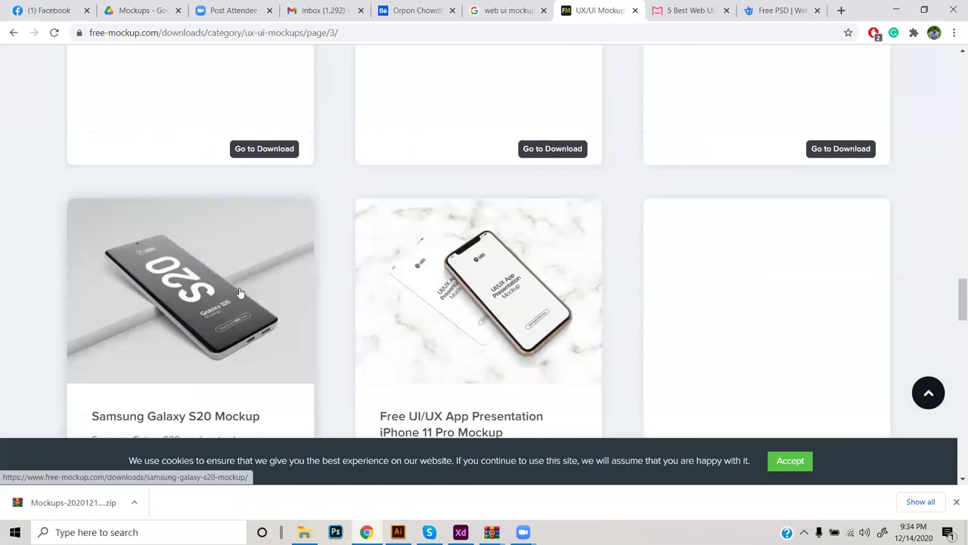
Go to page 4 of the UX/UI mockups category and look through its mockups for a suitable device presentation.
scroll(491, 206, "up", 1)
scroll(484, 207, "down", 5)
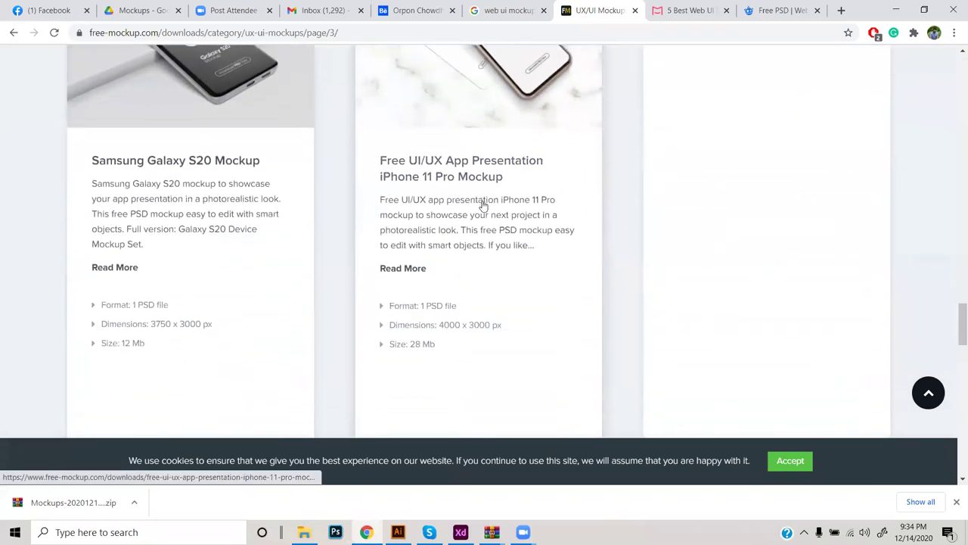
left_click(253, 298)
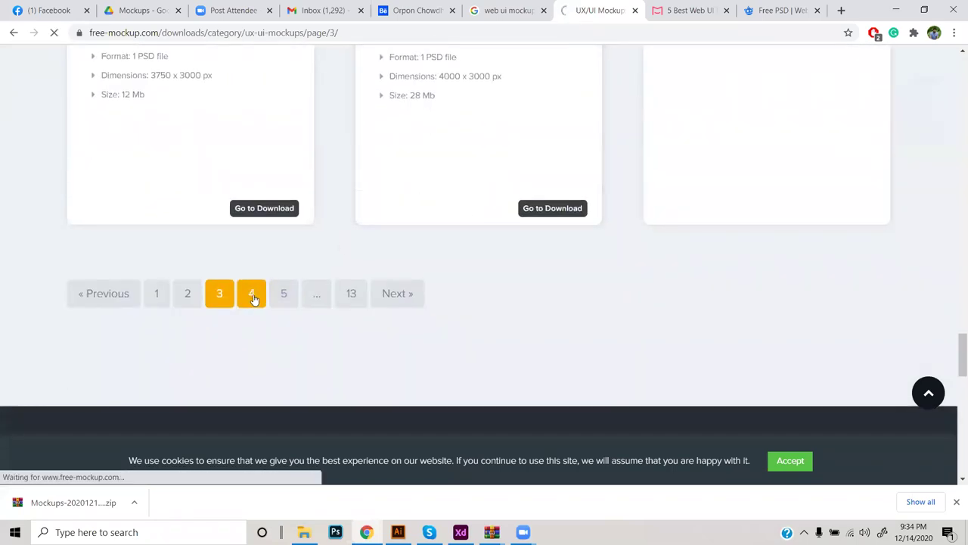
scroll(309, 260, "down", 10)
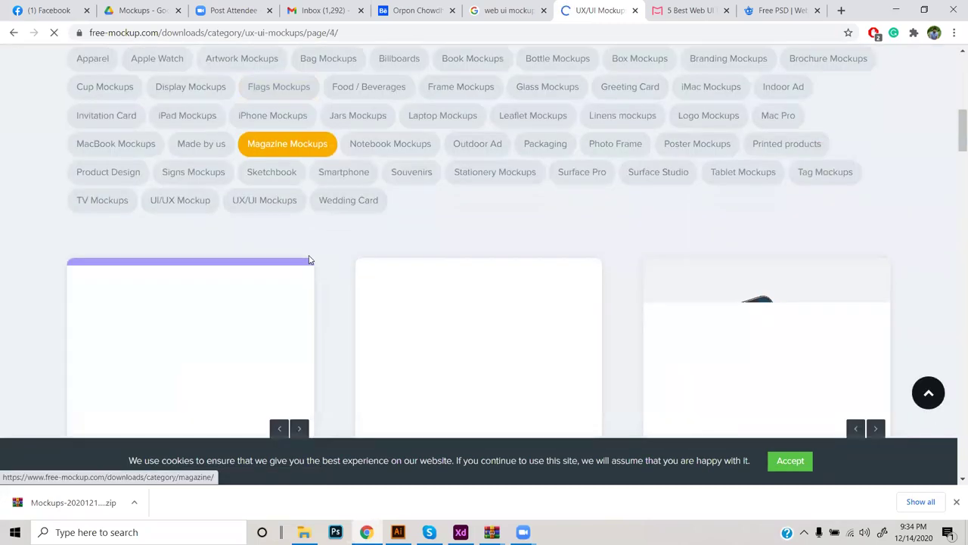
scroll(309, 260, "down", 3)
scroll(338, 219, "down", 3)
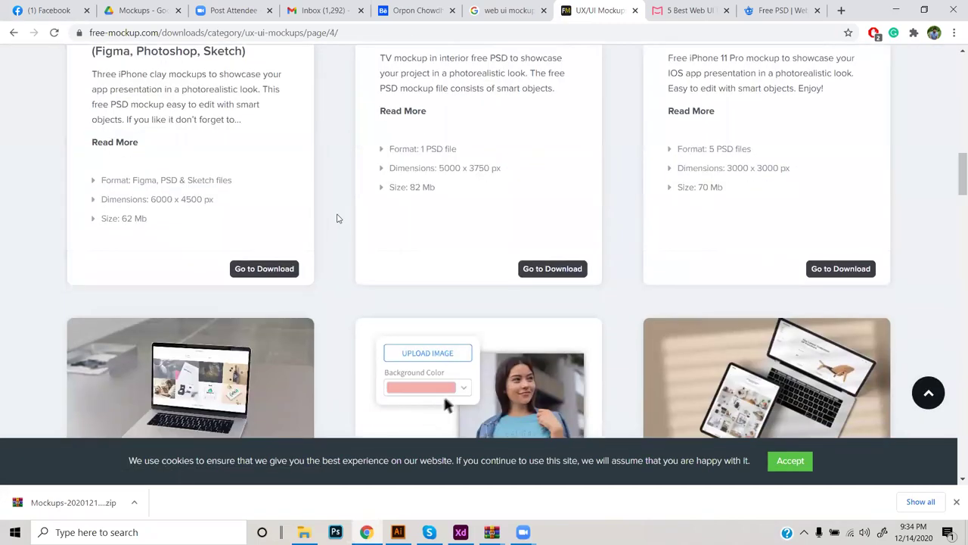
scroll(337, 219, "down", 2)
scroll(334, 221, "down", 2)
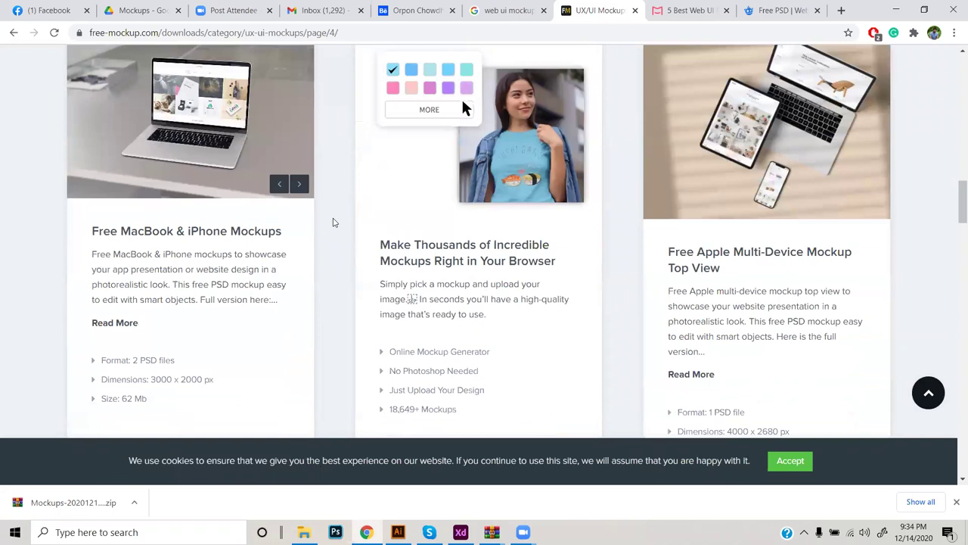
scroll(336, 221, "down", 5)
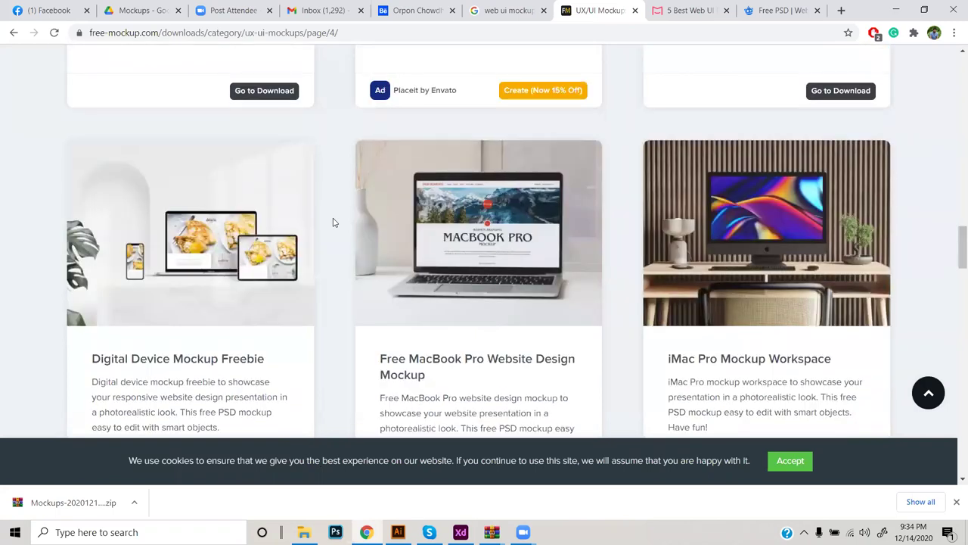
scroll(334, 221, "down", 7)
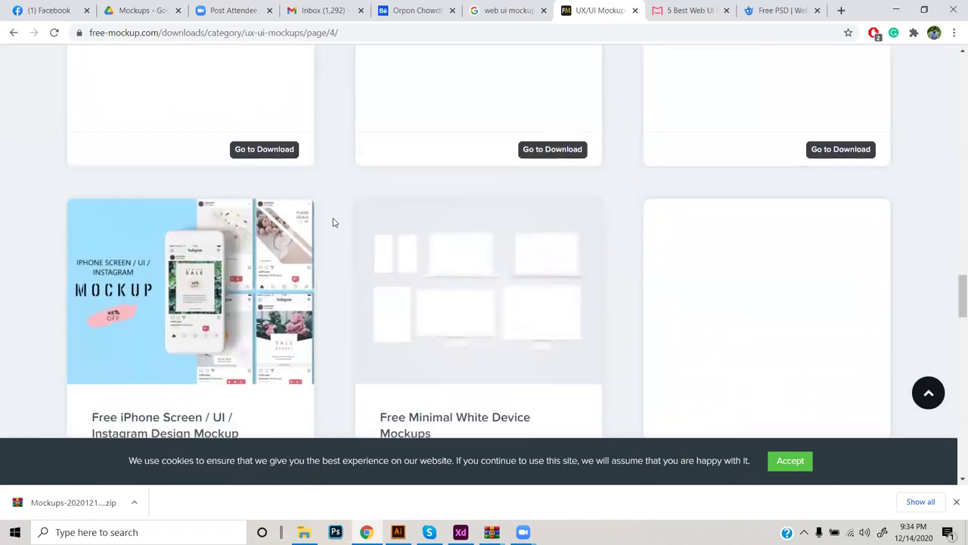
scroll(333, 222, "down", 7)
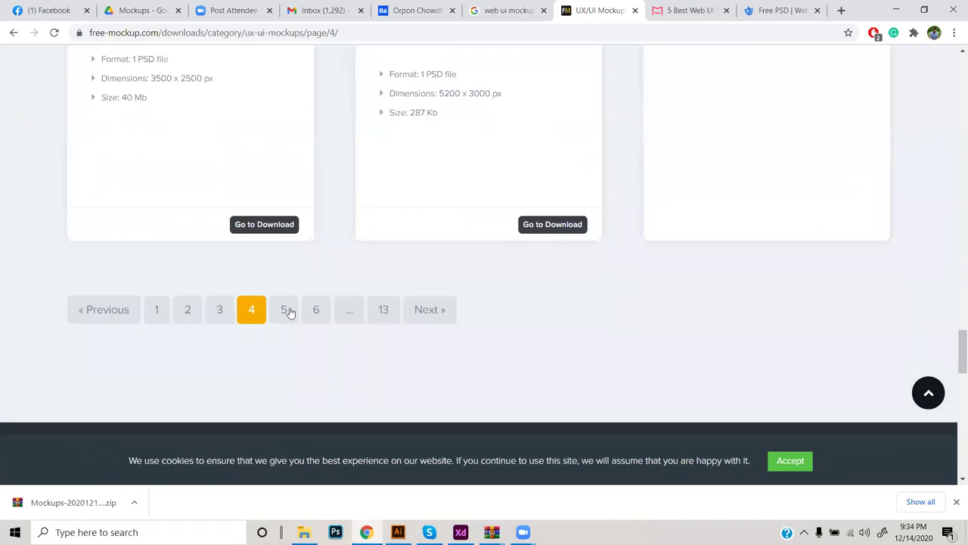
Go to page 5 of the UX/UI mockups and examine the phone, browser and display mockups listed there.
left_click(283, 311)
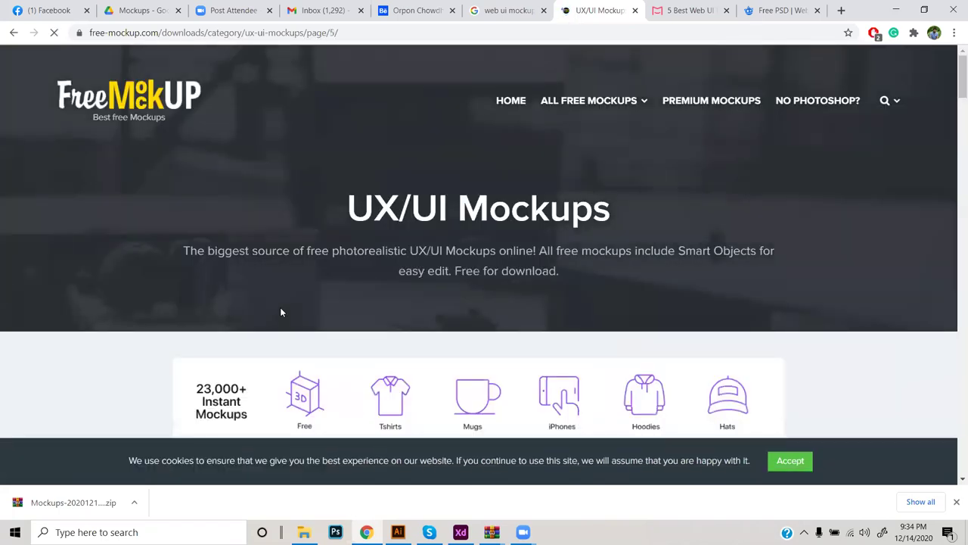
scroll(279, 311, "down", 10)
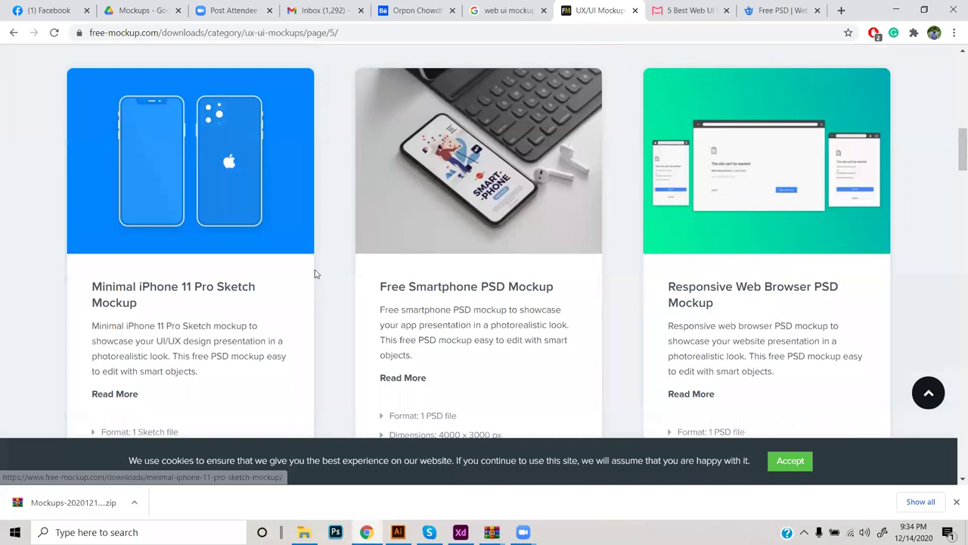
scroll(316, 273, "down", 2)
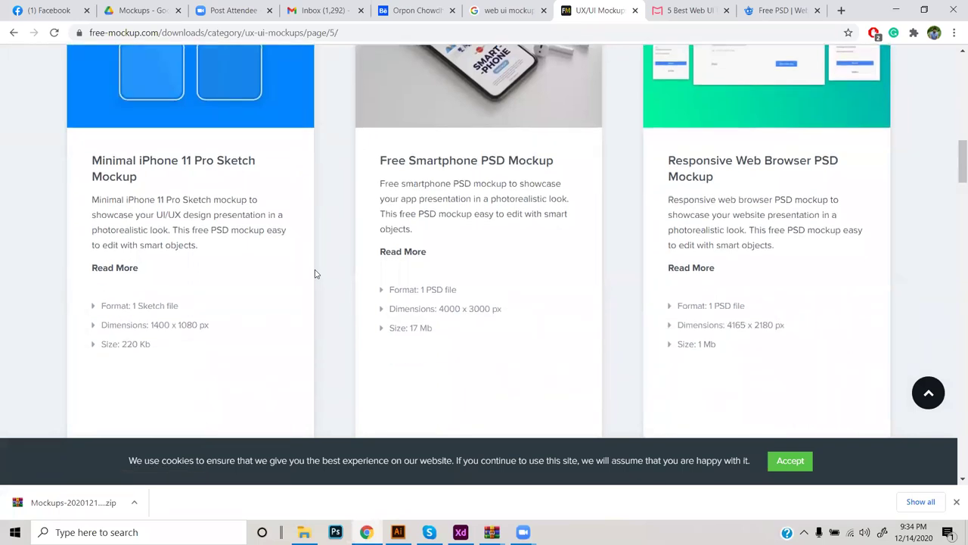
scroll(316, 274, "up", 4)
scroll(316, 274, "down", 7)
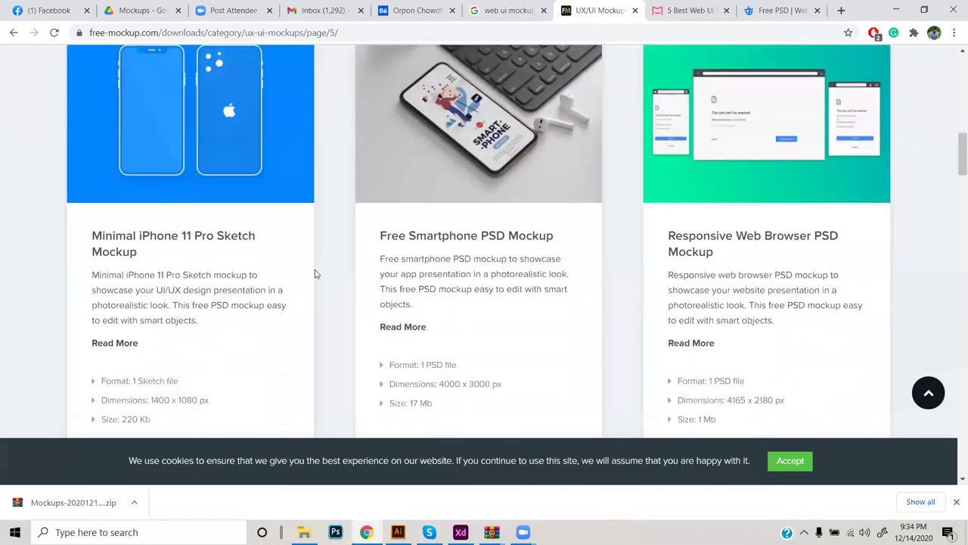
scroll(316, 274, "down", 8)
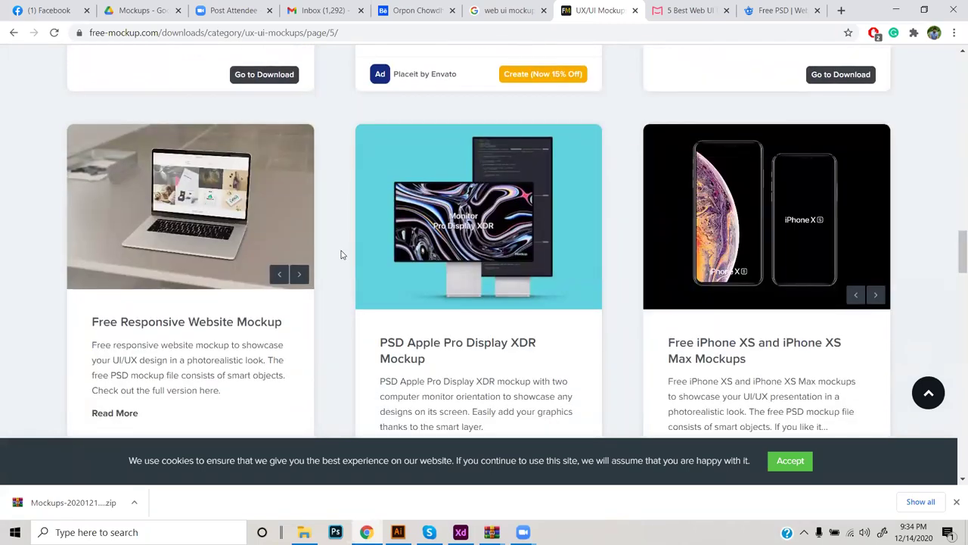
scroll(341, 255, "down", 2)
scroll(340, 255, "down", 15)
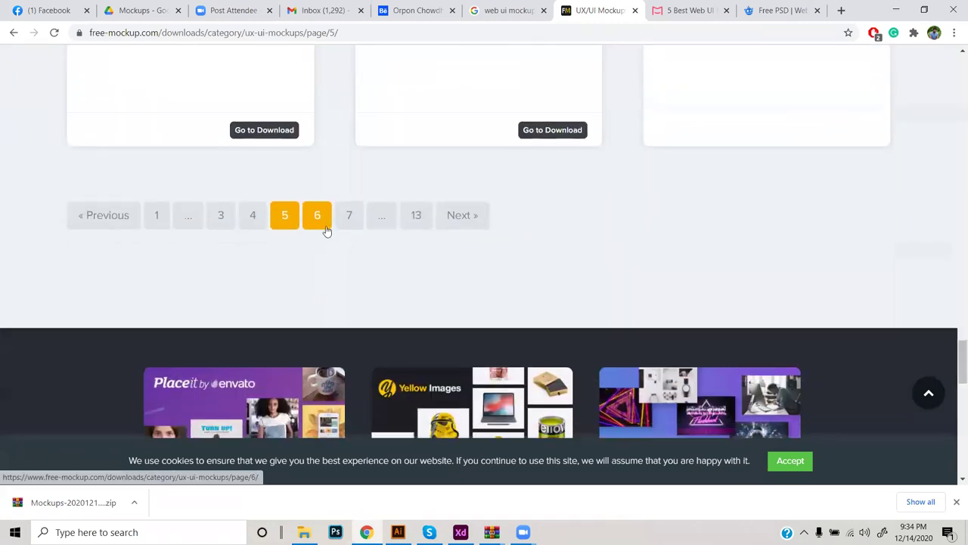
Go to page 6 of the UX/UI mockups and review its laptop, iMac and multi-device mockups.
left_click(324, 225)
scroll(310, 202, "down", 10)
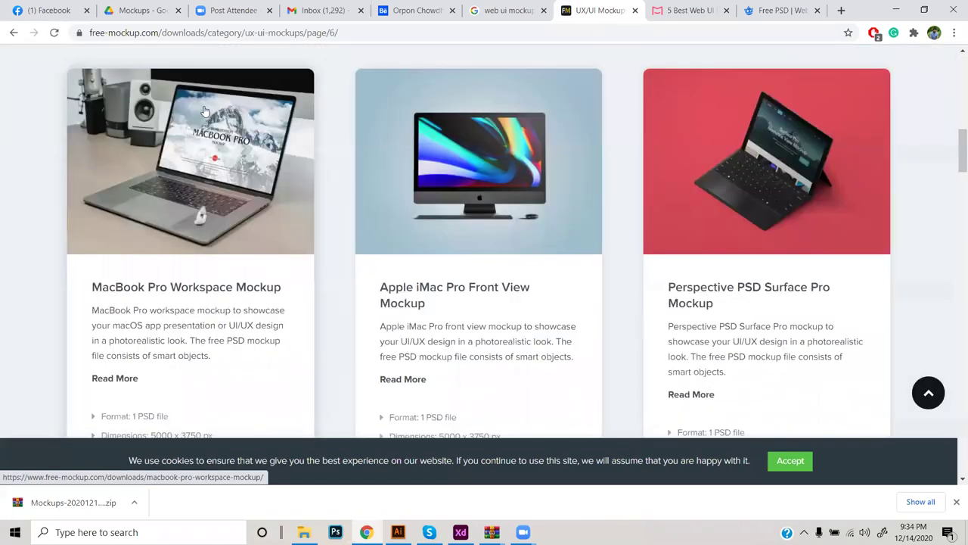
scroll(298, 190, "down", 8)
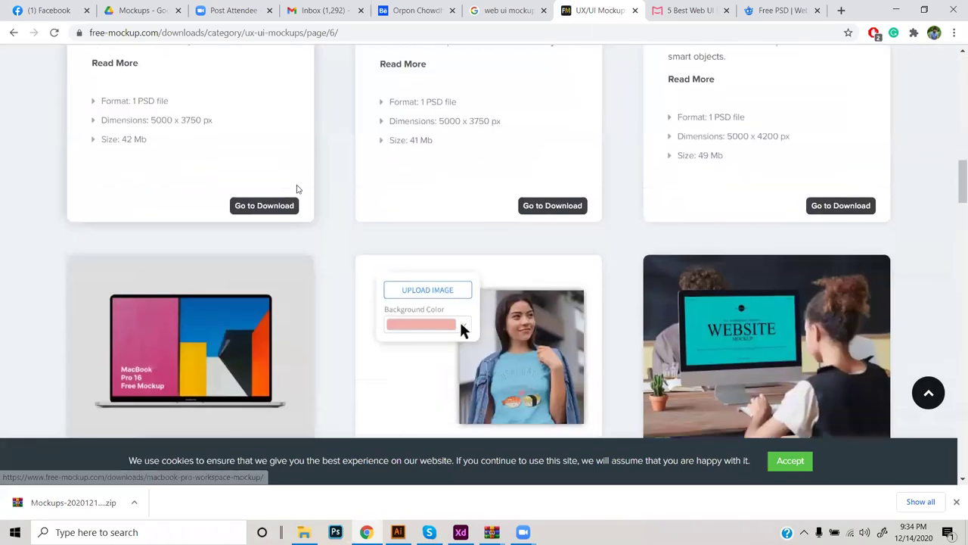
scroll(297, 190, "down", 7)
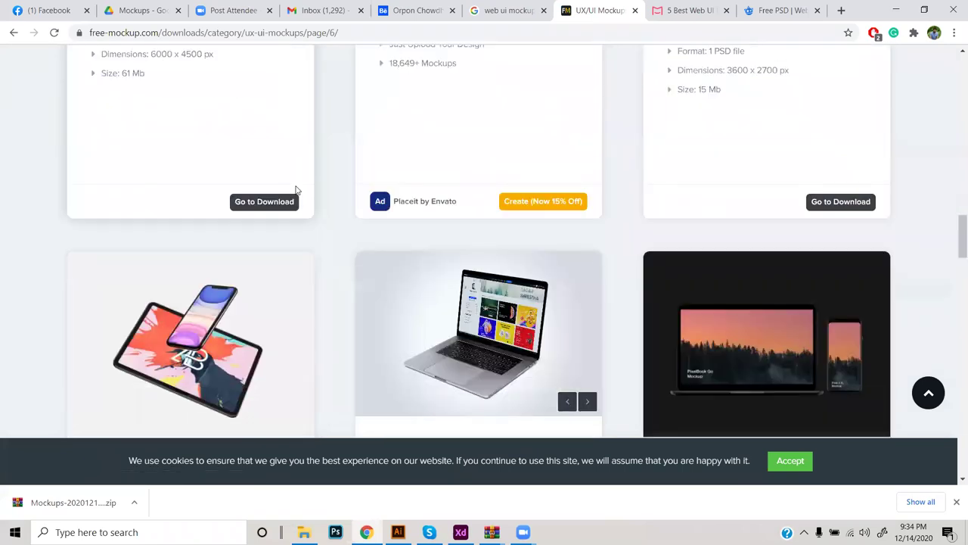
scroll(298, 190, "down", 10)
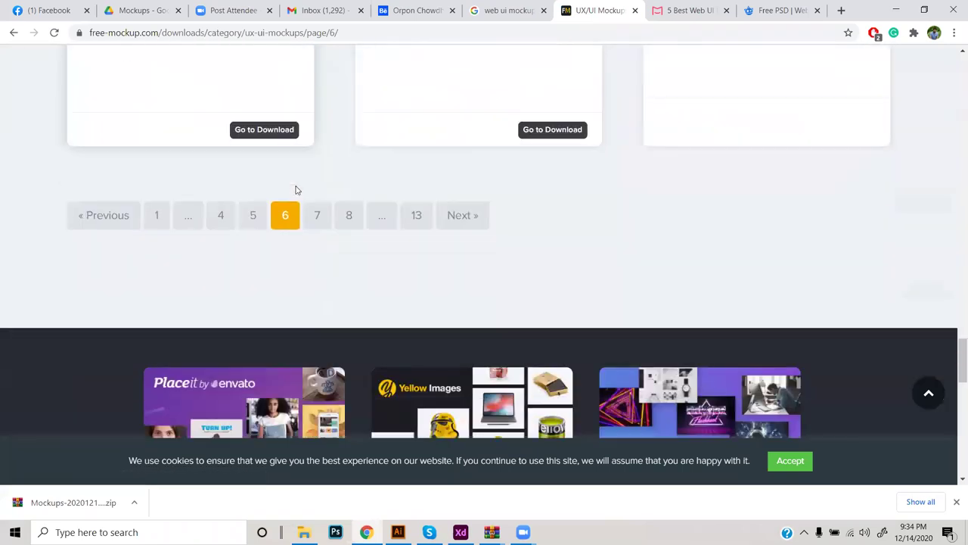
Go to page 7 of the UX/UI mockups and look over its watch, phone, monitor and tablet mockups.
left_click(320, 232)
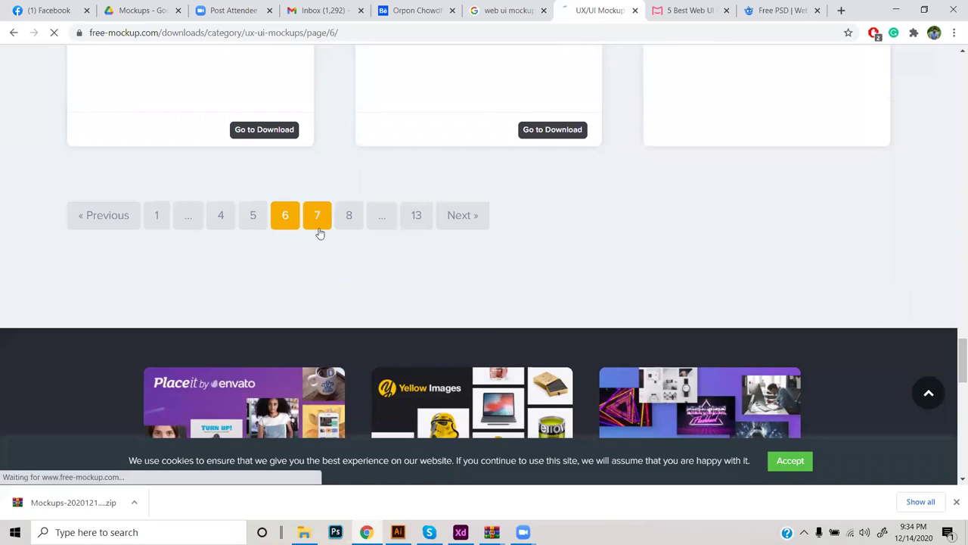
scroll(318, 232, "down", 5)
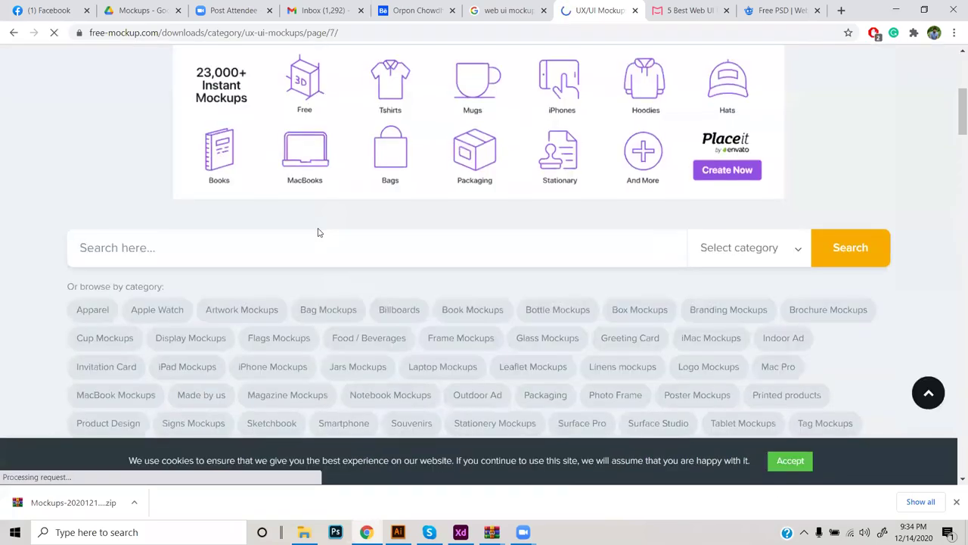
scroll(318, 232, "down", 10)
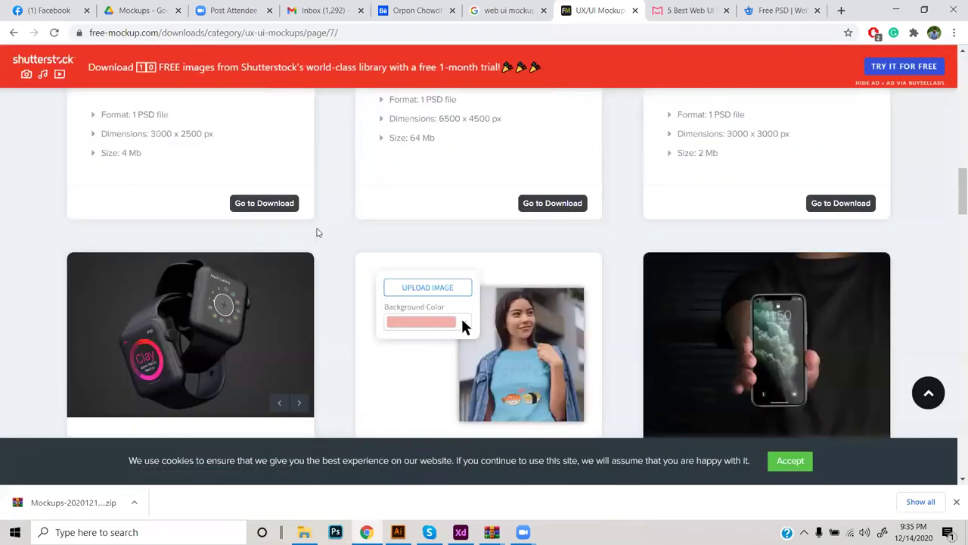
scroll(318, 233, "down", 15)
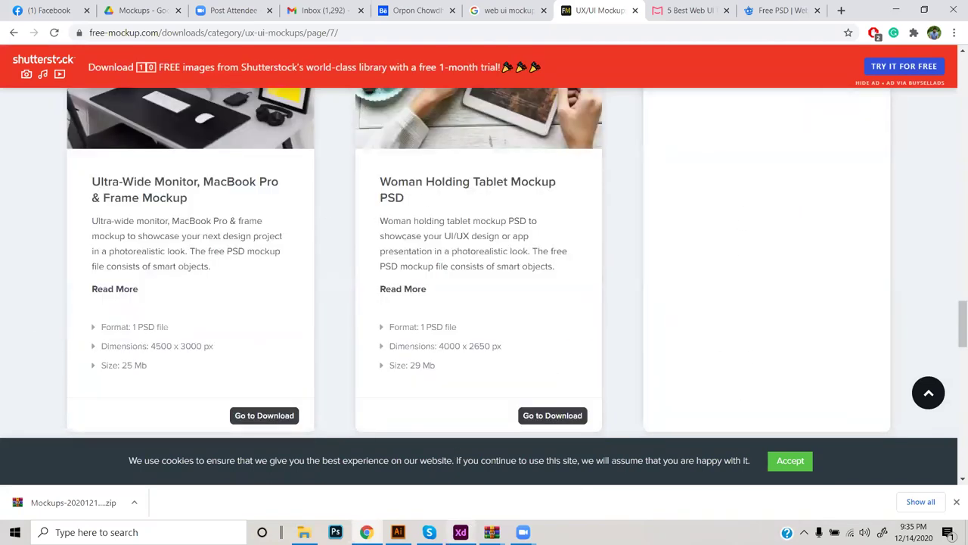
Switch to the Portfolio file in Adobe XD and move the phone mockup image off the project overview artboard to the canvas below.
left_click(460, 532)
scroll(610, 298, "down", 5)
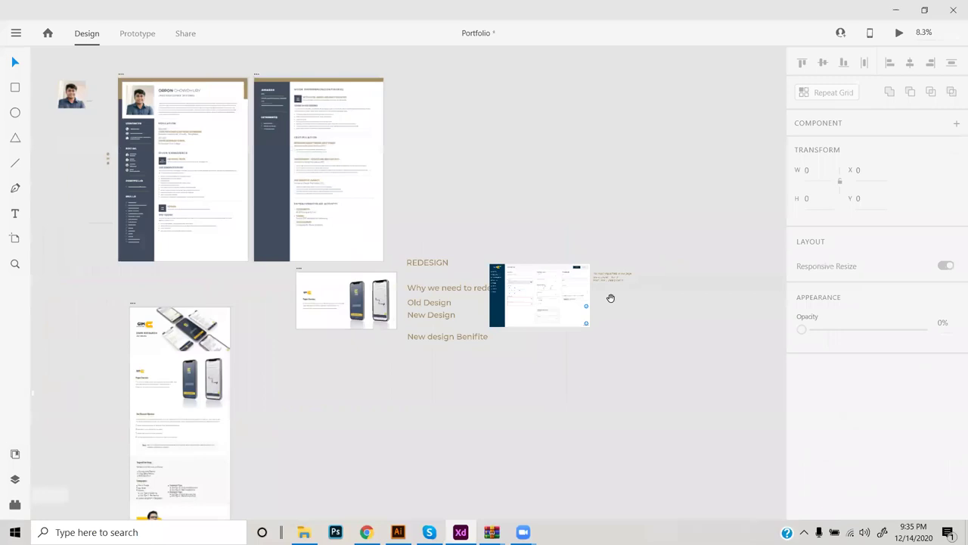
left_click_drag(611, 298, 474, 267)
scroll(198, 274, "up", 5)
left_click(314, 205)
left_click_drag(314, 205, 304, 490)
Place a copy of the trip creation screenshot on the right half of Artboard – 7, scaled to about 679 × 425.
left_click_drag(665, 227, 294, 259)
left_click_drag(547, 341, 352, 306)
scroll(255, 227, "up", 3)
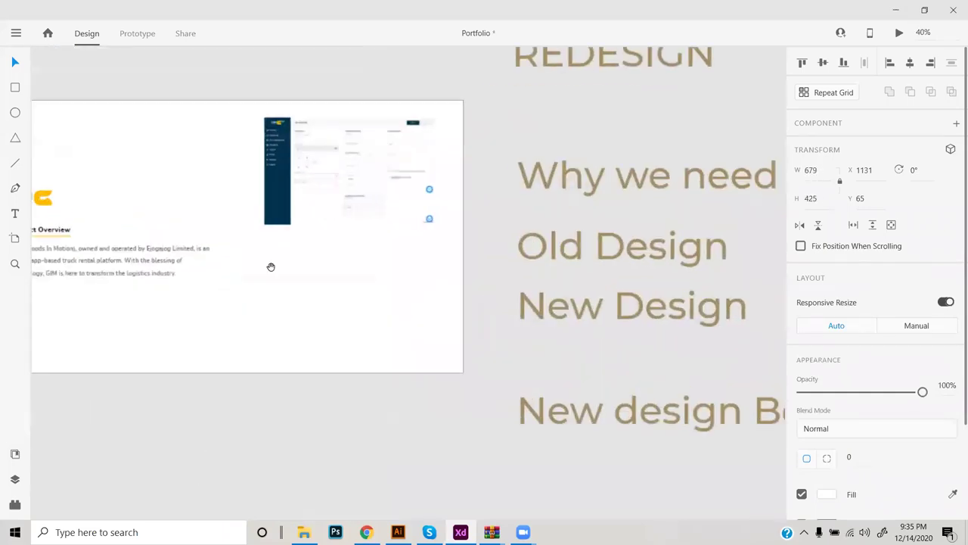
left_click_drag(270, 265, 371, 273)
left_click_drag(423, 198, 403, 255)
Move the GIM logo out of Artboard – 7 onto the canvas just above it.
left_click(415, 335)
left_click_drag(136, 216, 176, 82)
left_click(195, 125)
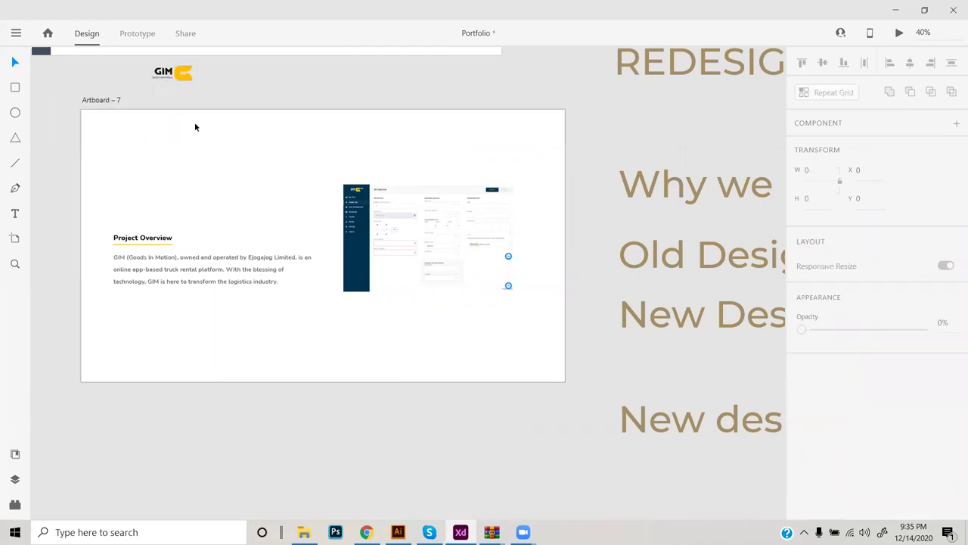
Replace the "Project Overview" heading with "Trip Creation UI - Redesign" and extend its yellow underline to a width of about 378.
scroll(212, 170, "left", 3)
scroll(301, 224, "up", 3)
left_click(306, 221)
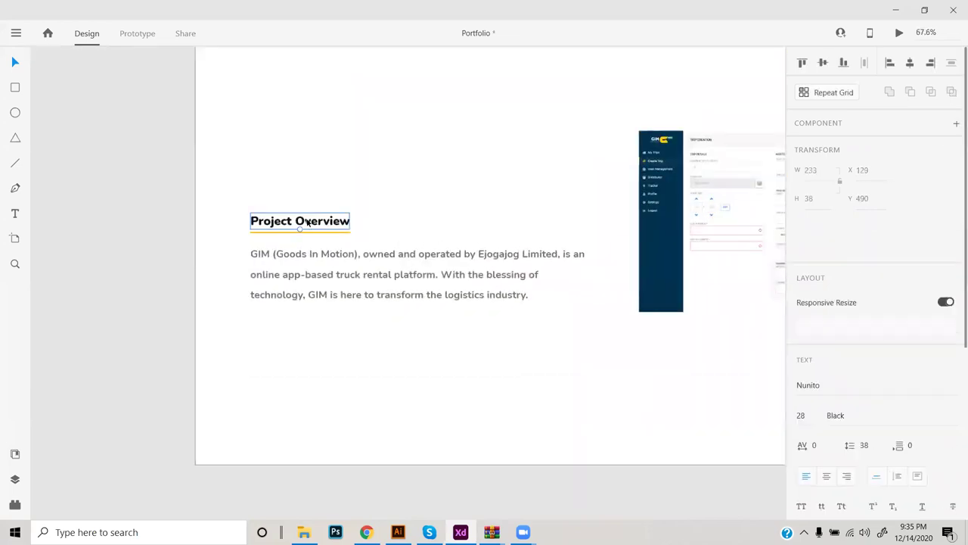
double_click(307, 221)
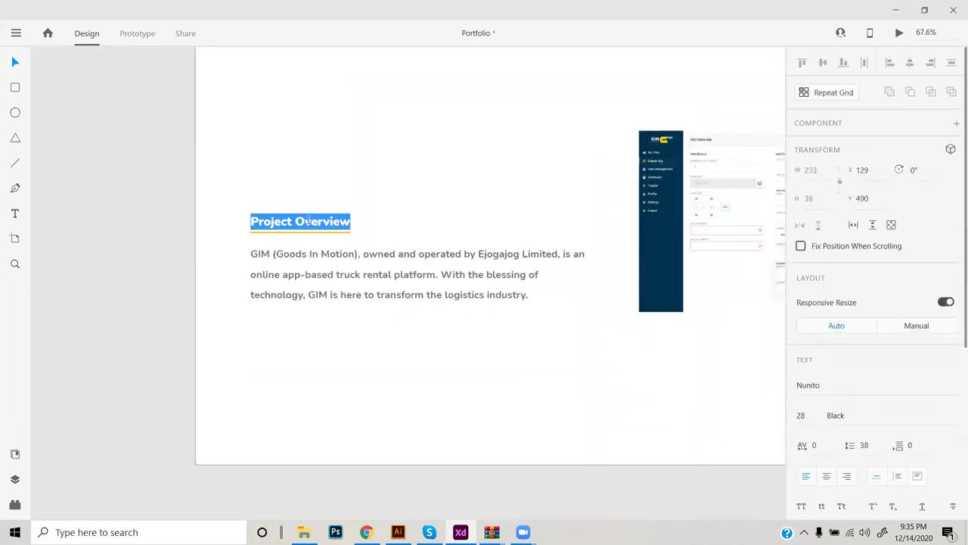
type("c")
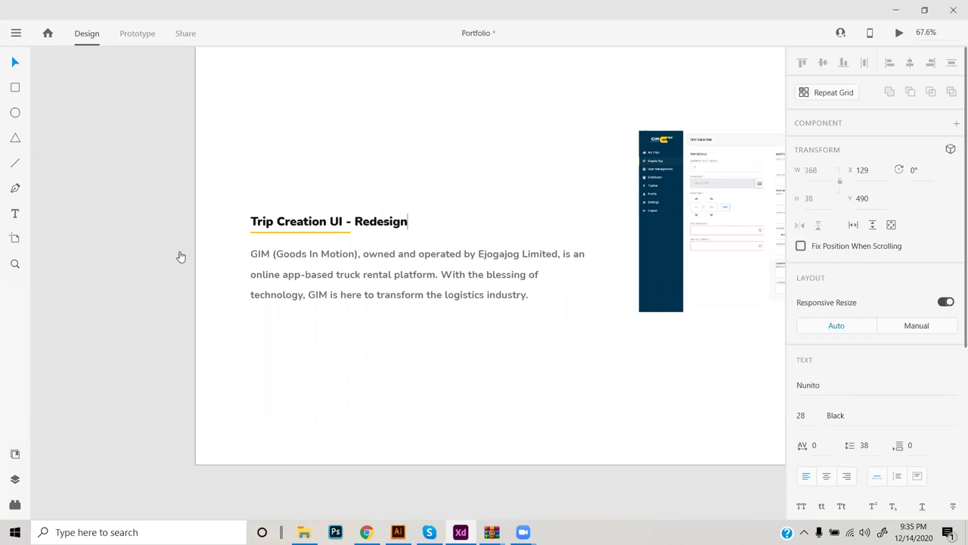
key("Escape")
left_click(313, 233)
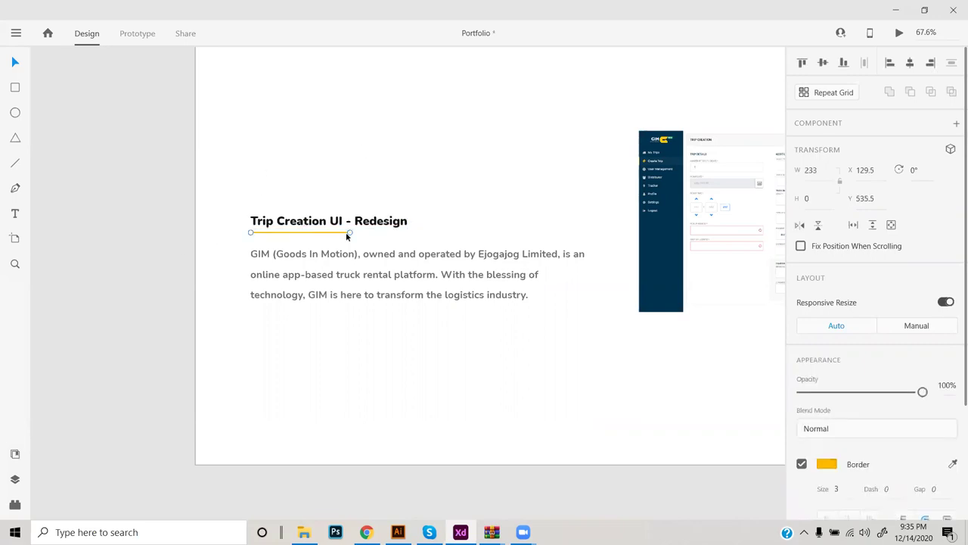
left_click_drag(425, 230, 412, 237)
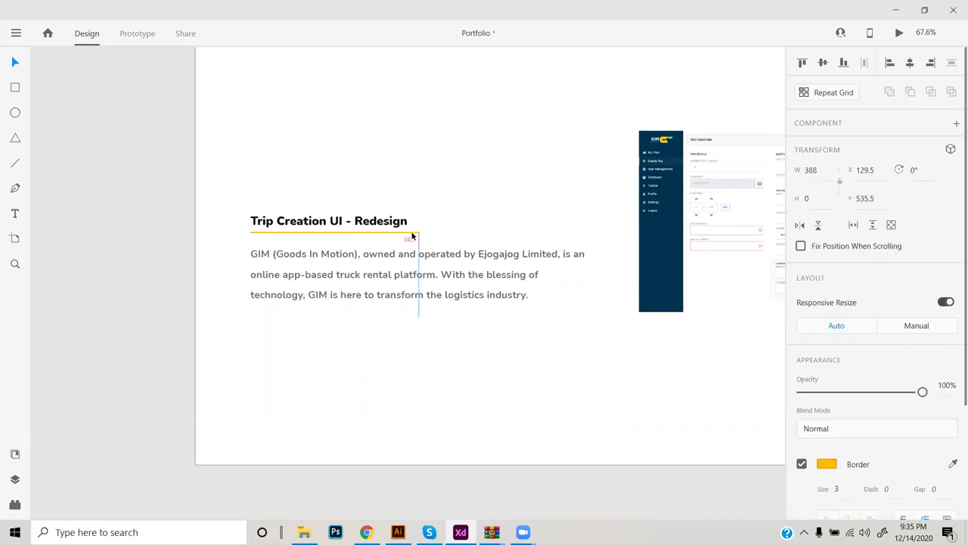
Move the phone mockup image from below Artboard – 7 to the canvas area beneath the large trip creation screenshot.
scroll(318, 339, "down", 5)
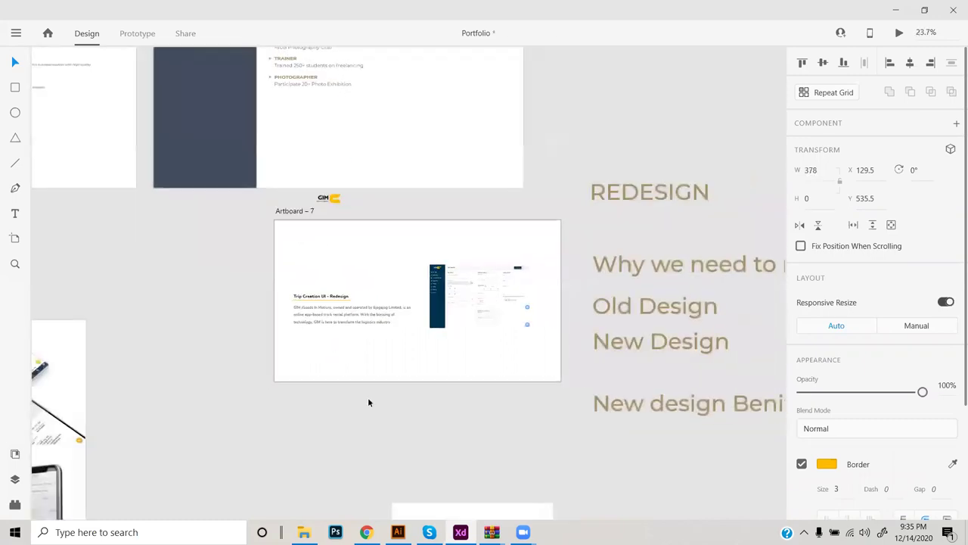
scroll(398, 392, "down", 1)
left_click_drag(399, 392, 392, 296)
left_click_drag(445, 428, 798, 328)
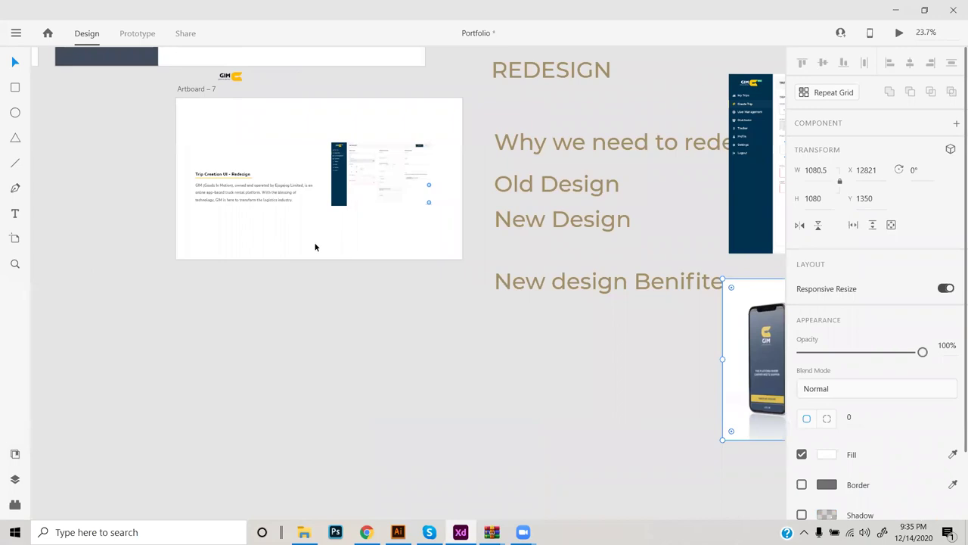
Place a copy of the heading below the screenshot on Artboard – 7 and change its text to "Mockup".
scroll(317, 247, "up", 4)
left_click_drag(157, 93, 490, 191)
double_click(490, 191)
type("Mockup")
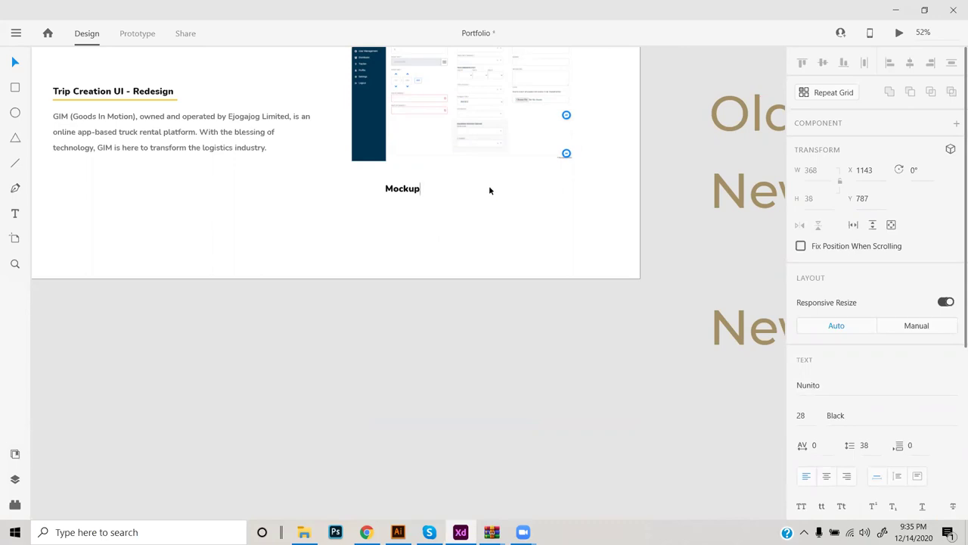
key("Escape")
Enlarge the "Mockup" text to size 92 and position it beneath the trip creation screenshot.
left_click_drag(403, 195, 452, 218)
scroll(496, 324, "up", 3)
left_click(480, 333)
scroll(482, 339, "down", 4)
scroll(482, 340, "up", 2)
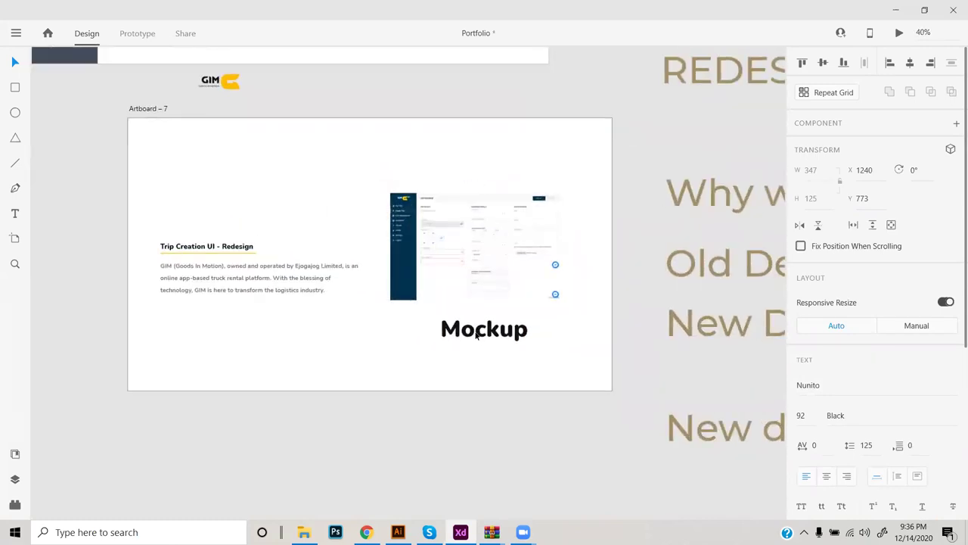
left_click_drag(460, 413, 469, 382)
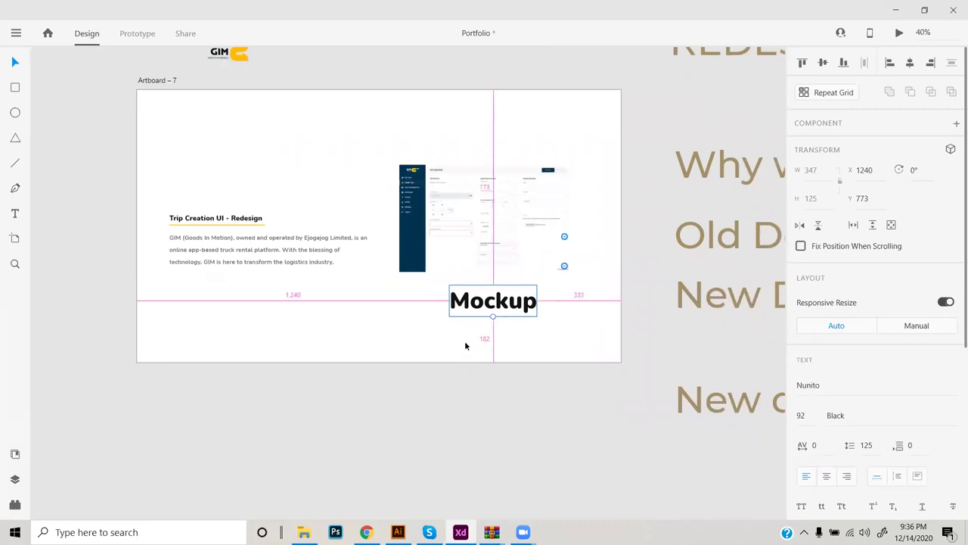
Move the GIM logo from above Artboard – 7 onto the artboard, just above the "Trip Creation UI - Redesign" heading.
scroll(465, 343, "down", 3)
scroll(422, 283, "down", 1)
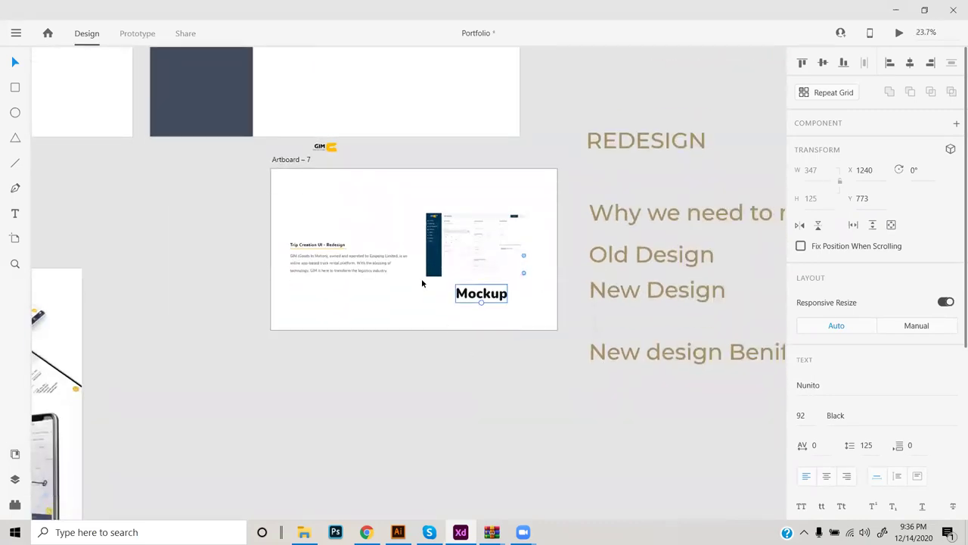
left_click(327, 147)
left_click(320, 217)
left_click(325, 148)
left_click(330, 199)
scroll(316, 161, "up", 3)
left_click_drag(340, 142, 301, 281)
left_click(335, 223)
Duplicate Artboard – 7 with all its content and place the copy directly below it.
scroll(336, 222, "down", 3)
left_click_drag(367, 276, 359, 247)
left_click_drag(306, 157, 310, 335)
left_click_drag(358, 398, 332, 259)
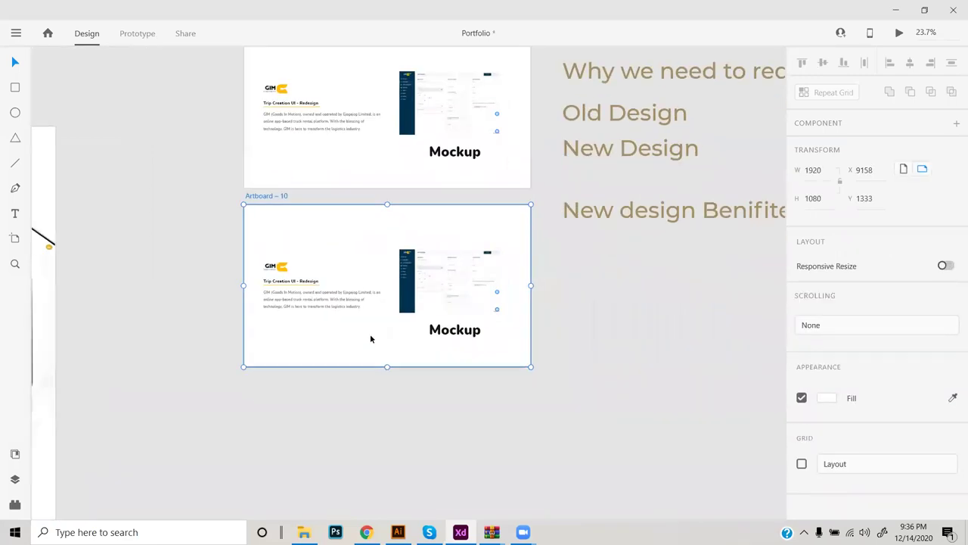
Delete the GIM logo above the heading on Artboard – 10.
left_click(371, 339)
scroll(452, 340, "up", 2)
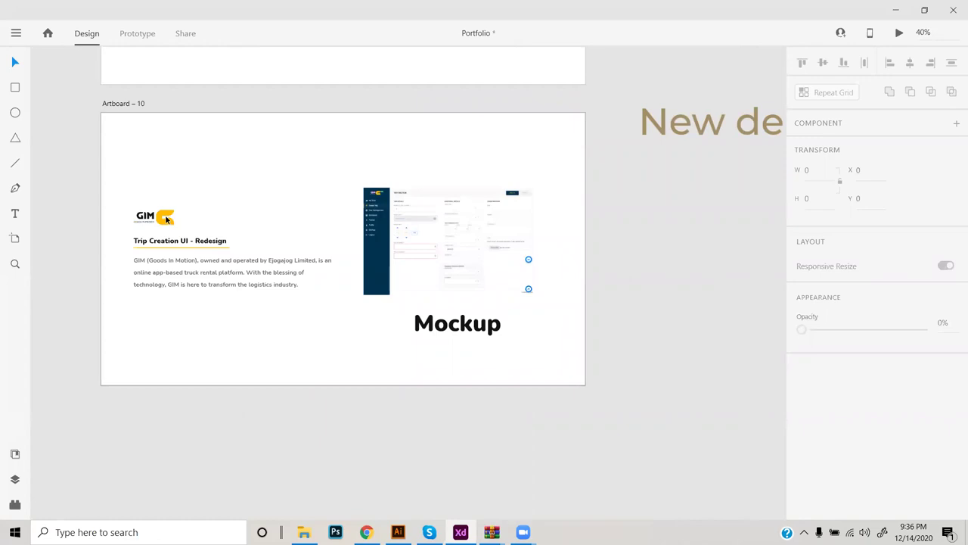
left_click(165, 217)
key("Delete")
left_click(532, 277)
left_click_drag(430, 241, 723, 239)
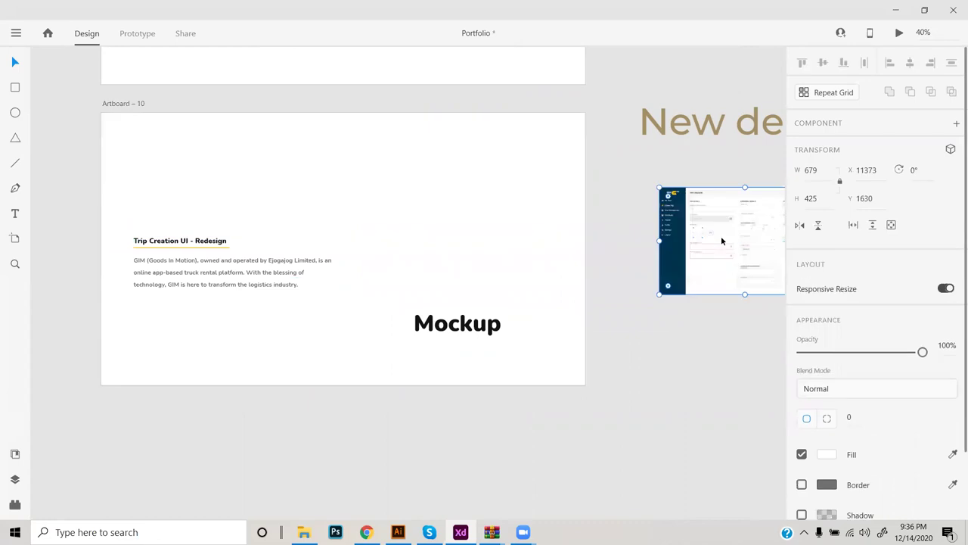
key("ctrl+z")
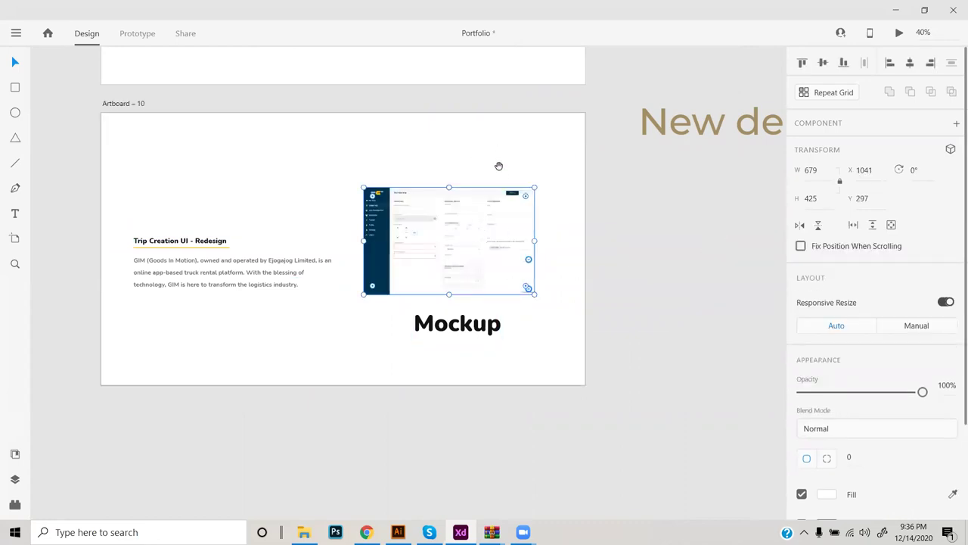
Rename the mockup labels to "Mockup1" on Artboard – 7 and "Mockup2" on Artboard – 10.
scroll(457, 360, "up", 4)
double_click(436, 267)
left_click(479, 277)
key("Escape")
left_click_drag(512, 465, 498, 297)
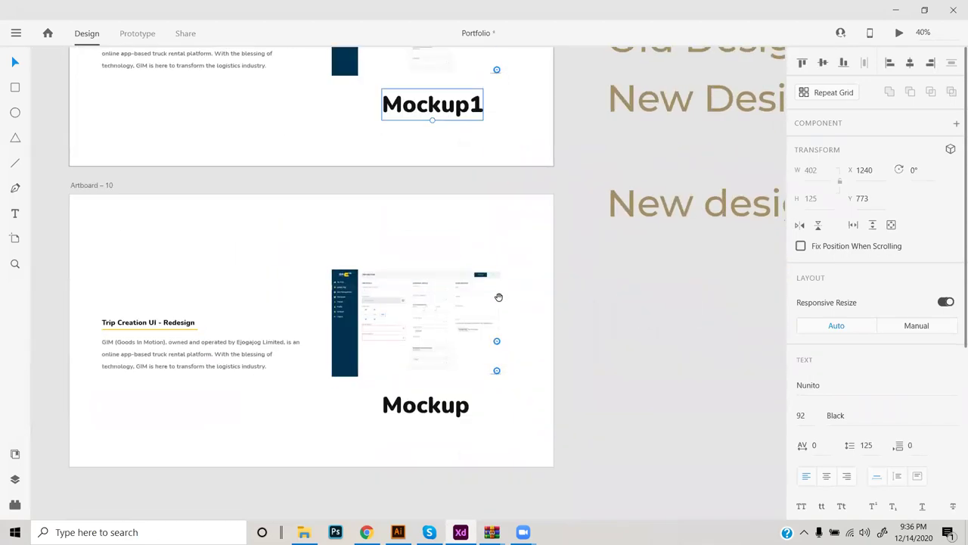
double_click(462, 401)
left_click(466, 405)
key("Escape")
Replace the "Trip Creation UI - Redesign" heading on Artboard – 10 with "Why we Need to redesign".
left_click_drag(395, 412, 626, 359)
scroll(625, 297, "right", 3)
scroll(625, 297, "up", 3)
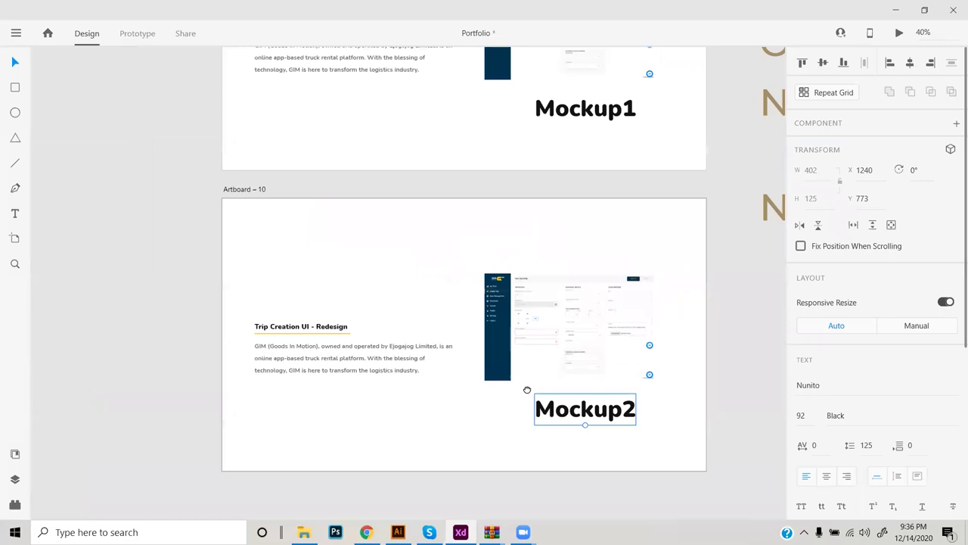
scroll(290, 380, "up", 1)
scroll(289, 380, "up", 1)
left_click(278, 354)
double_click(282, 353)
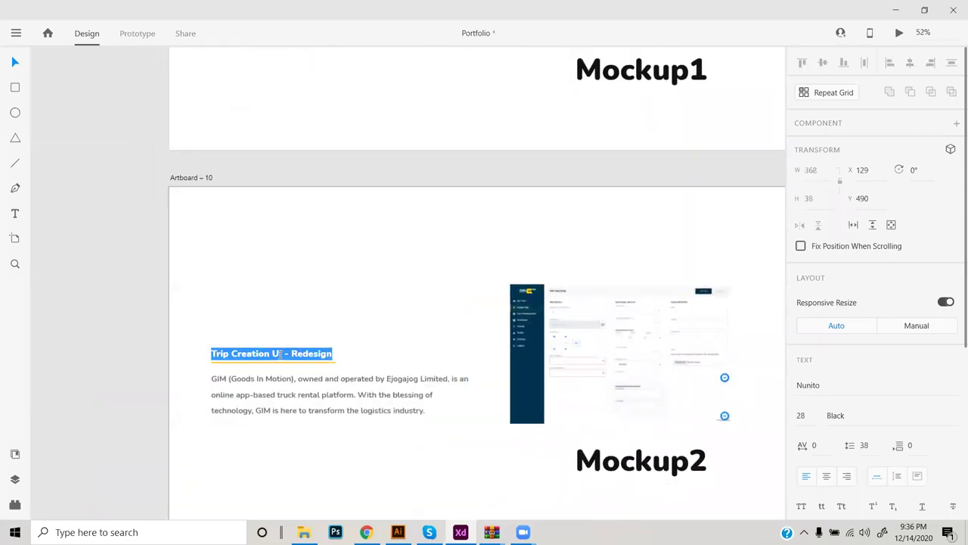
type("Why we Need to redesign")
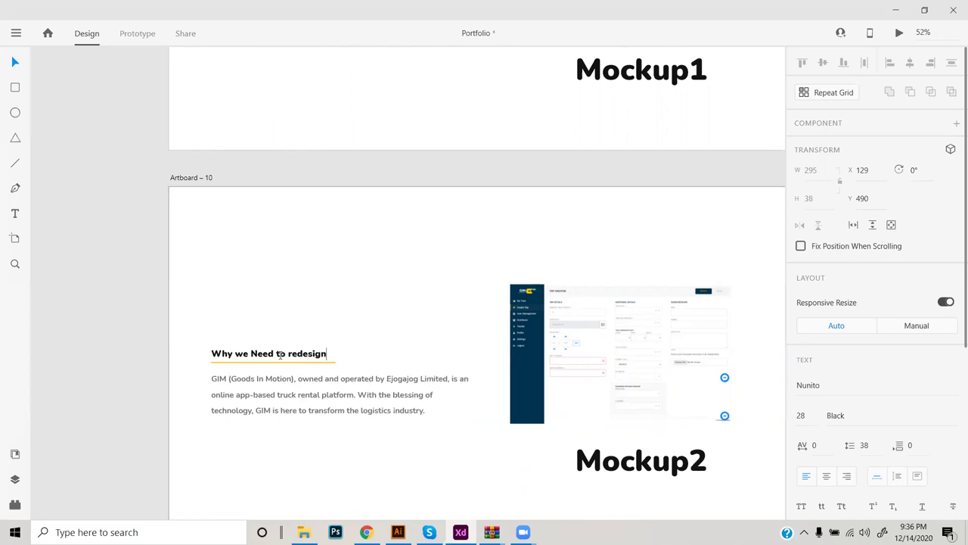
key("Escape")
Move the trip creation screenshot and the "Mockup2" text off Artboard – 10 onto the empty canvas beside it.
scroll(337, 236, "down", 4)
left_click_drag(412, 231, 489, 347)
left_click_drag(475, 299, 631, 335)
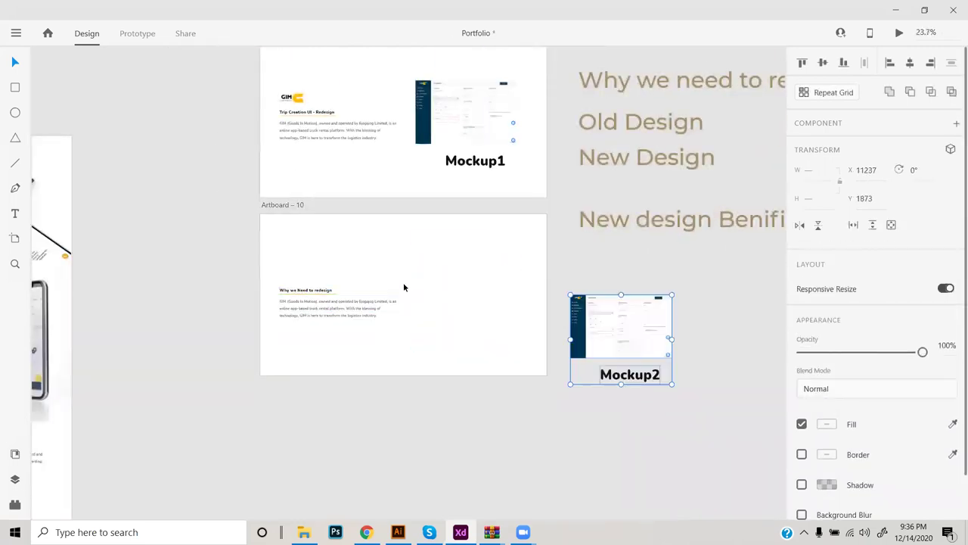
Move the heading and paragraph to the middle of Artboard – 10, centering the underlined heading above the paragraph at about X 771, Y 390.
left_click(333, 311)
left_click_drag(338, 318, 406, 305)
left_click(340, 271)
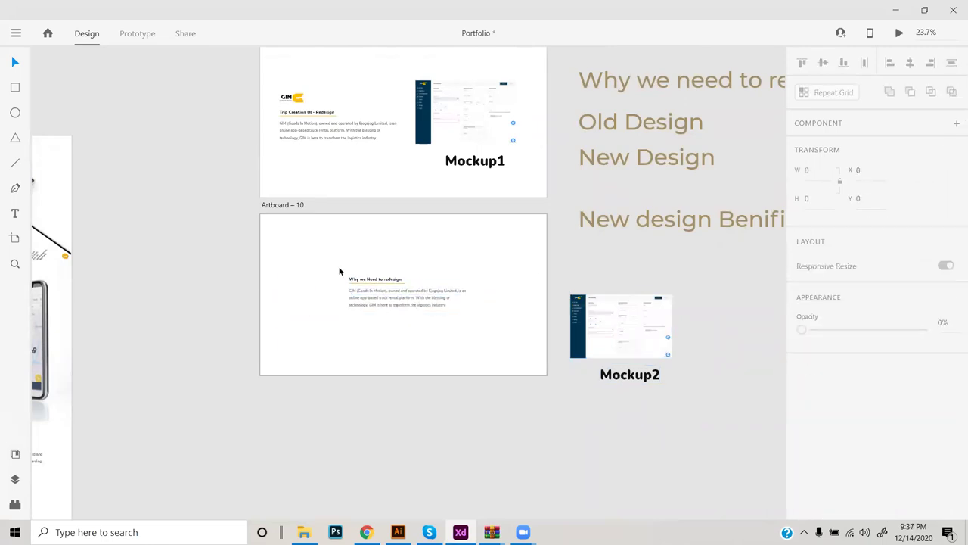
scroll(340, 271, "up", 3)
left_click(393, 306)
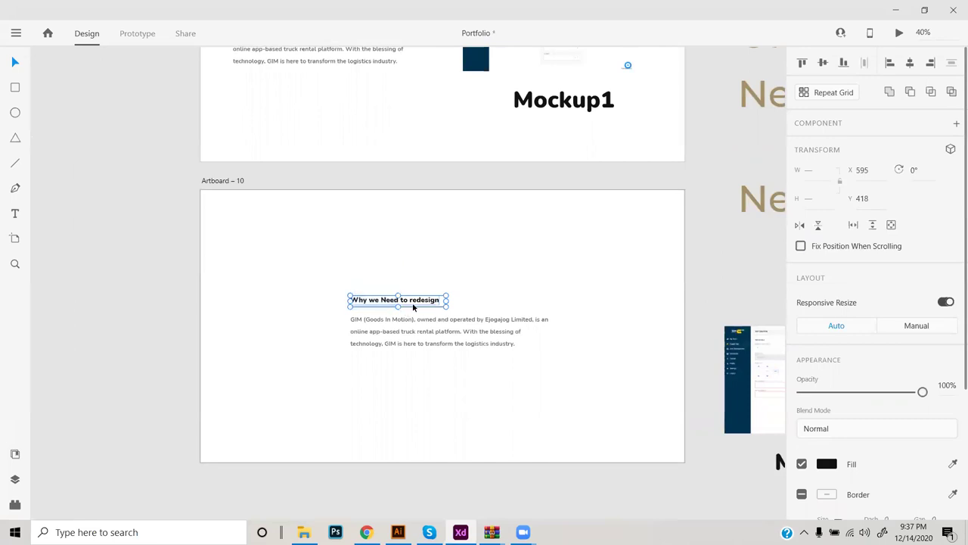
left_click_drag(419, 303, 459, 296)
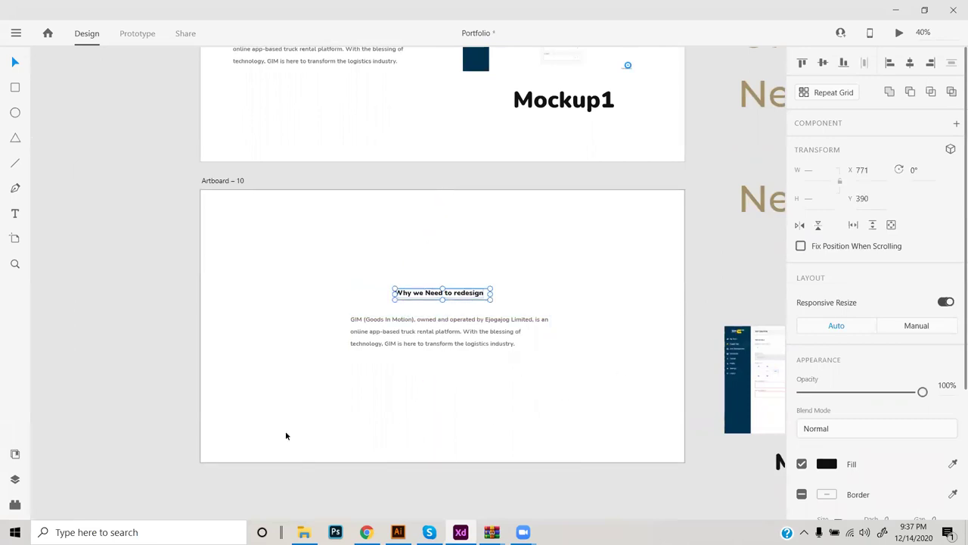
scroll(320, 405, "down", 3)
left_click_drag(358, 439, 361, 365)
left_click_drag(304, 235, 442, 353)
left_click_drag(399, 304, 405, 318)
key("ctrl+z")
Duplicate Artboard – 10 and place the copy below it, leaving a gap between the two.
left_click(392, 378)
left_click_drag(289, 195, 287, 405)
scroll(564, 298, "down", 3)
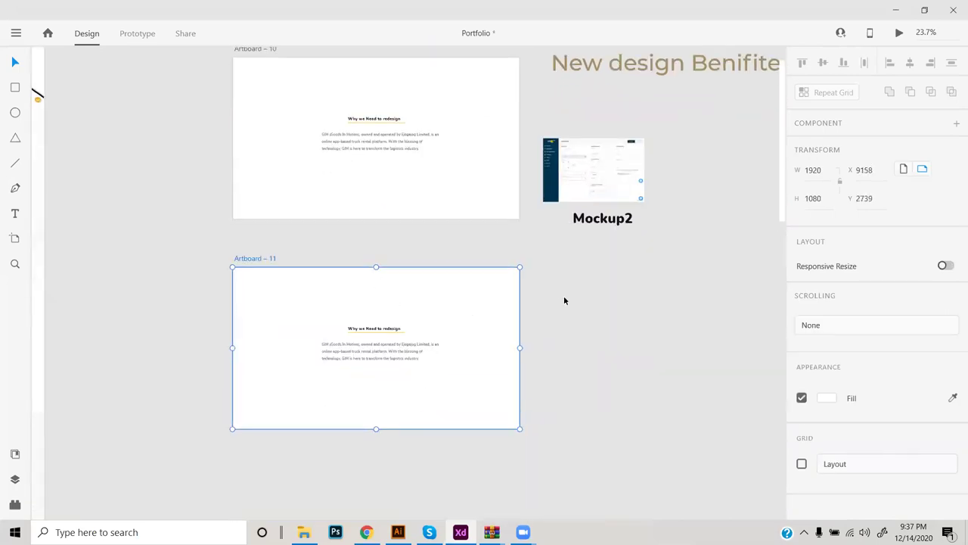
Move the paragraph and the underlined heading on Artboard – 11 toward its left side, aligned at about X 185.
left_click(409, 344)
scroll(409, 345, "up", 3)
left_click_drag(319, 365, 216, 364)
left_click(245, 413)
left_click(232, 316)
left_click_drag(240, 323, 195, 328)
left_click(292, 264)
Examine the redesign notes beside the artboards and the section layout of the existing User Research case study.
scroll(322, 297, "down", 5)
left_click_drag(403, 274, 417, 340)
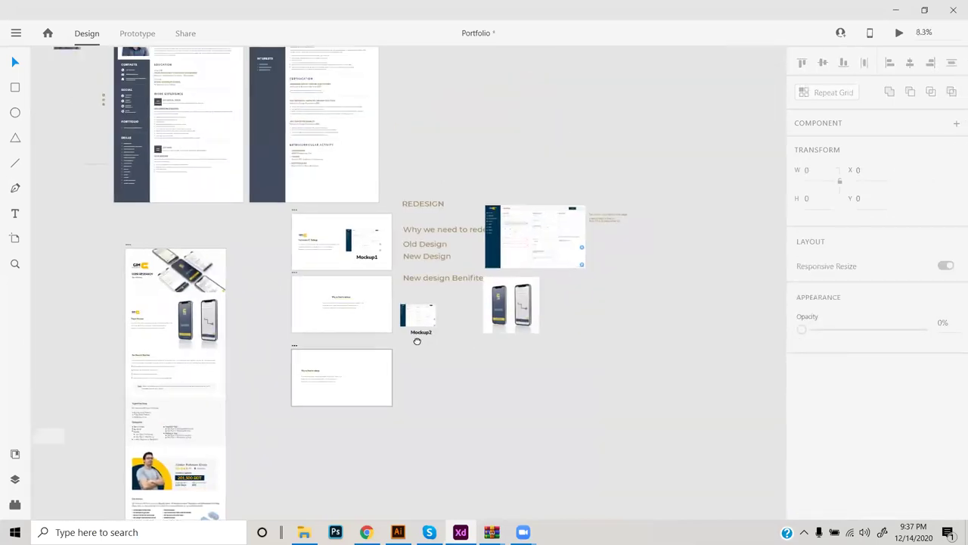
left_click_drag(606, 172, 612, 268)
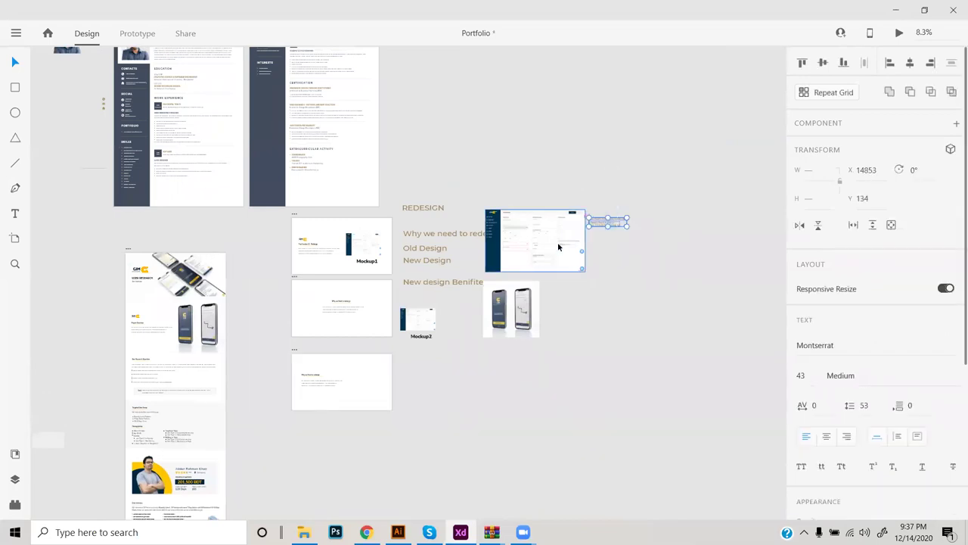
scroll(558, 246, "up", 3)
left_click_drag(369, 368, 475, 271)
left_click(437, 389)
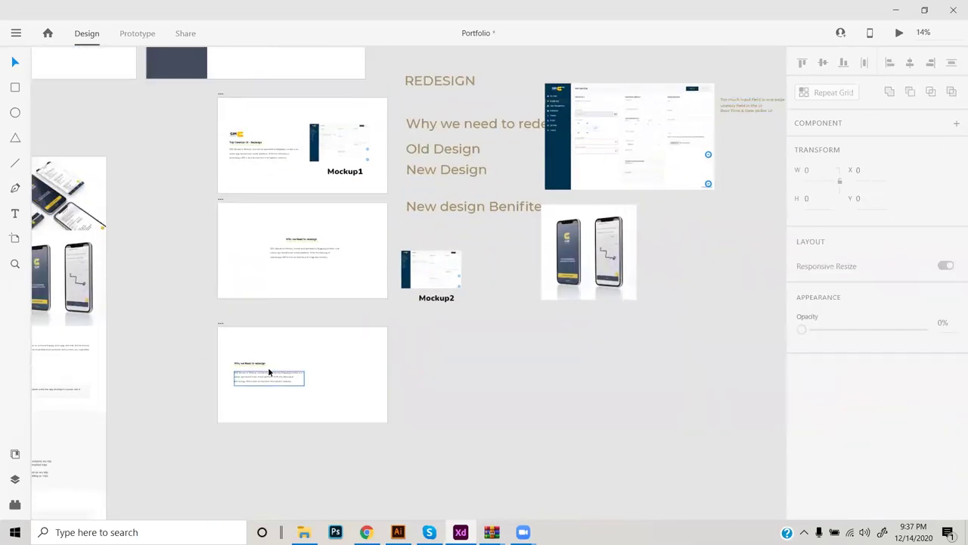
scroll(268, 373, "up", 3)
scroll(251, 337, "down", 5)
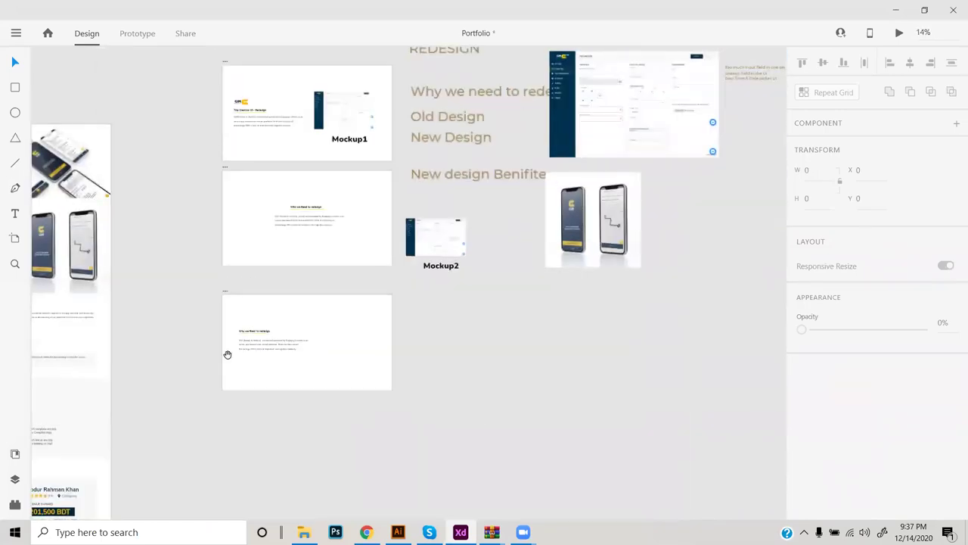
left_click_drag(227, 353, 477, 412)
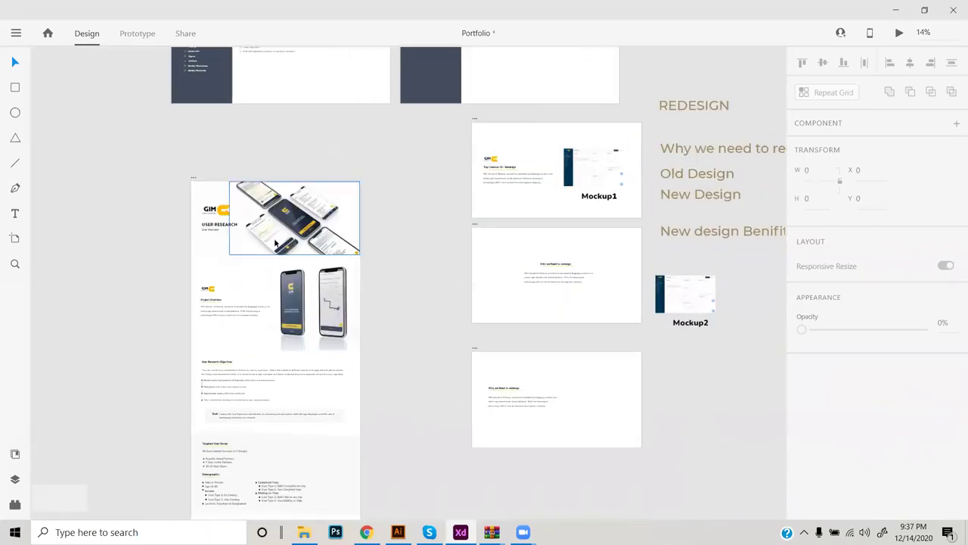
left_click_drag(296, 460, 326, 302)
left_click_drag(340, 413, 318, 425)
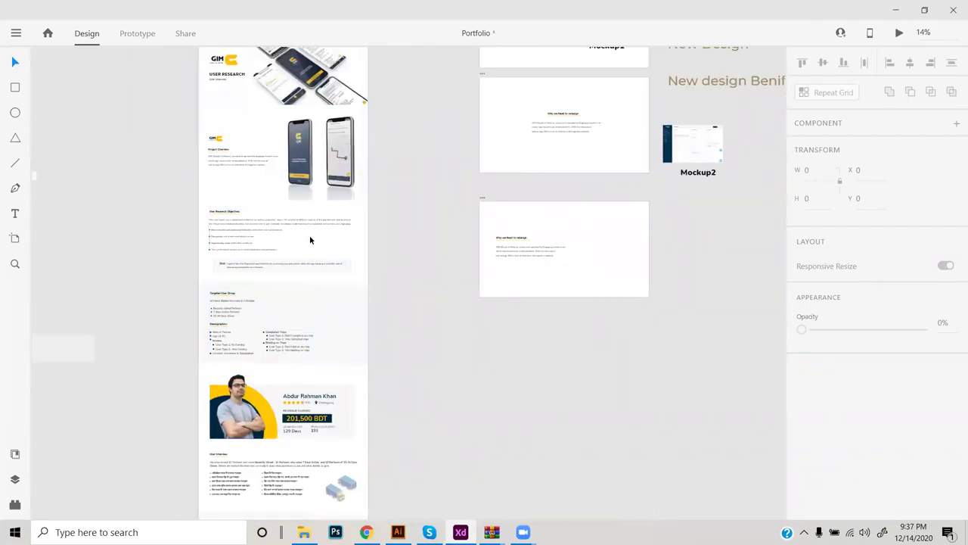
left_click_drag(293, 290, 322, 452)
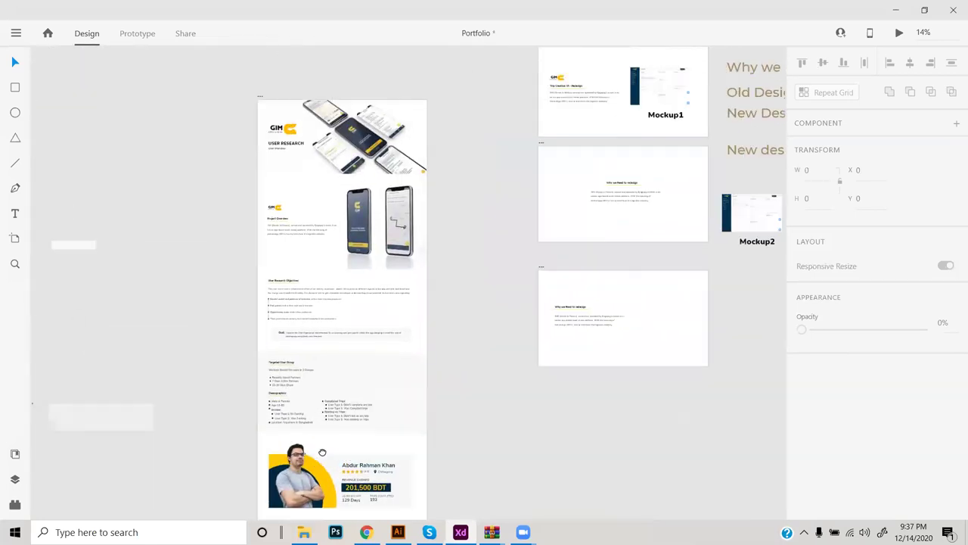
left_click_drag(352, 335, 175, 208)
Move the trip creation screenshot and the "Mockup2" text from the canvas onto the right half of Artboard – 11.
scroll(374, 242, "up", 5)
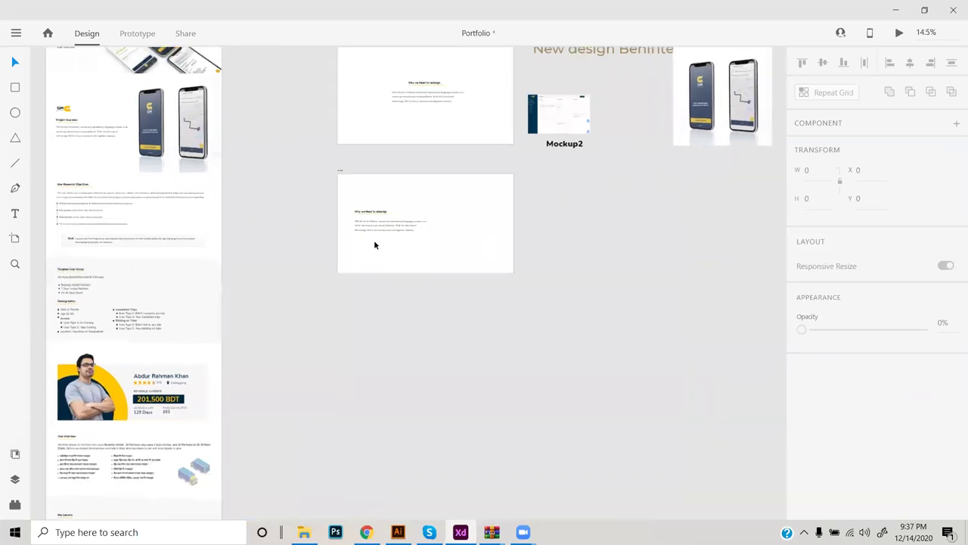
scroll(283, 324, "down", 4)
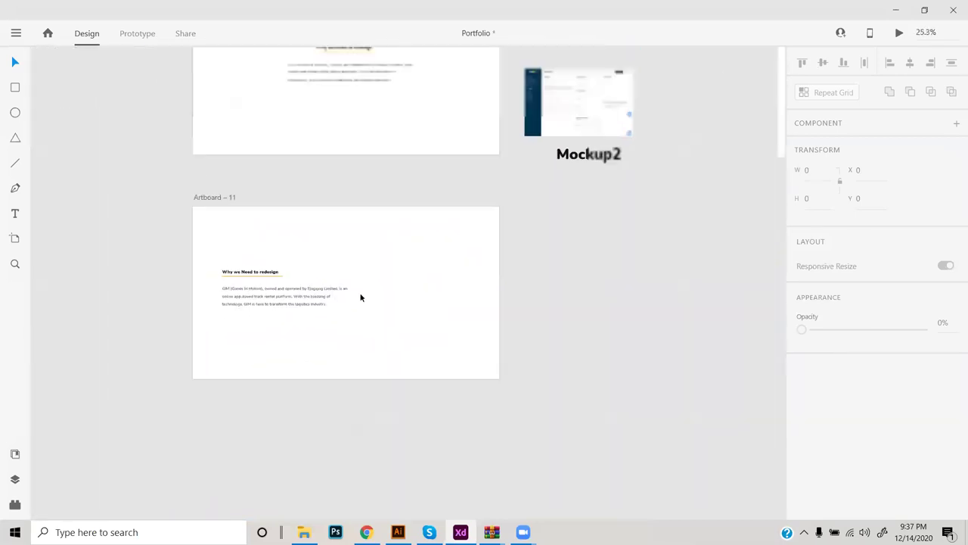
left_click_drag(614, 288, 395, 367)
left_click(439, 376)
scroll(287, 340, "down", 1)
Replace the "Why we Need to redesign" heading on Artboard – 11 with "Problemes of old design UI".
scroll(283, 335, "up", 5)
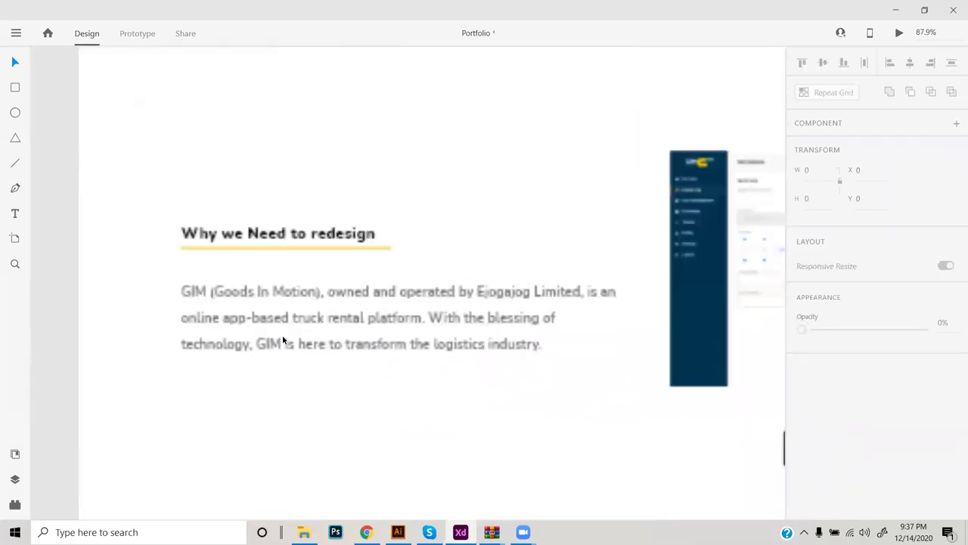
double_click(289, 240)
key("Escape")
scroll(297, 271, "down", 3)
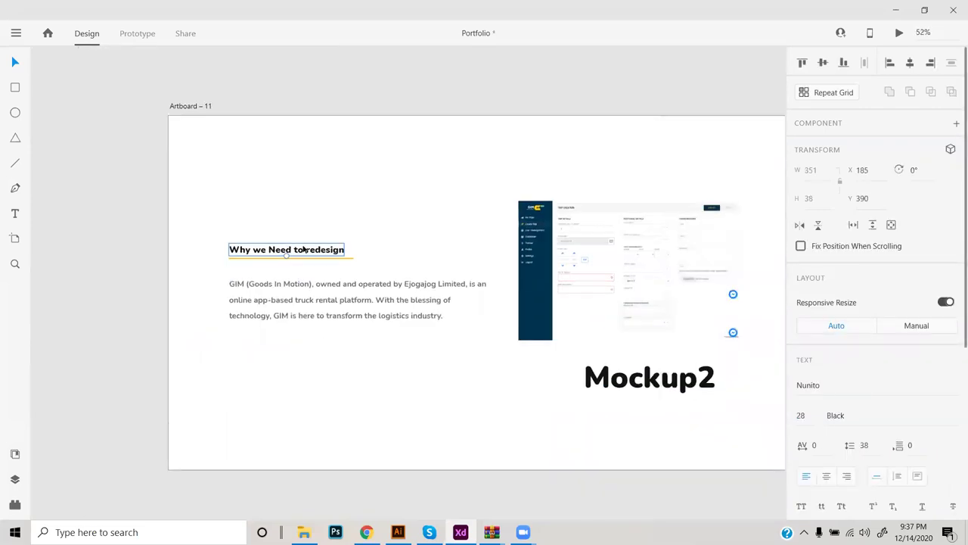
double_click(303, 249)
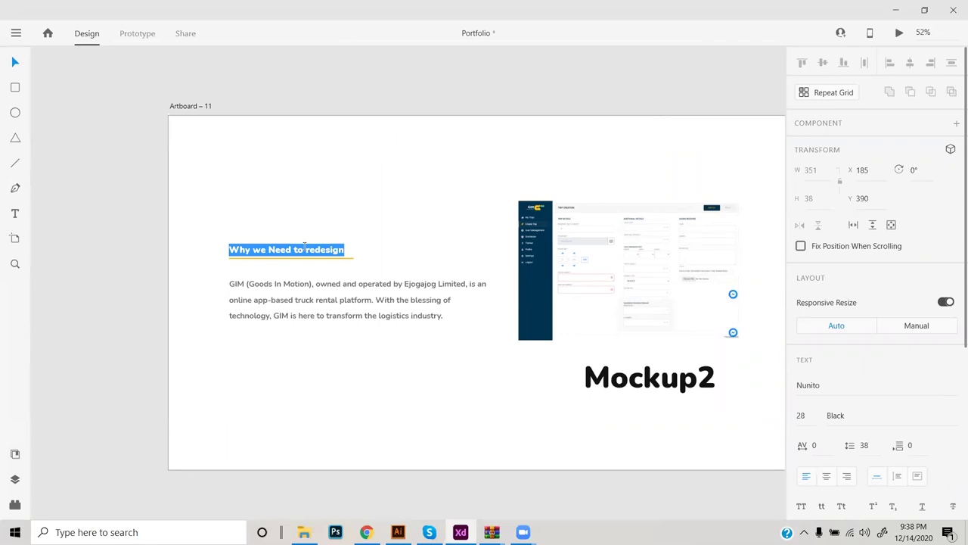
type("Old Design")
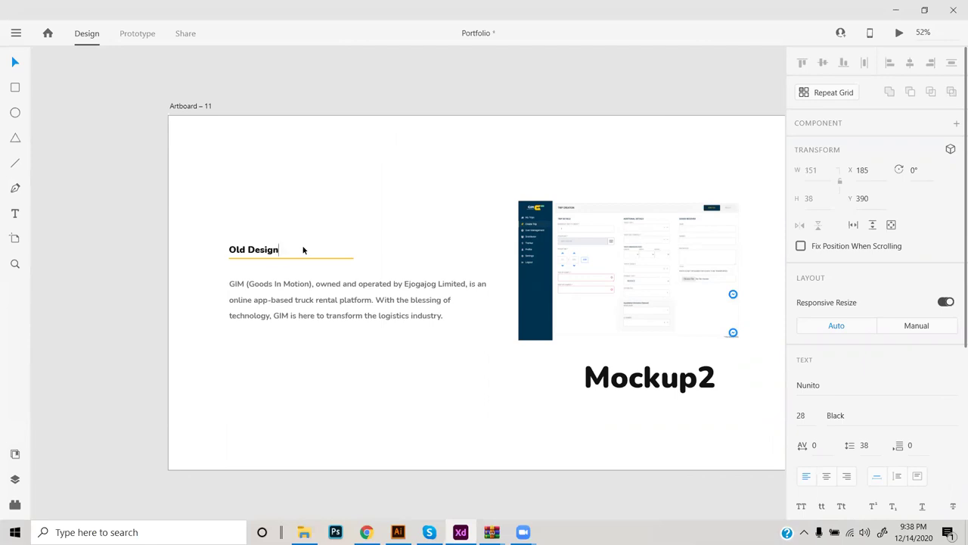
key("ctrl+a")
type("Problem")
type("ld")
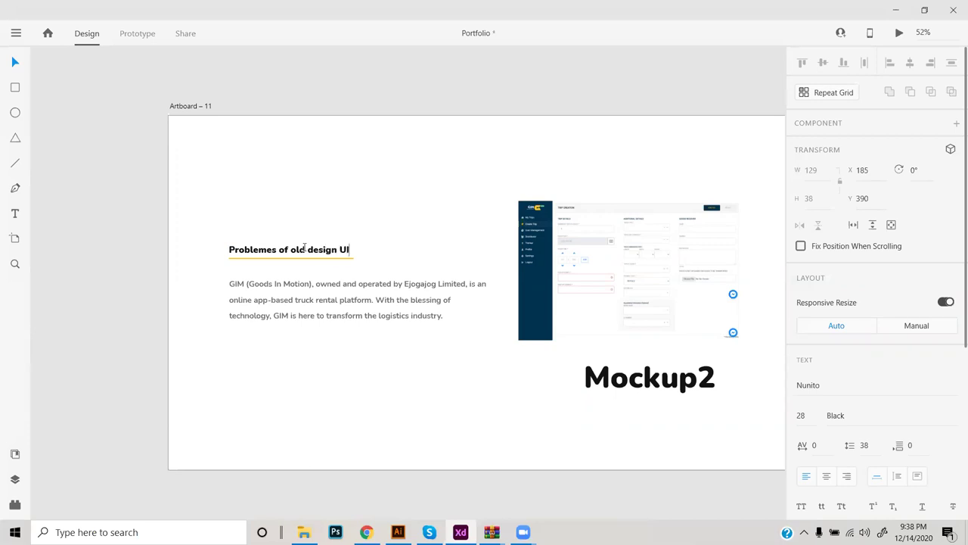
Ungroup the User Research Objectives section in the User Research case study and try selecting its bullet markers.
left_click(305, 307)
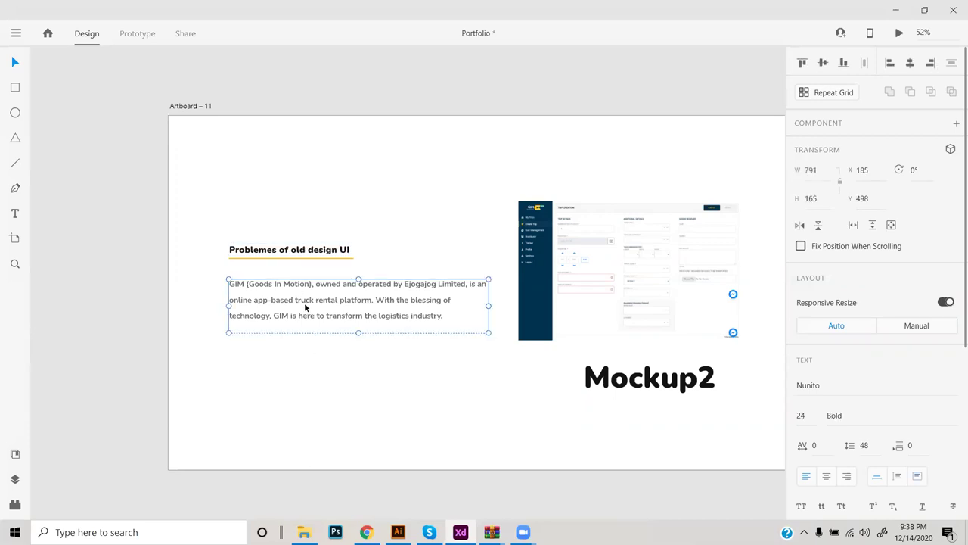
scroll(261, 353, "down", 5)
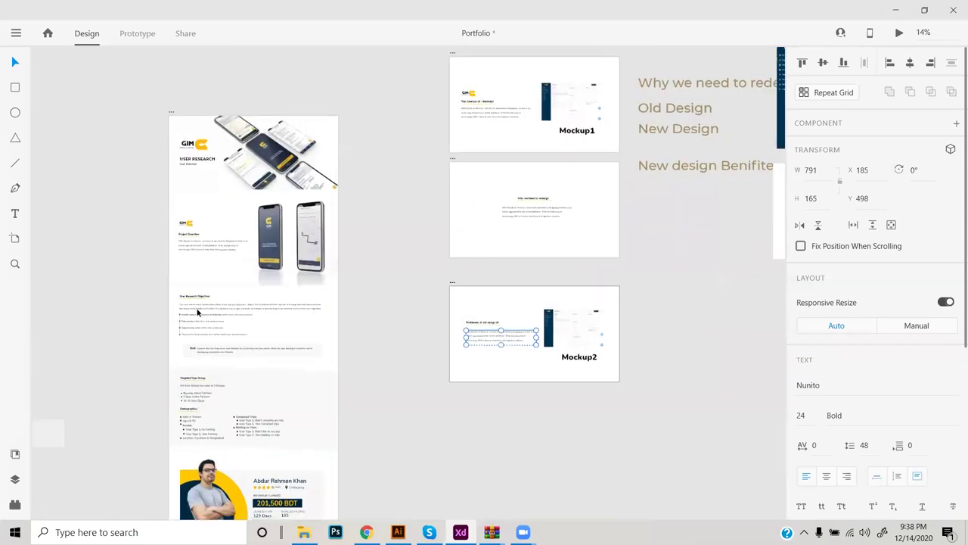
scroll(137, 325, "up", 3)
left_click(246, 317)
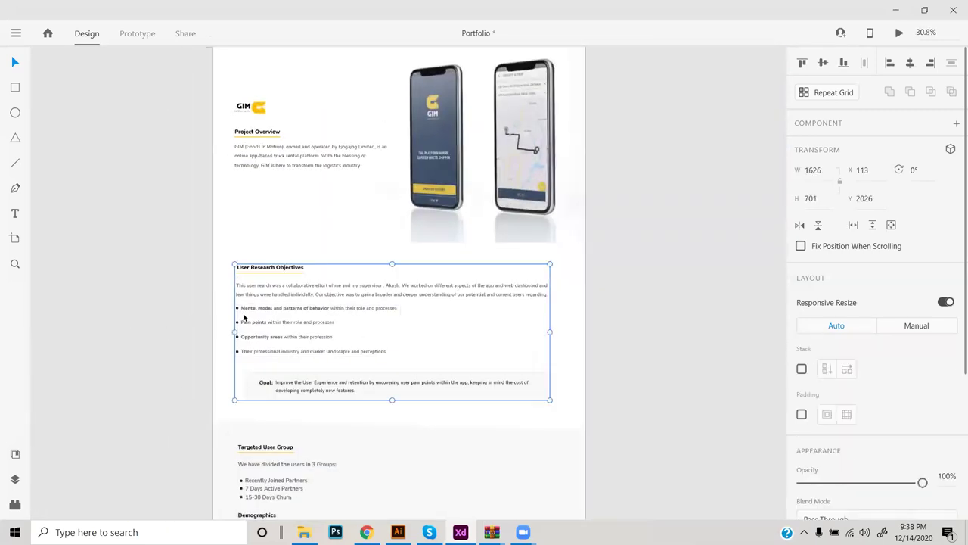
right_click(250, 316)
left_click(317, 264)
left_click_drag(221, 303, 261, 371)
left_click(239, 367)
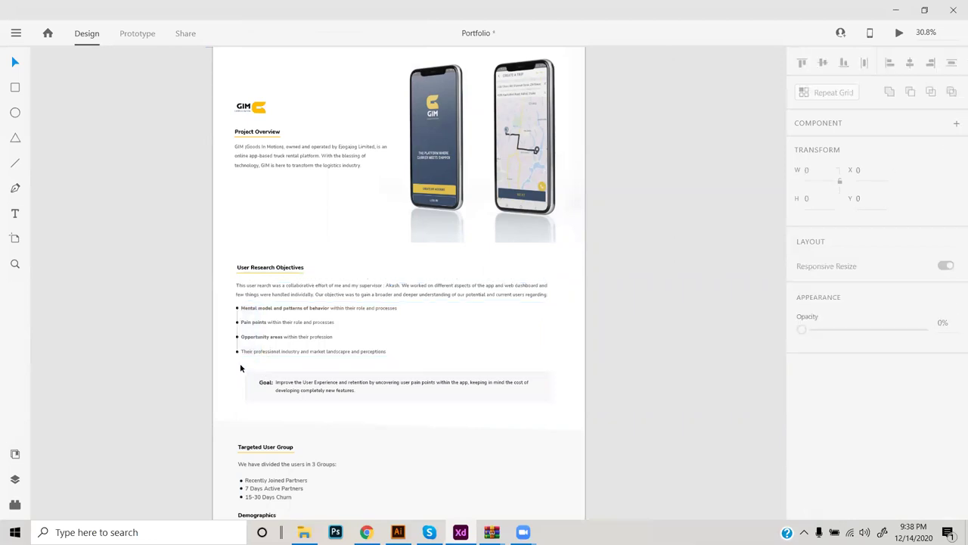
Lock the grey background of the Targeted User Group section and ungroup the section's text block.
left_click_drag(210, 393, 197, 341)
scroll(197, 341, "down", 2)
left_click(172, 321)
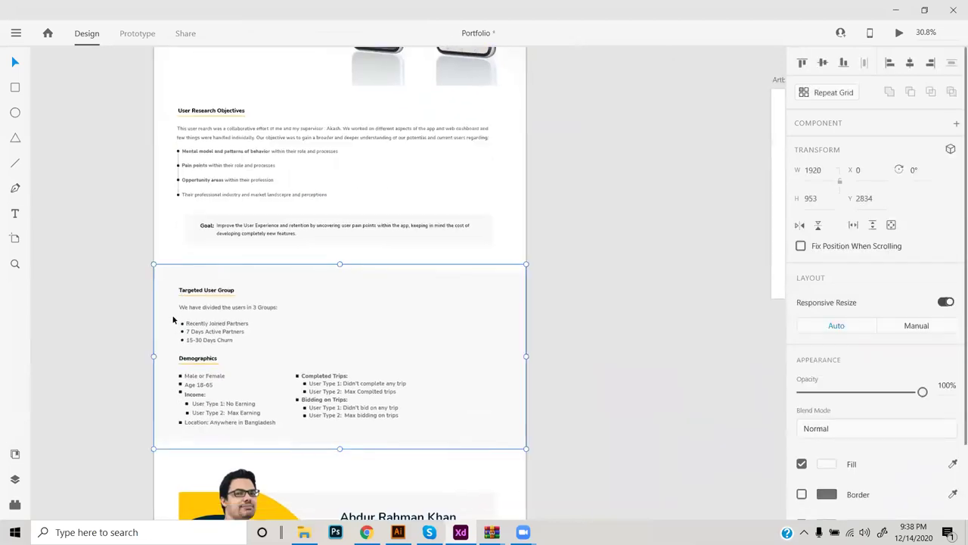
key("ctrl+l")
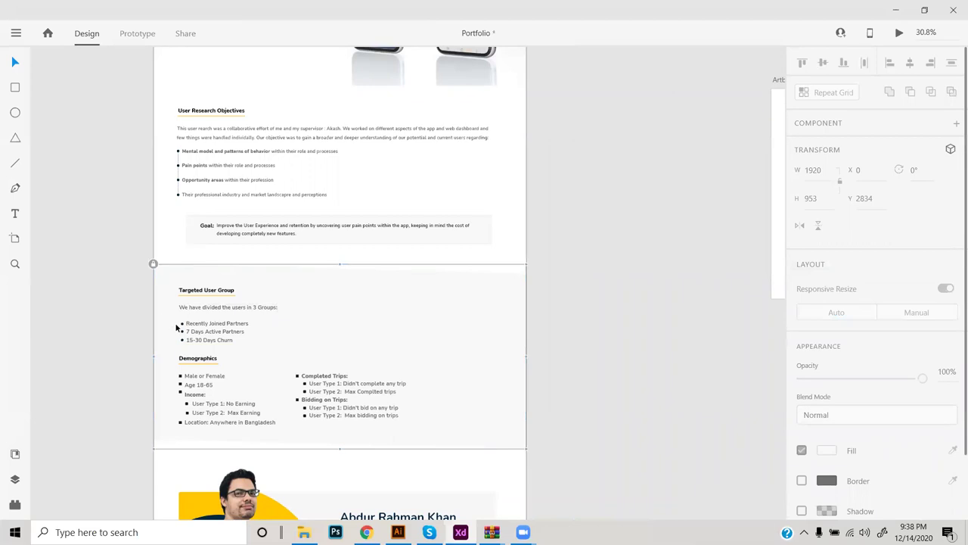
left_click(181, 324)
right_click(195, 321)
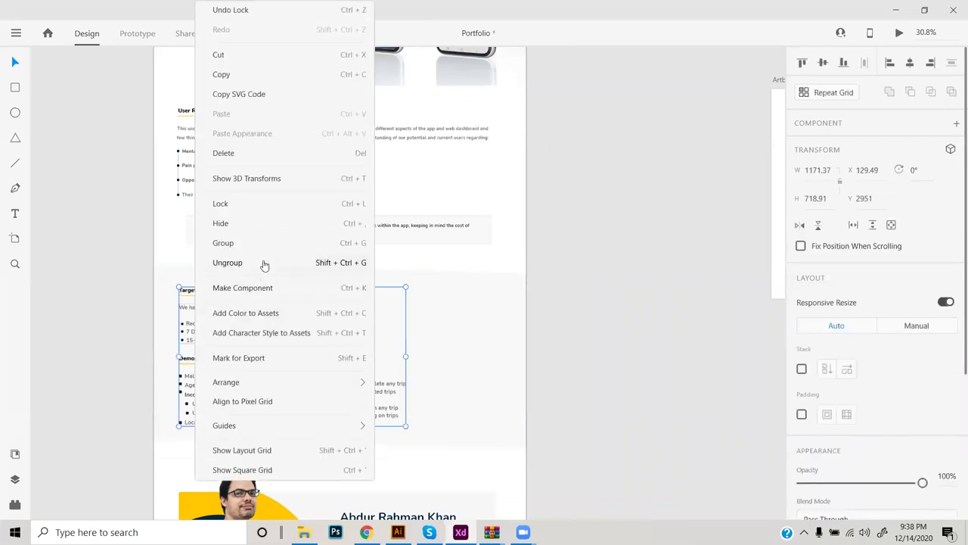
left_click(264, 264)
Move the "We have divided the users in 3 Groups:" text with its three bullet items onto Artboard – 11.
left_click(146, 366)
left_click_drag(169, 318, 631, 258)
scroll(631, 242, "up", 5)
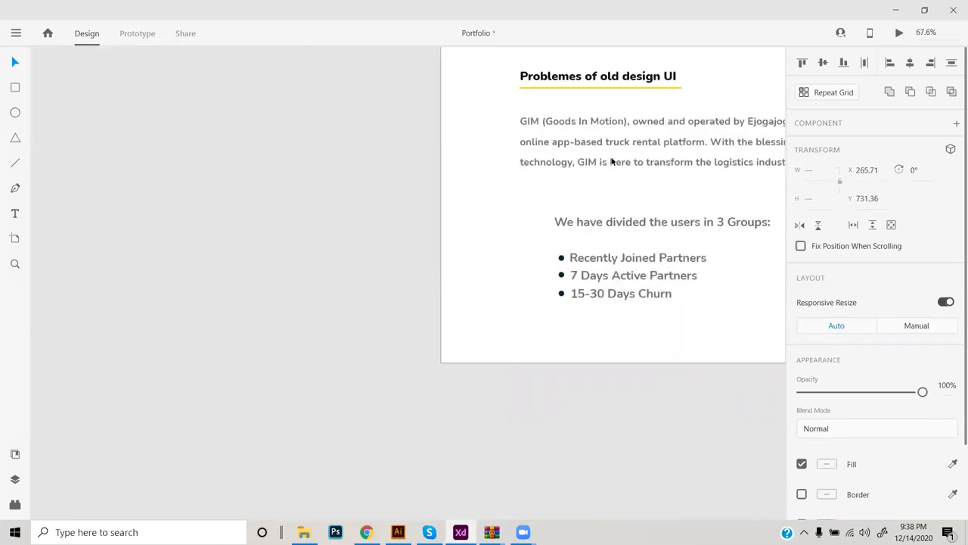
Move the GIM paragraph off Artboard – 11 and place the bulleted user groups text beneath the "Problemes of old design UI" heading.
left_click(612, 160)
left_click_drag(639, 175, 360, 472)
left_click_drag(519, 210, 569, 205)
left_click(570, 224)
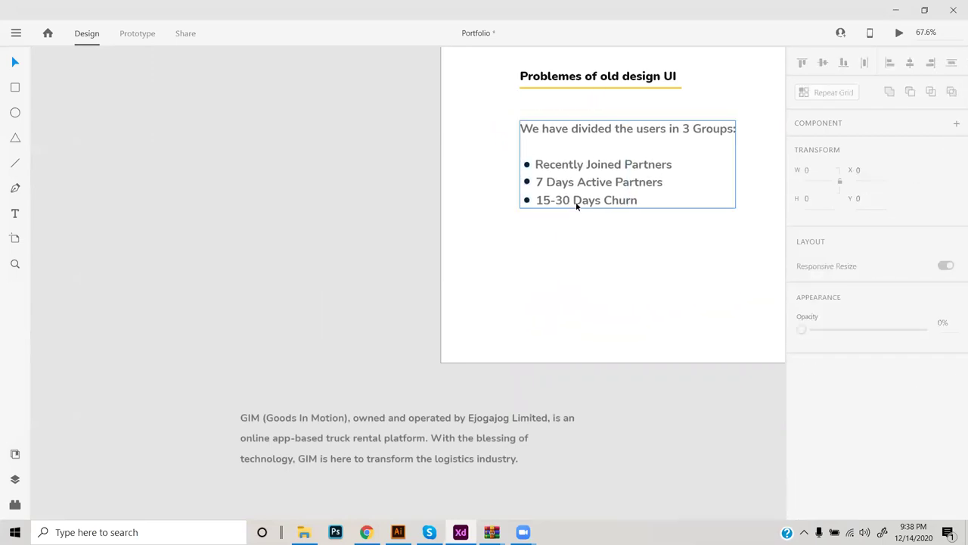
left_click(577, 205)
Move the GIM paragraph from below Artboard – 11 to the empty canvas on the artboard's right side.
scroll(568, 244, "down", 6)
left_click_drag(613, 313, 499, 371)
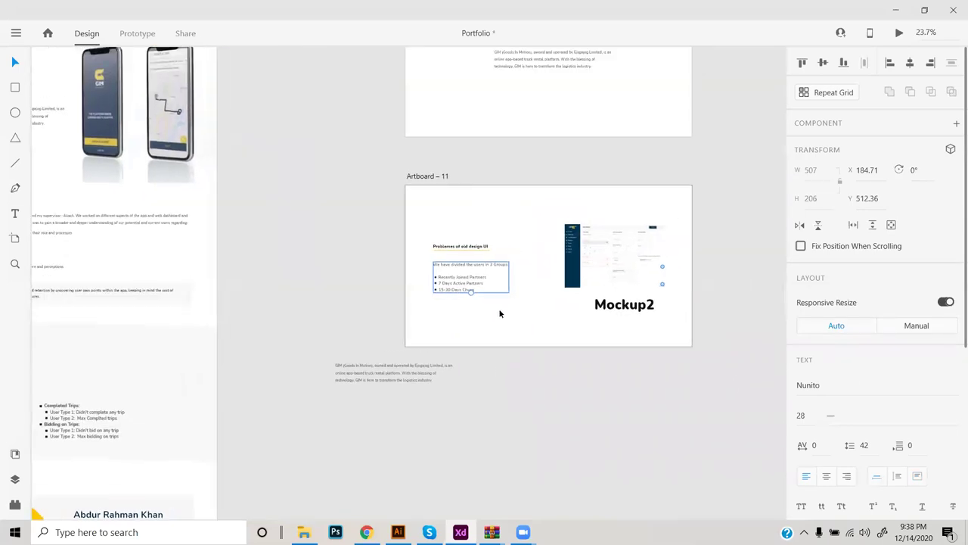
left_click_drag(490, 311, 456, 241)
key("ctrl+z")
key("ctrl+shift+z")
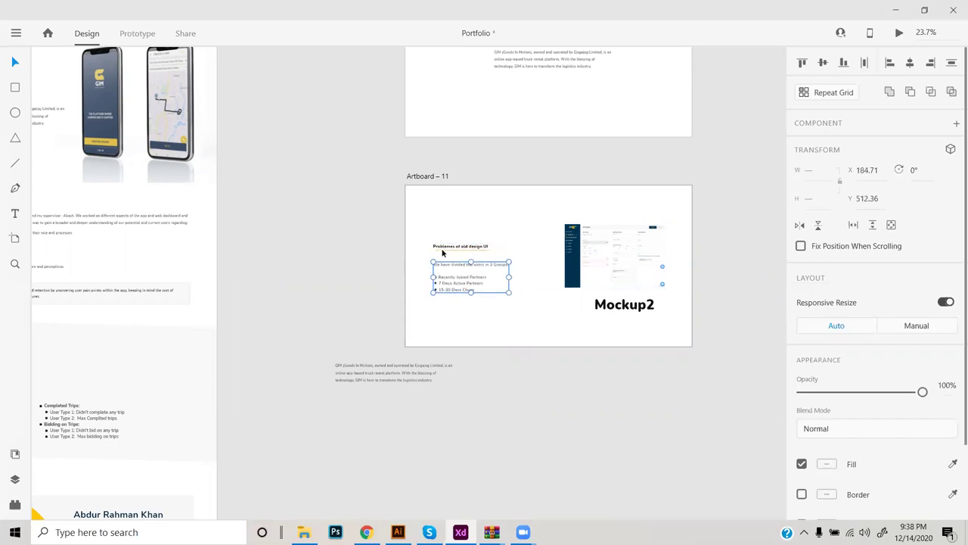
left_click(373, 324)
left_click_drag(447, 407, 270, 390)
left_click_drag(234, 364, 624, 271)
scroll(497, 316, "down", 2)
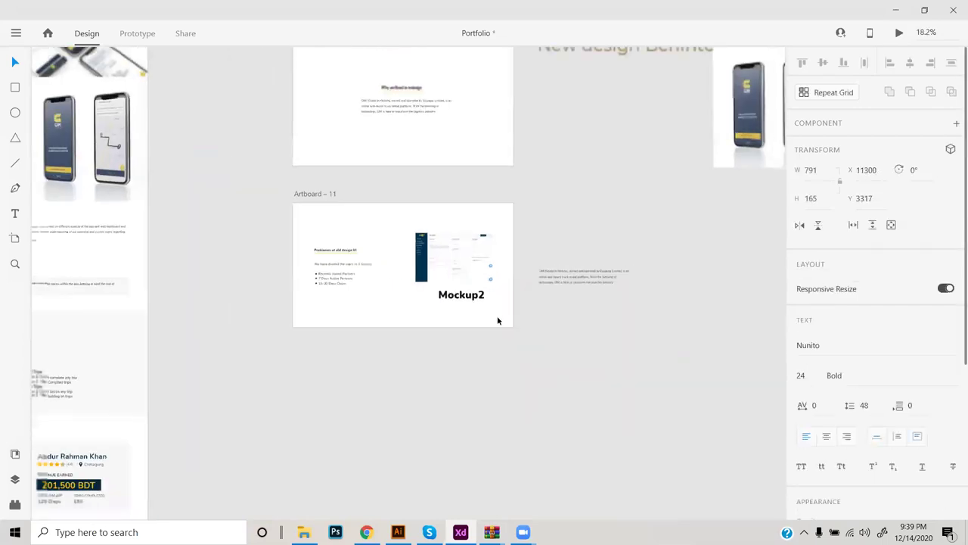
Move the "Mockup2" text off Artboard – 11 onto the canvas below the GIM paragraph.
scroll(488, 302, "up", 4)
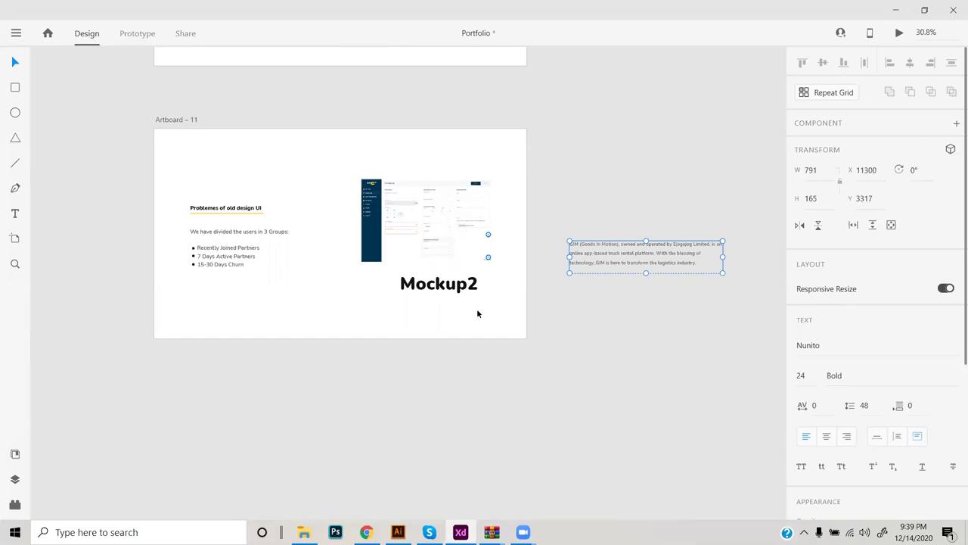
left_click_drag(369, 322, 360, 297)
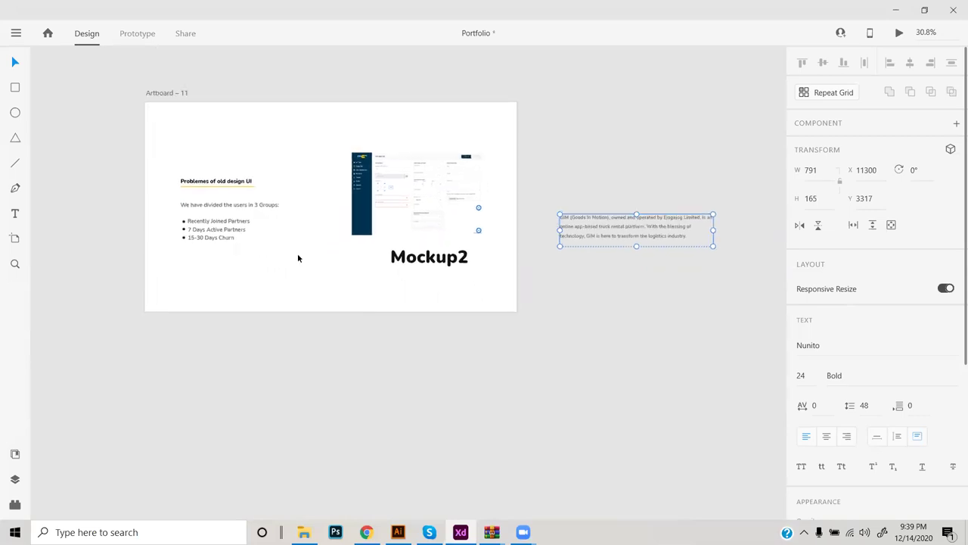
scroll(193, 224, "up", 3)
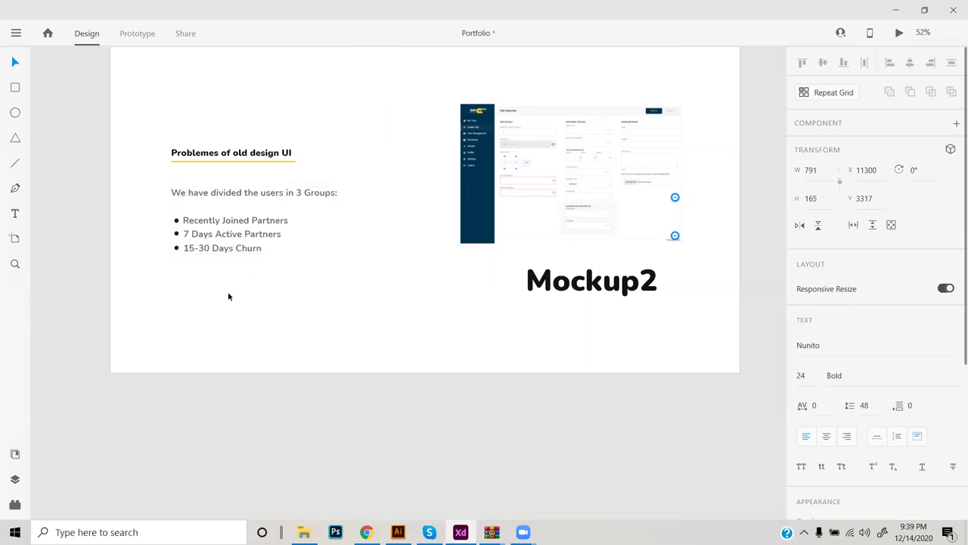
scroll(560, 291, "down", 4)
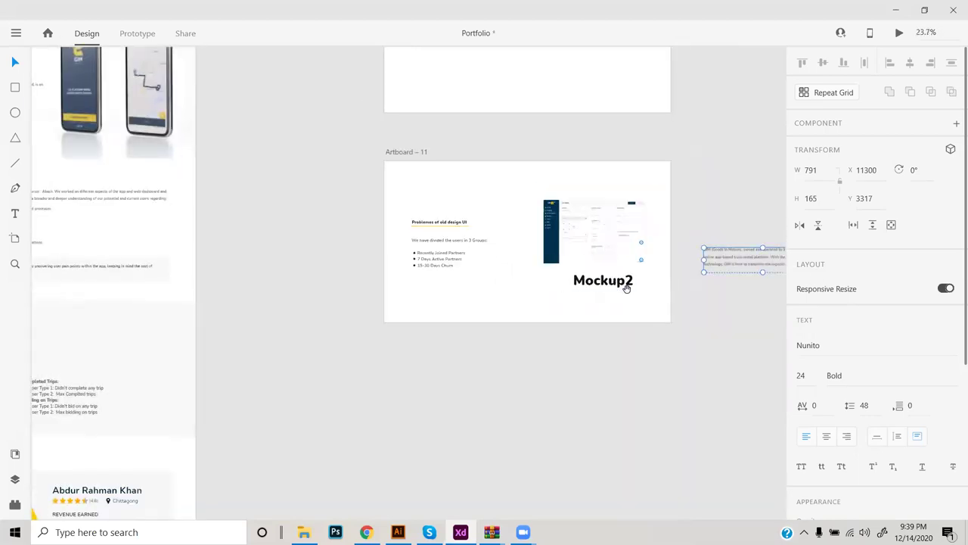
left_click_drag(527, 302, 689, 341)
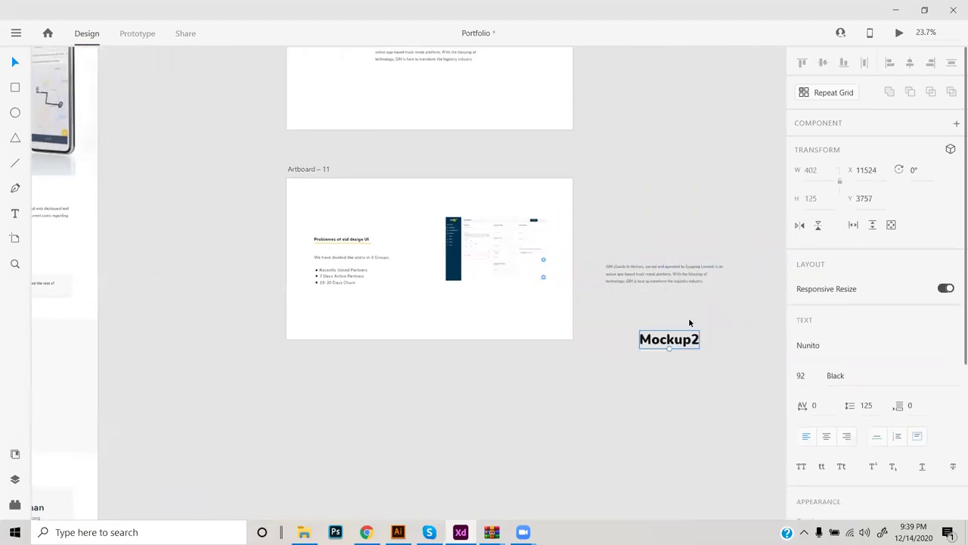
scroll(393, 216, "up", 3)
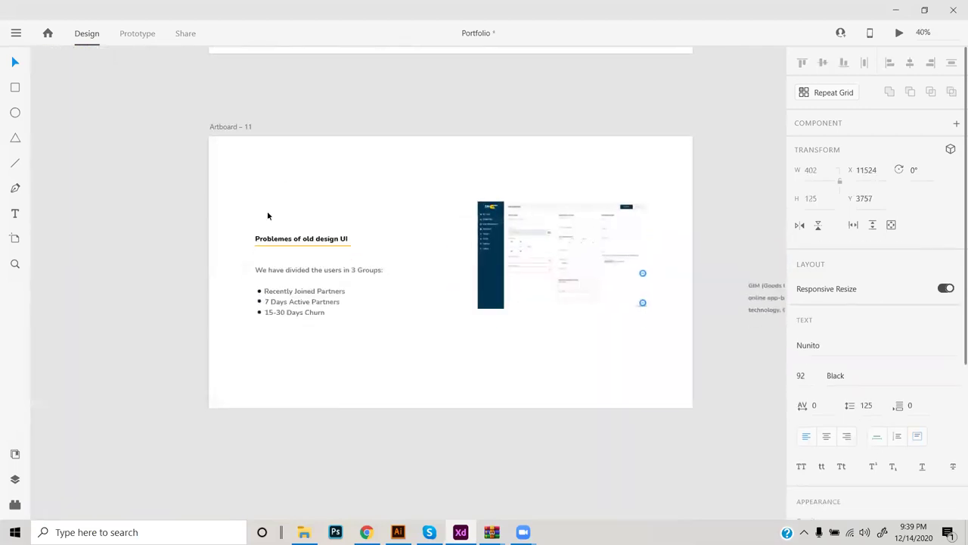
Shift the heading and the bulleted text on Artboard – 11 slightly upward together.
left_click_drag(247, 202, 339, 342)
left_click_drag(298, 305, 296, 295)
left_click(312, 359)
Duplicate Artboard – 11 directly below itself and change the copy's heading to "New Design".
left_click_drag(244, 124, 288, 232, "alt")
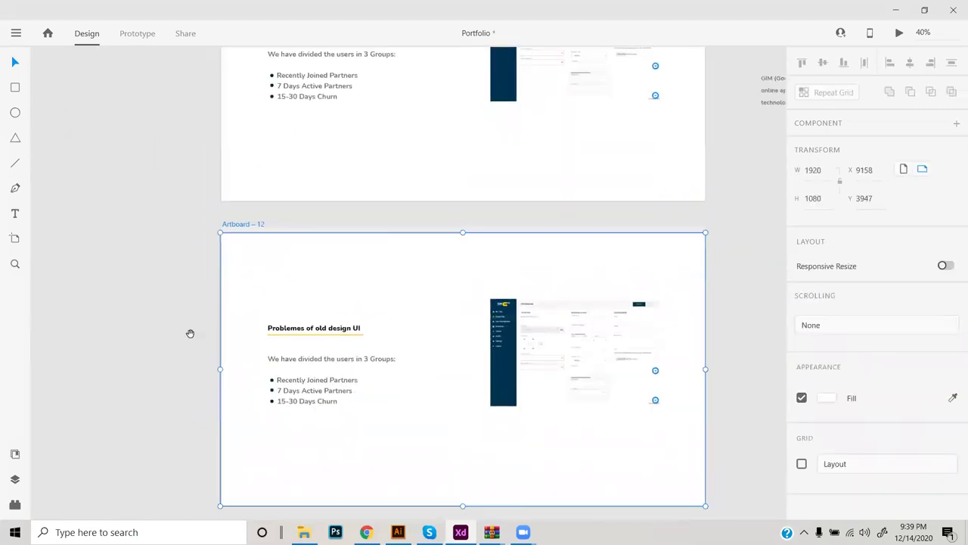
left_click(169, 379)
scroll(326, 327, "up", 3)
left_click(326, 330)
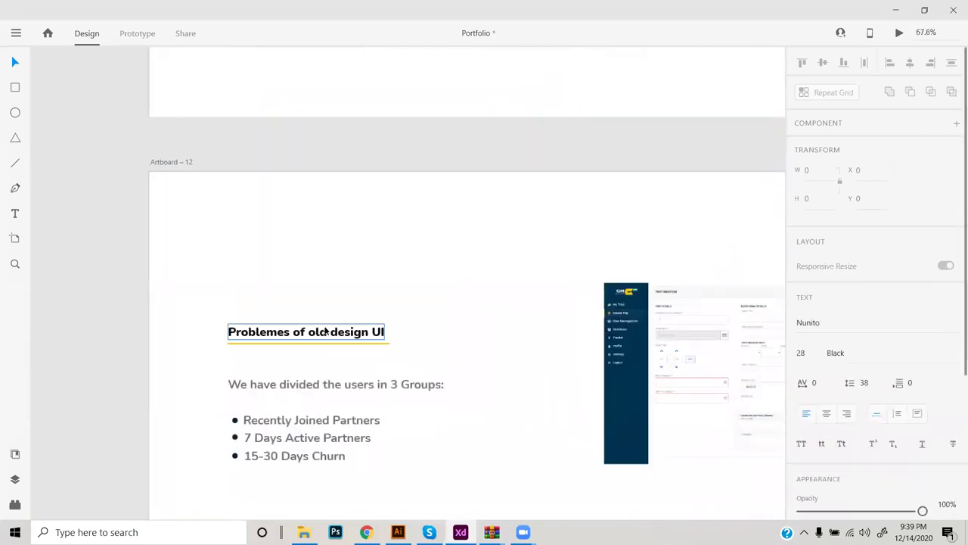
key("ctrl+a")
type("New Design")
key("Escape")
Open the recent file New Design from D:\Orpon\Create Trip and maximize its window.
left_click(48, 33)
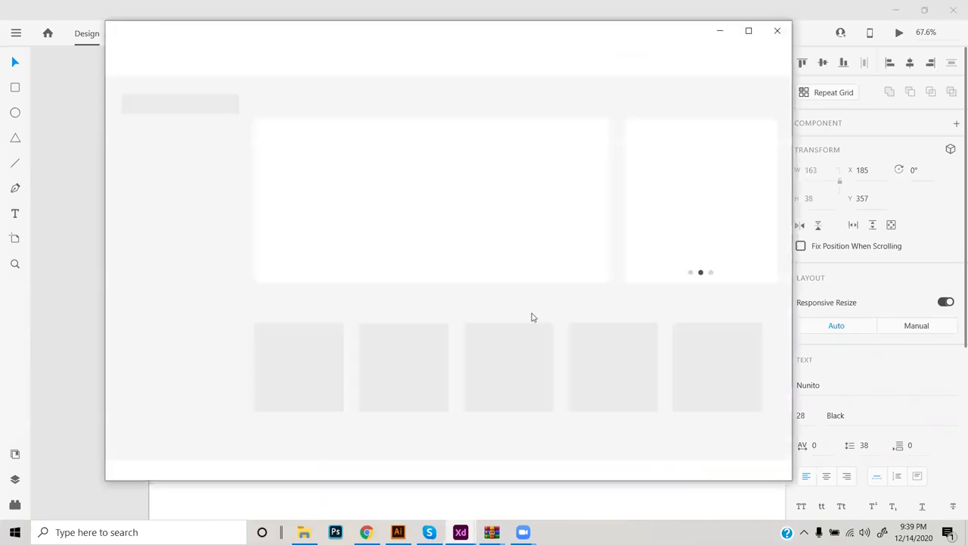
scroll(564, 385, "down", 1)
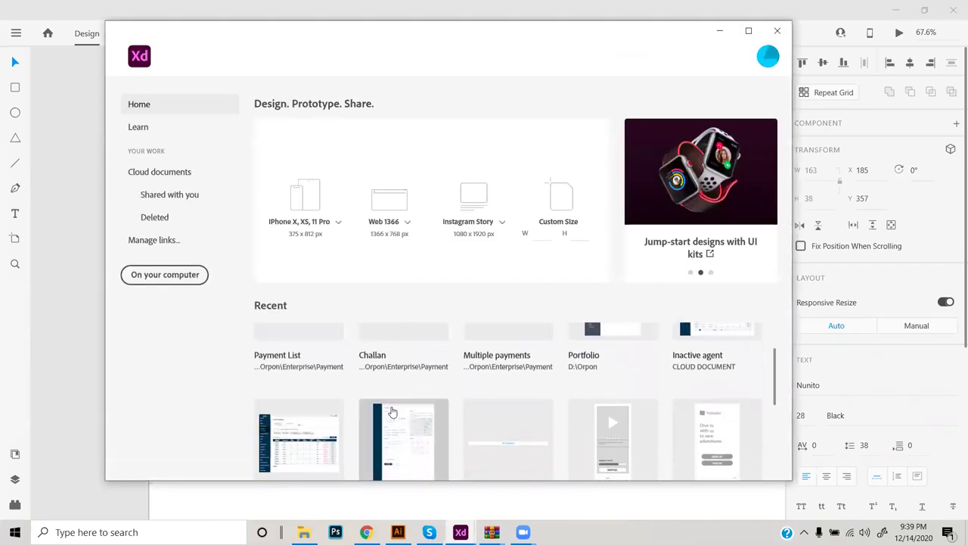
scroll(392, 412, "down", 2)
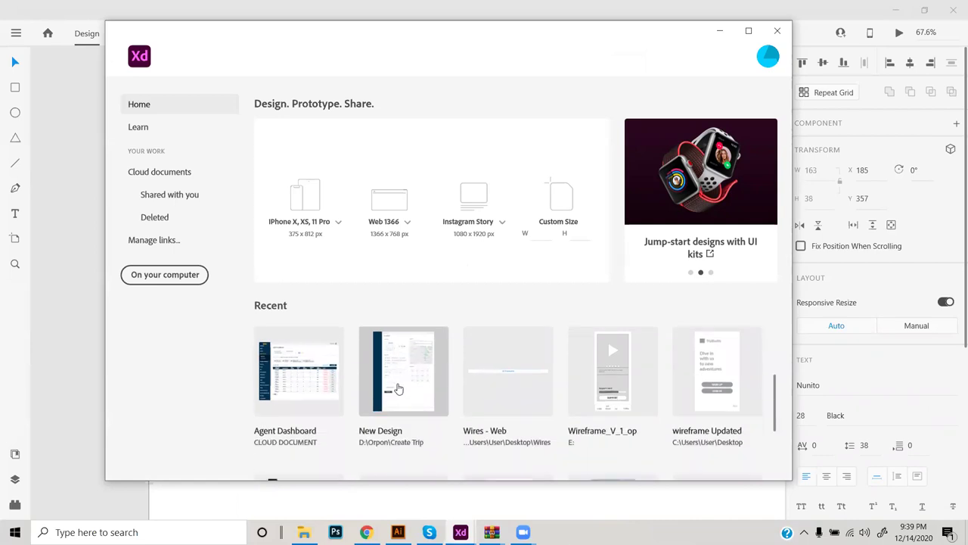
left_click(412, 385)
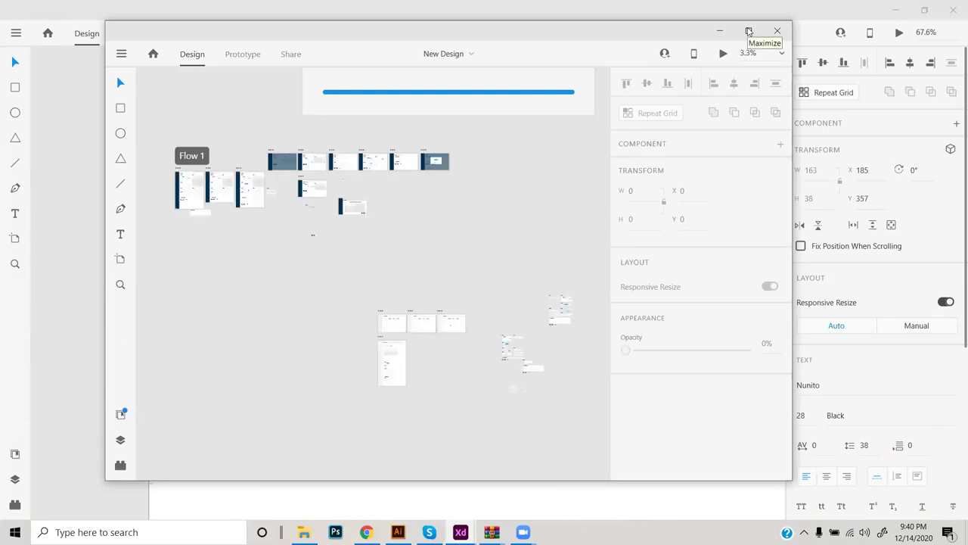
left_click(748, 31)
Examine the Trip Creation artboards in the New Design file, from the date and location screen to the truck and goods type screens.
scroll(194, 159, "up", 3)
scroll(238, 300, "up", 10)
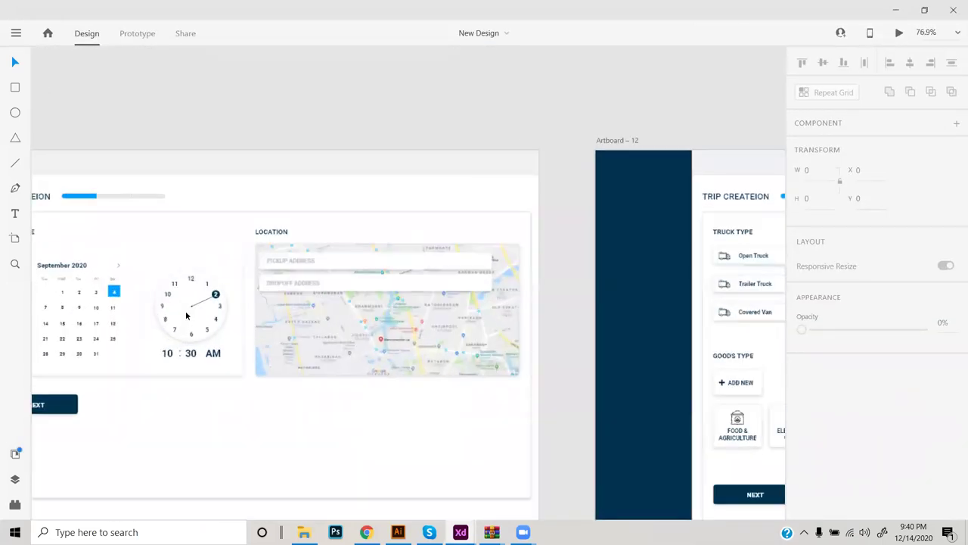
left_click_drag(186, 315, 361, 327)
left_click(354, 287)
scroll(424, 300, "down", 5)
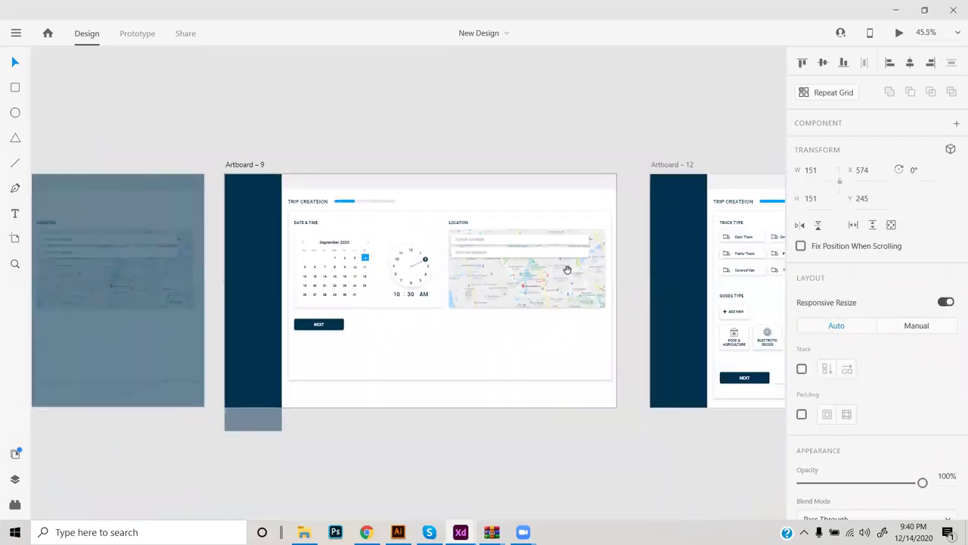
left_click_drag(567, 270, 483, 305)
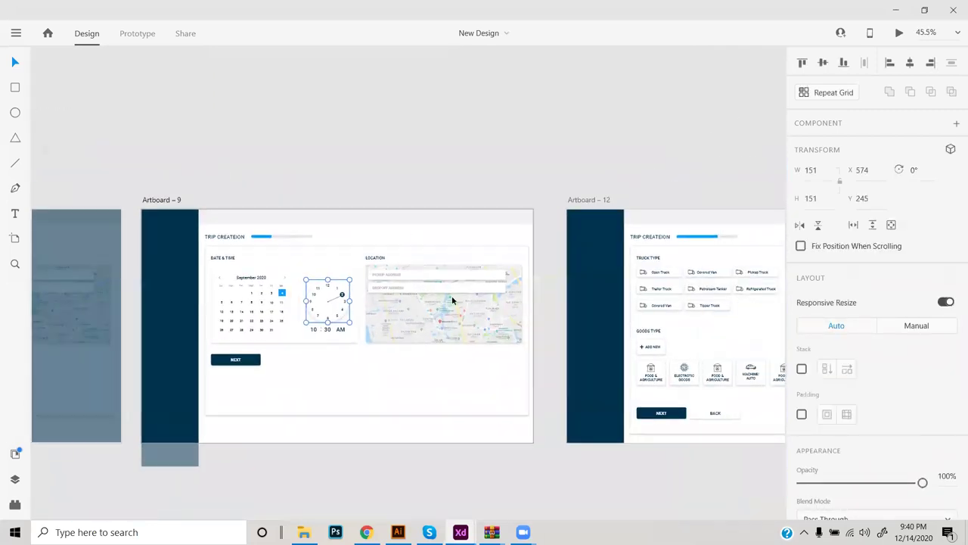
left_click(160, 200)
left_click(583, 201, "shift")
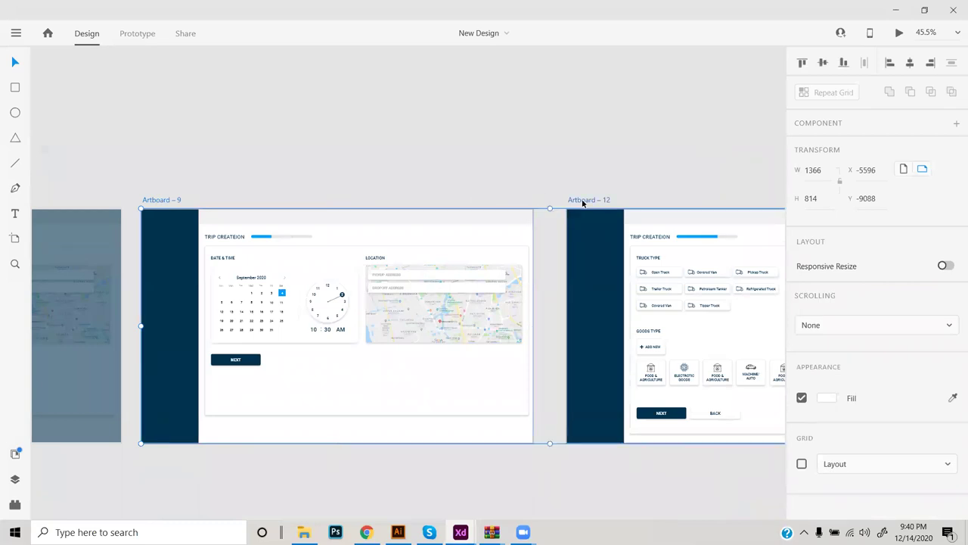
left_click_drag(753, 278, 262, 280)
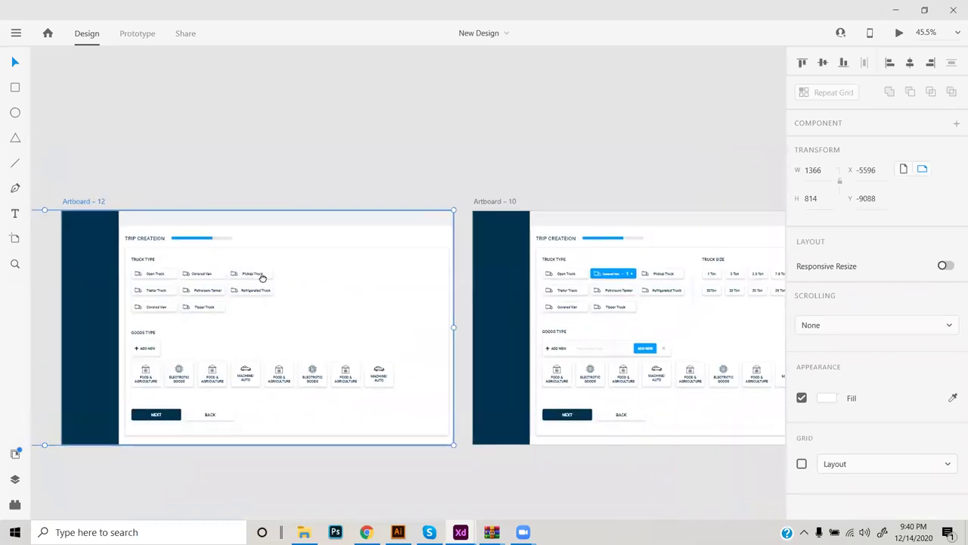
left_click(295, 164)
scroll(294, 164, "down", 3)
scroll(250, 186, "left", 3)
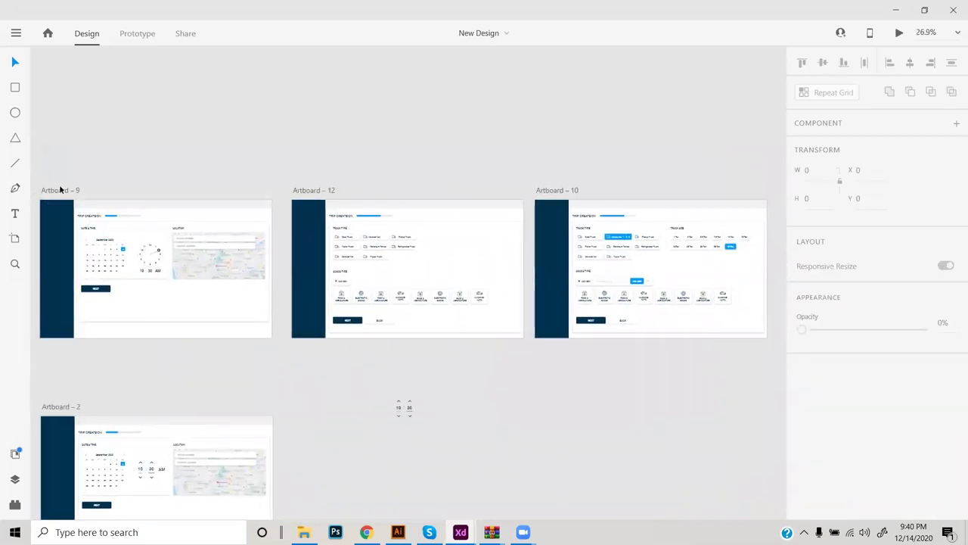
Export Artboard – 13, the "TRIP CREATED !" screen, as a PNG to the desktop.
left_click(59, 190)
left_click(569, 189)
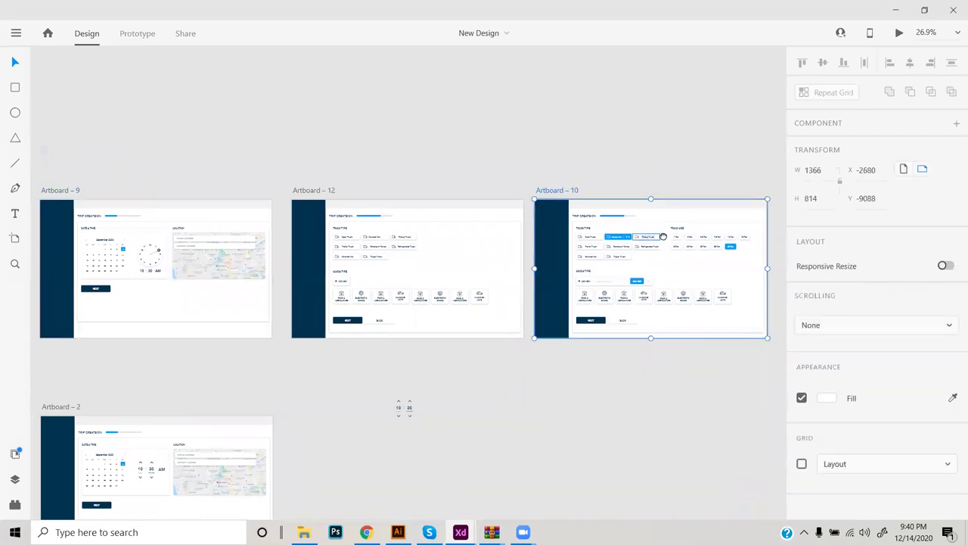
scroll(648, 236, "right", 5)
left_click(499, 225)
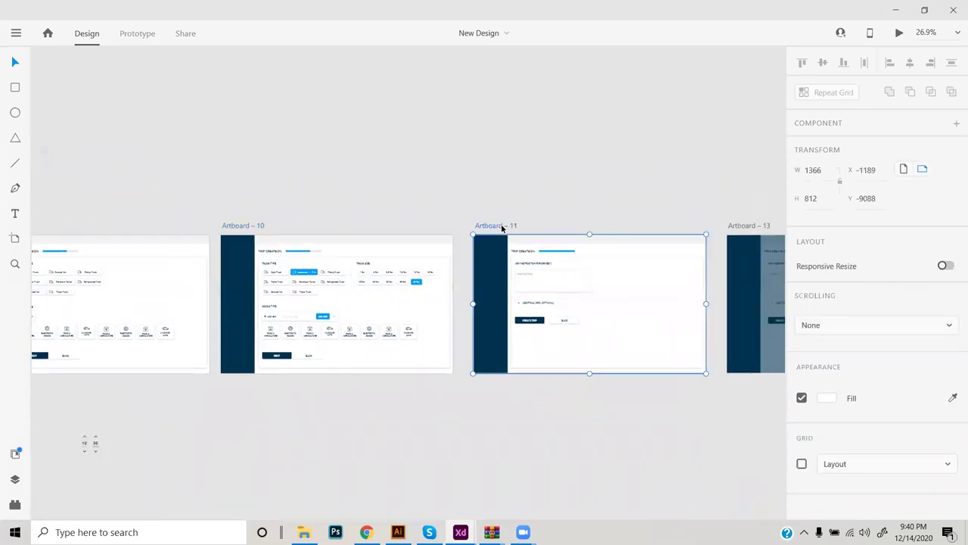
scroll(502, 223, "right", 5)
left_click(590, 249)
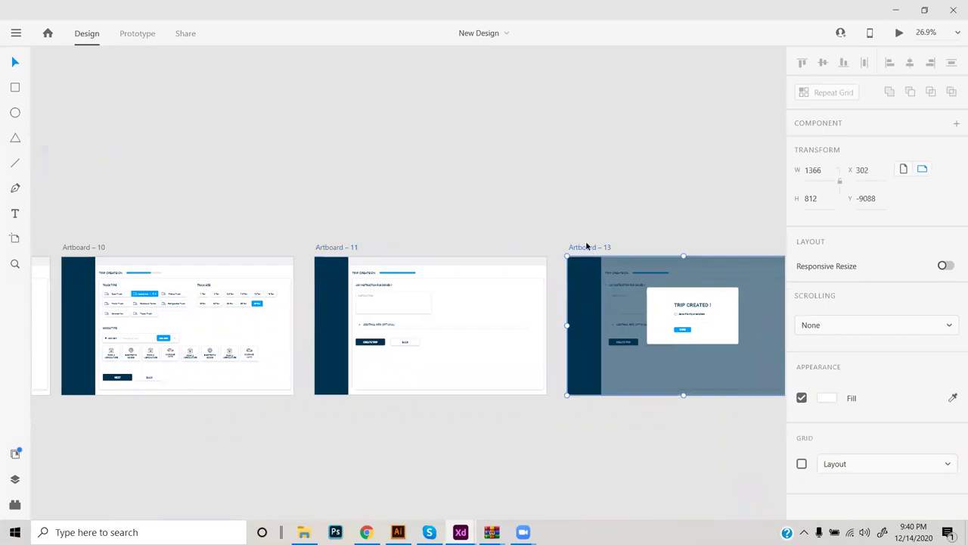
key("ctrl+e")
left_click(528, 371)
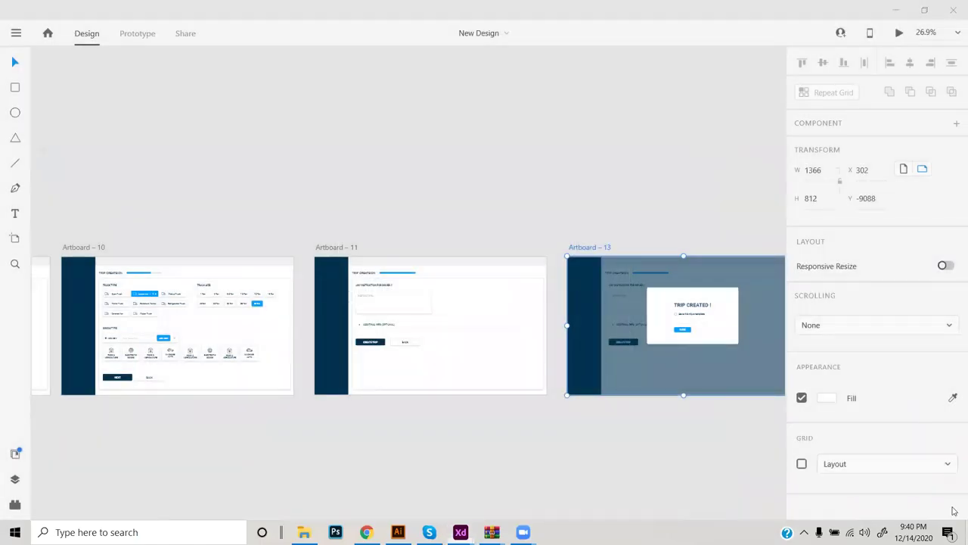
Check the desktop for the exported Artboard – 13 image and return to the New Design file.
left_click(965, 531)
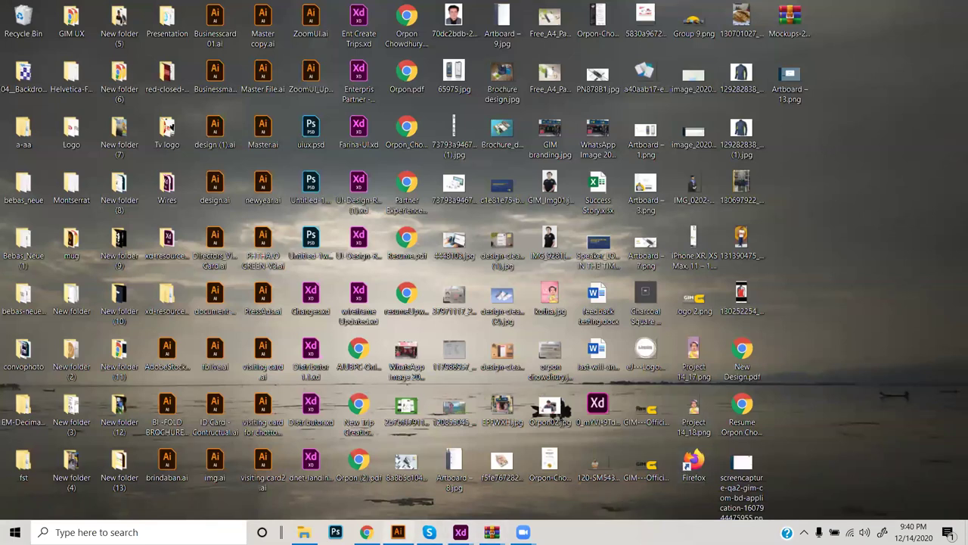
mouse_move(460, 532)
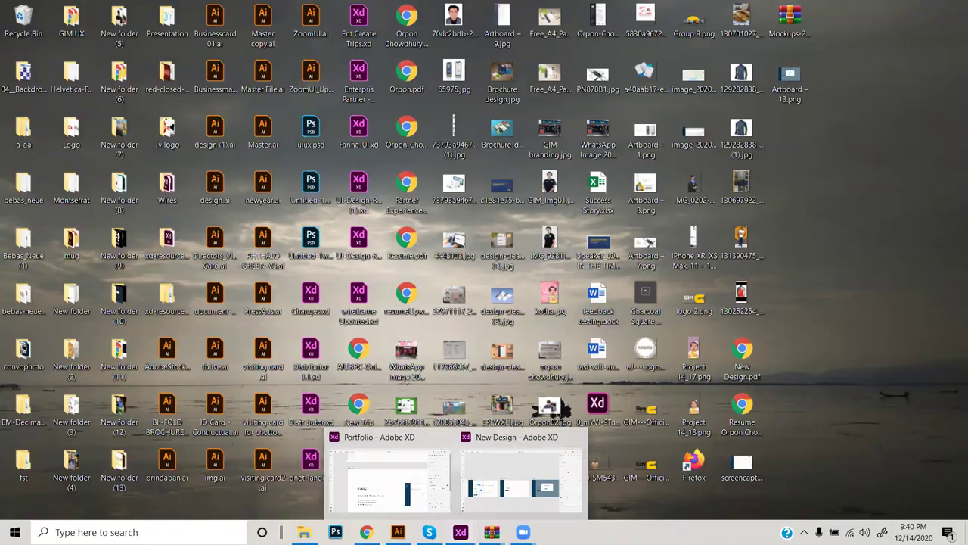
left_click(522, 476)
Export Artboards 9, 10, 11 and 13 of the Trip Creation row together as PNGs to the desktop.
scroll(469, 298, "down", 5)
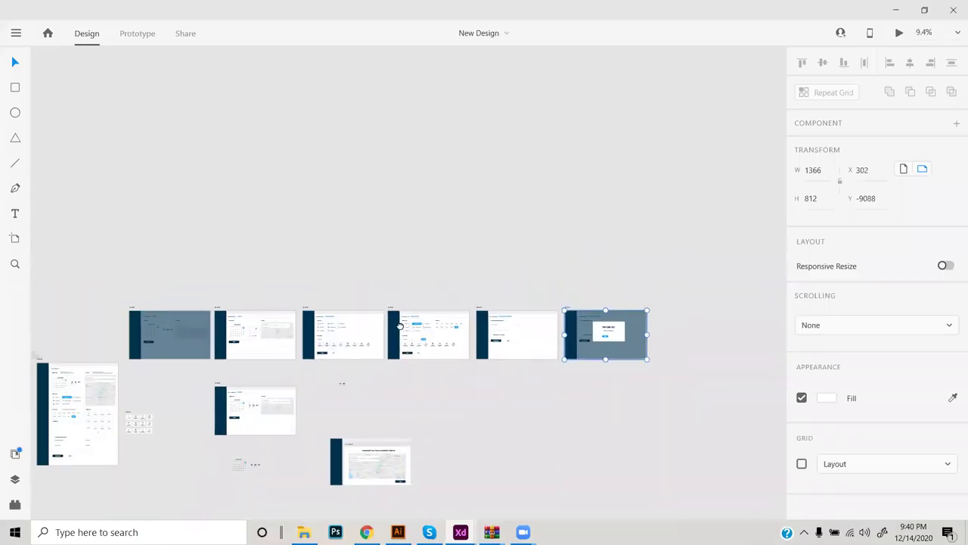
scroll(464, 314, "up", 2)
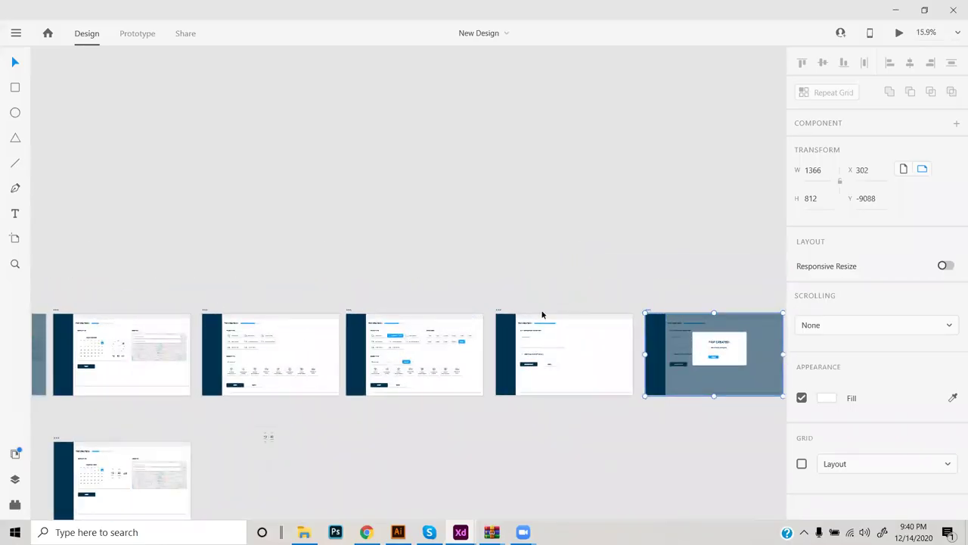
left_click(500, 310)
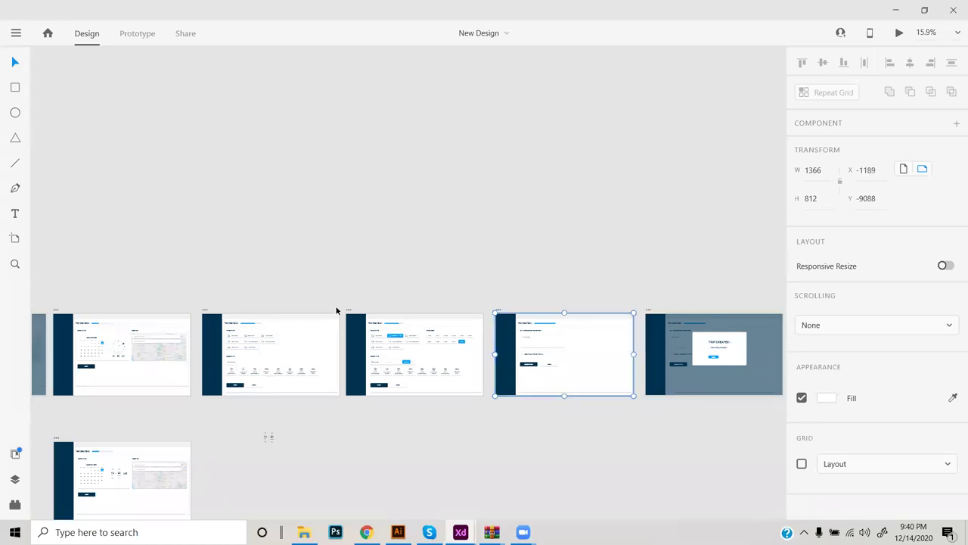
left_click(649, 314, "shift")
left_click(350, 311, "shift")
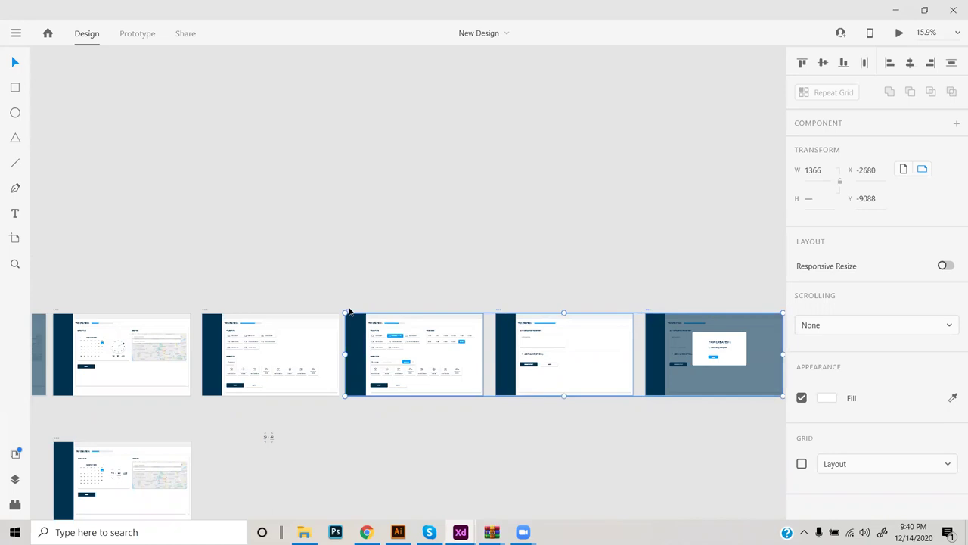
left_click(57, 311, "shift")
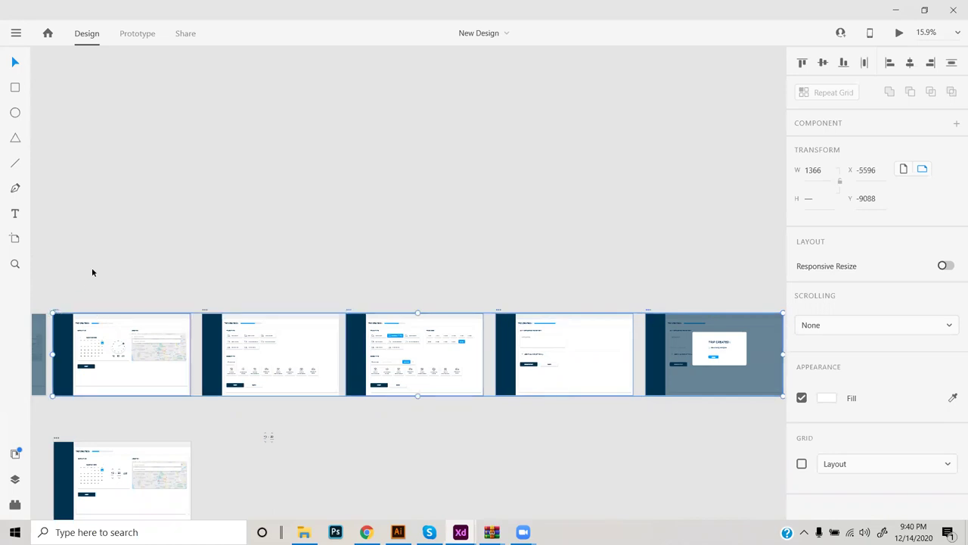
key("ctrl+e")
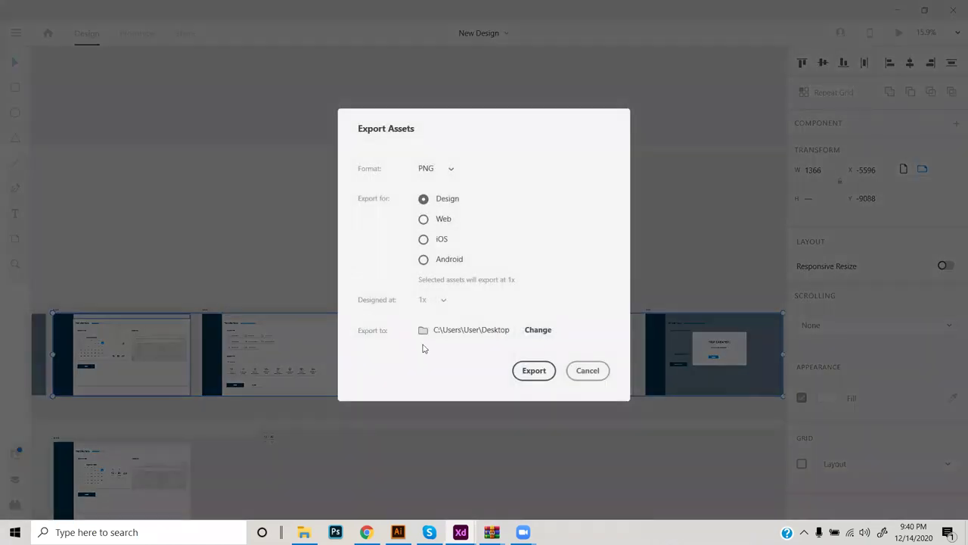
left_click(522, 370)
left_click(536, 293)
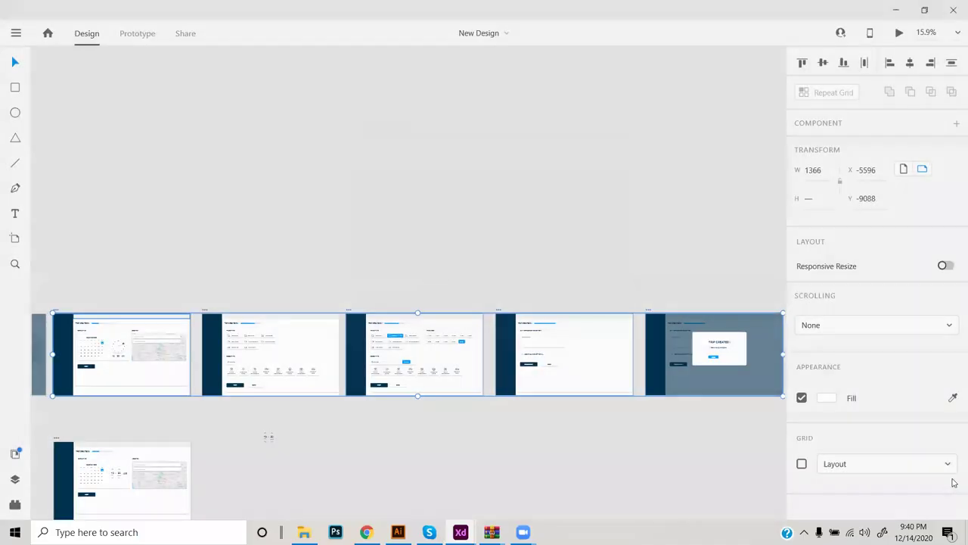
Place the exported Artboard 9, 10, 11 and 13 PNGs from the desktop into the Portfolio file.
left_click(966, 533)
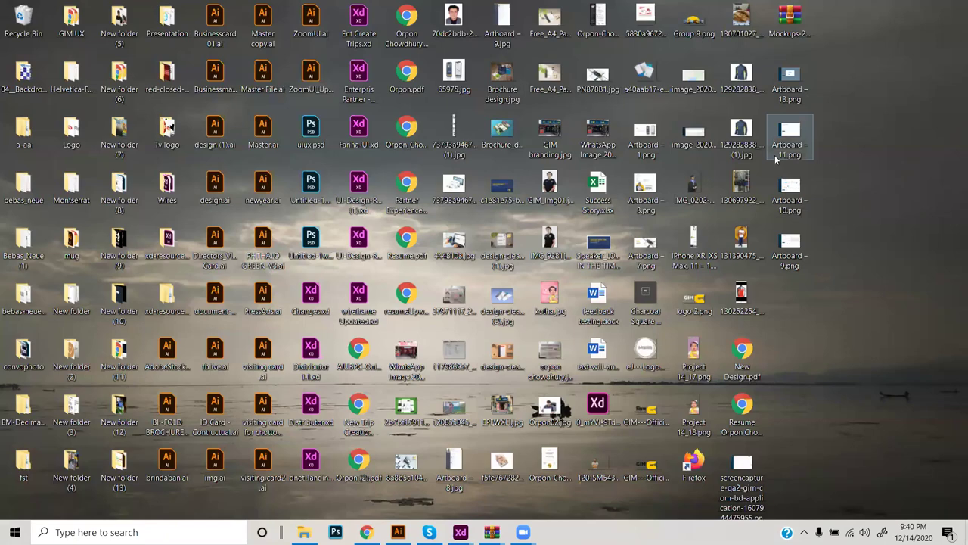
mouse_move(460, 531)
left_click(537, 482)
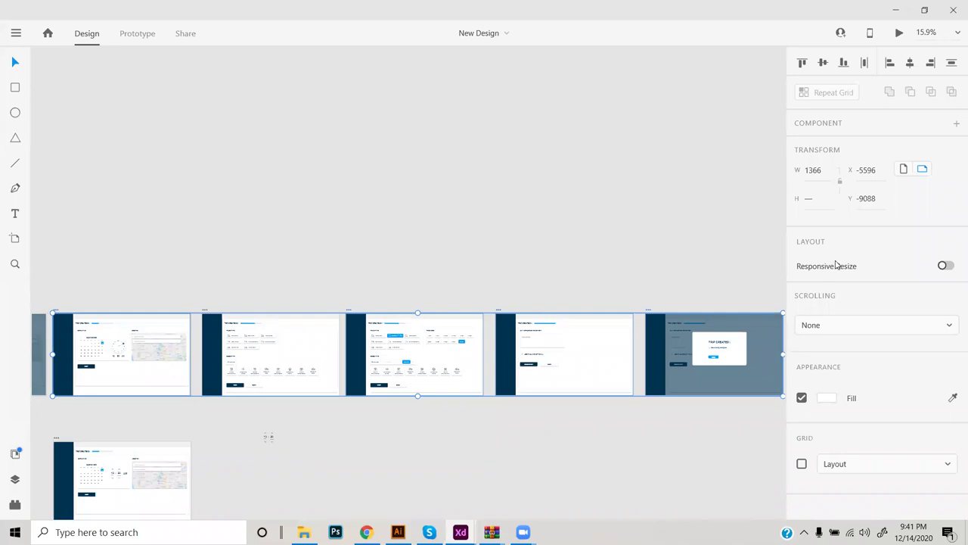
left_click(967, 533)
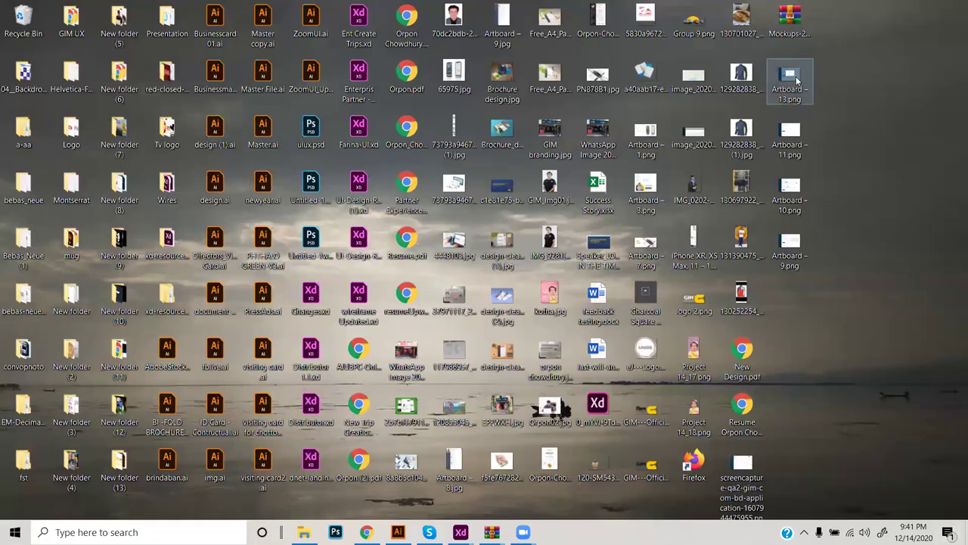
left_click_drag(813, 59, 772, 348)
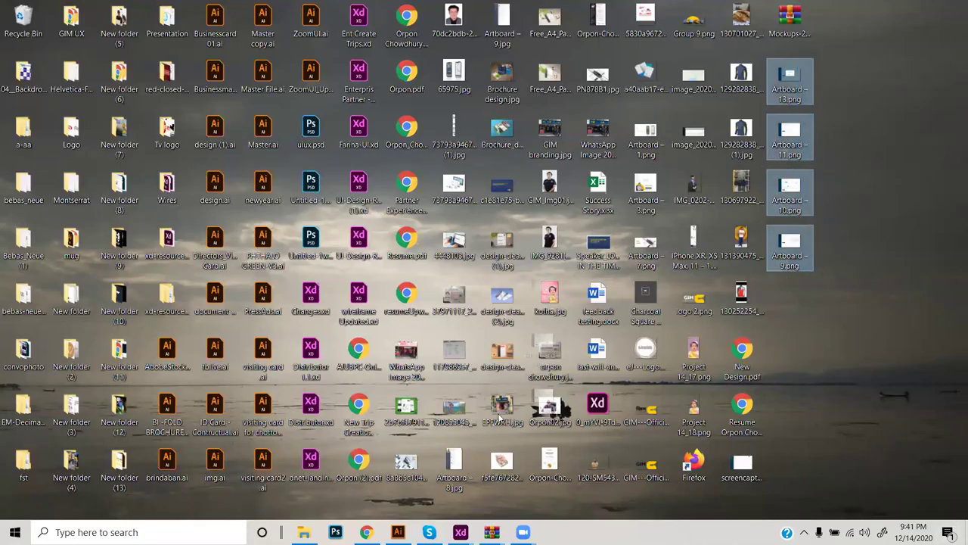
mouse_move(458, 534)
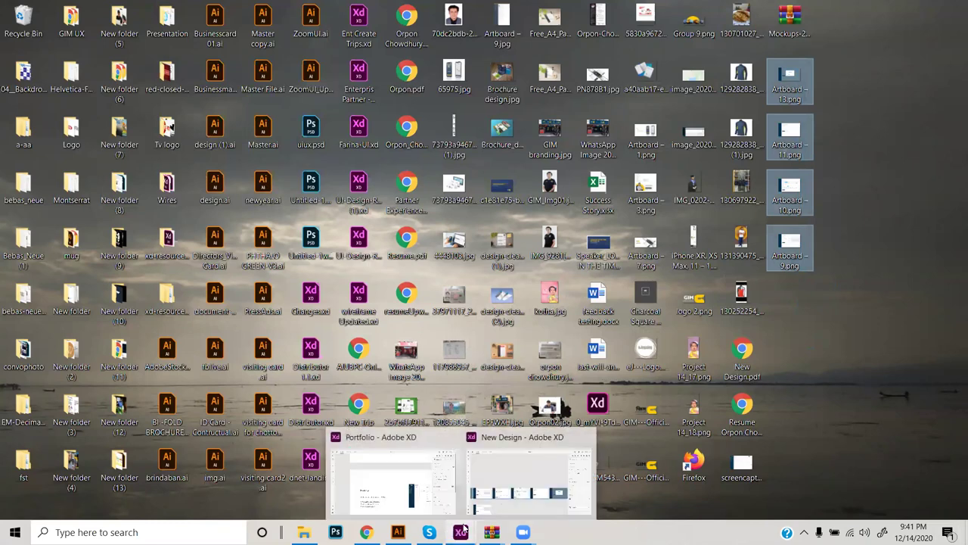
left_click(394, 484)
left_click_drag(574, 369, 487, 221)
scroll(534, 280, "down", 5)
left_click_drag(534, 280, 400, 276)
left_click(470, 300)
scroll(349, 281, "up", 5)
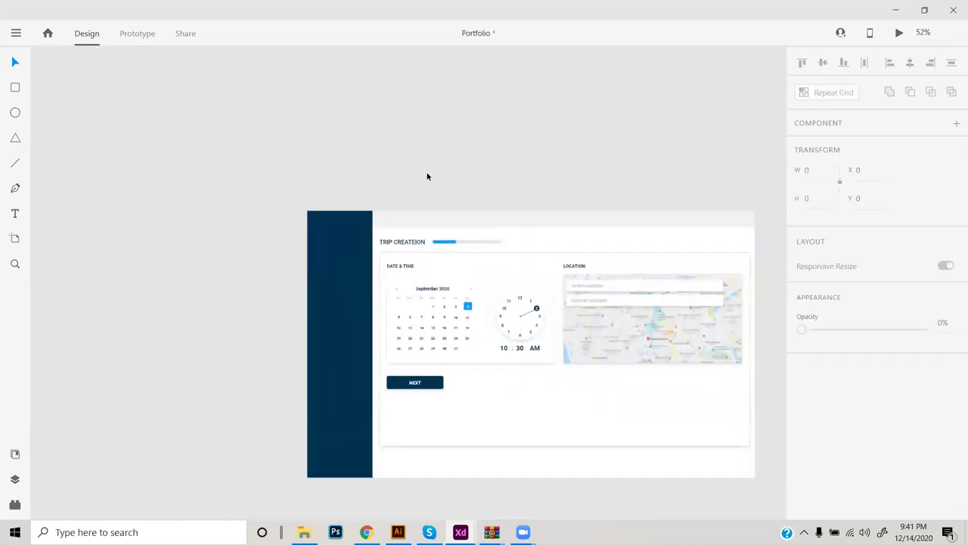
scroll(400, 246, "up", 5)
scroll(400, 247, "down", 3)
Move the date and location screen onto Artboard – 12 and scale it down beside the New Design text.
left_click_drag(394, 171, 629, 383)
left_click_drag(453, 386, 412, 302)
left_click_drag(580, 296, 692, 305)
left_click(391, 454)
left_click_drag(391, 453, 380, 366)
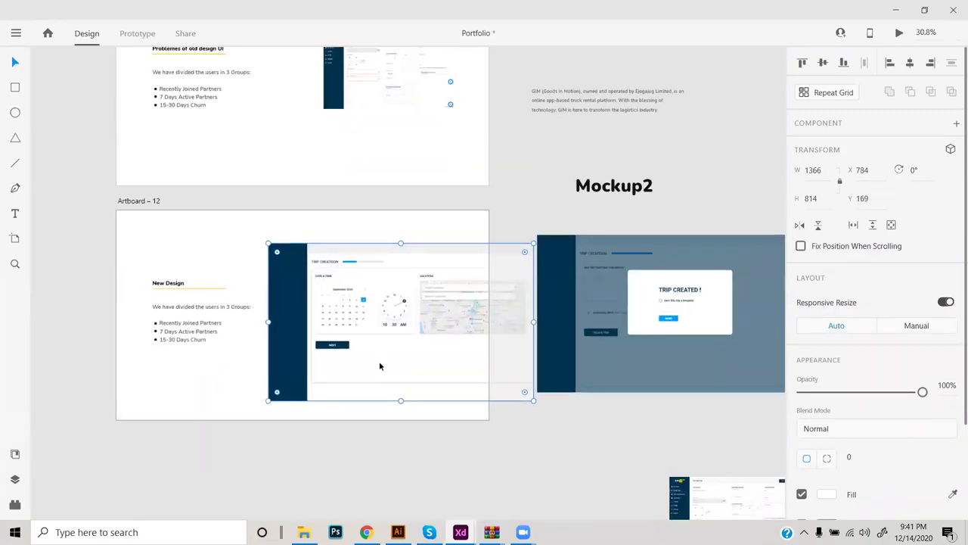
left_click_drag(533, 400, 389, 315)
scroll(389, 306, "down", 1)
left_click_drag(328, 229, 370, 350)
left_click(395, 398)
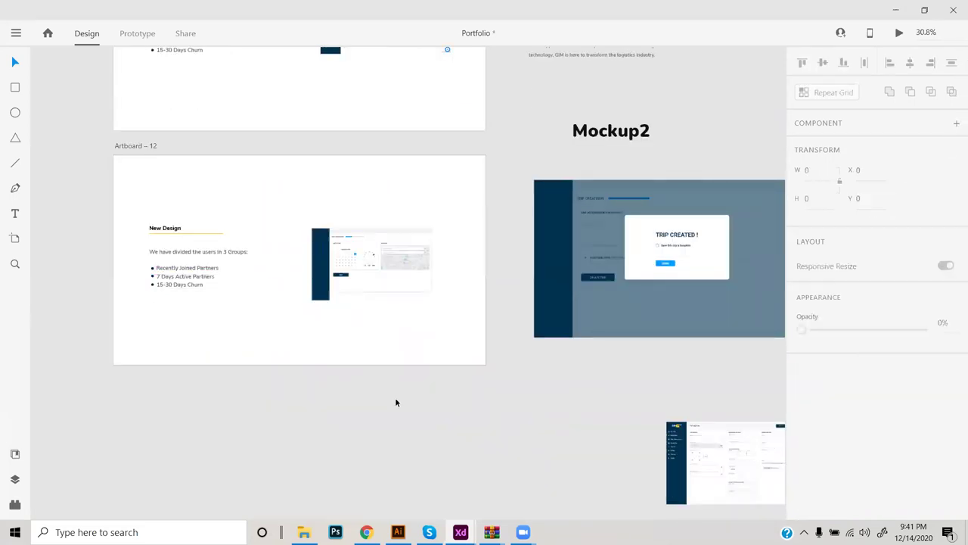
Place the desktop's Artboard – 10 PNG on Artboard – 12, scaled to about 618 × 368 and overlapping the date and location screen.
scroll(370, 289, "down", 1)
scroll(449, 382, "down", 8)
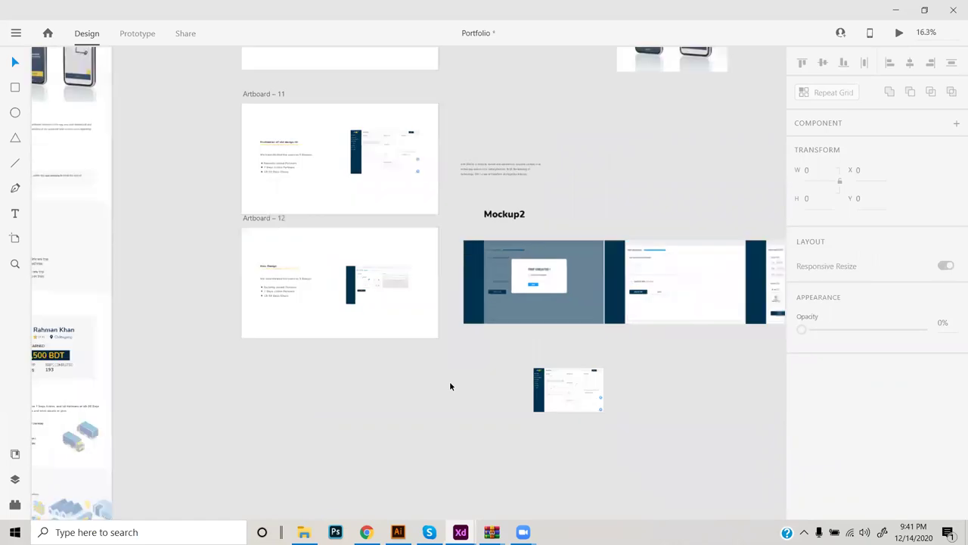
scroll(450, 383, "up", 8)
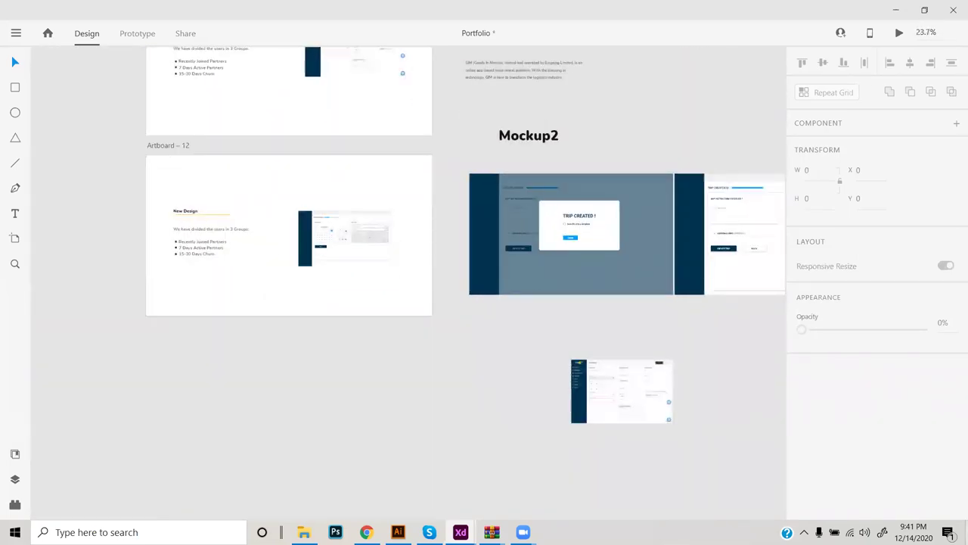
left_click(966, 532)
left_click(817, 214)
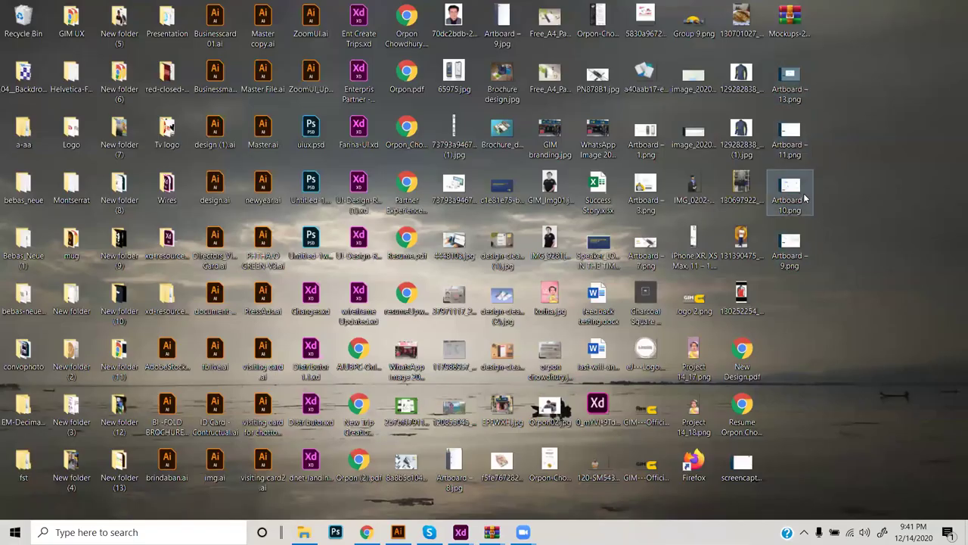
left_click_drag(803, 196, 355, 401)
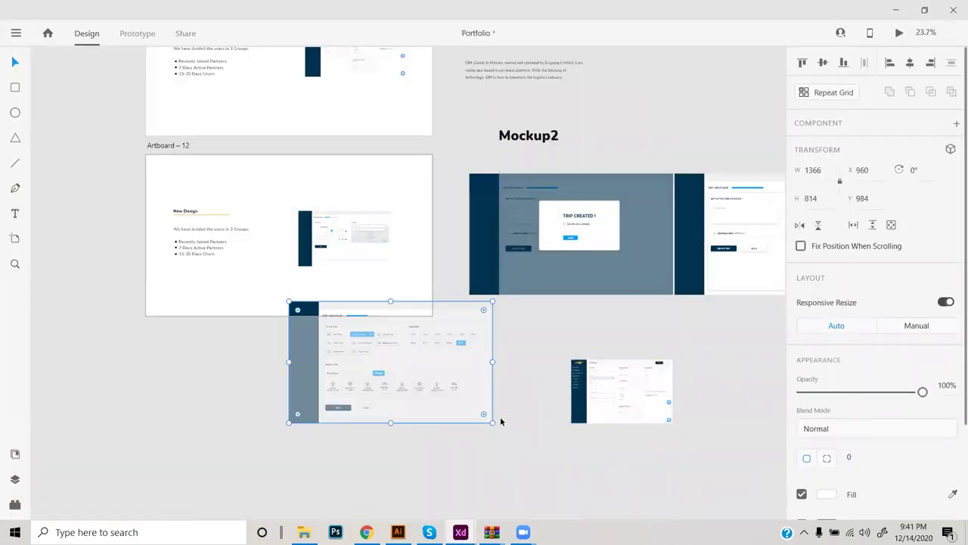
left_click_drag(493, 422, 381, 356)
left_click_drag(324, 310, 334, 186)
left_click_drag(351, 268, 347, 232)
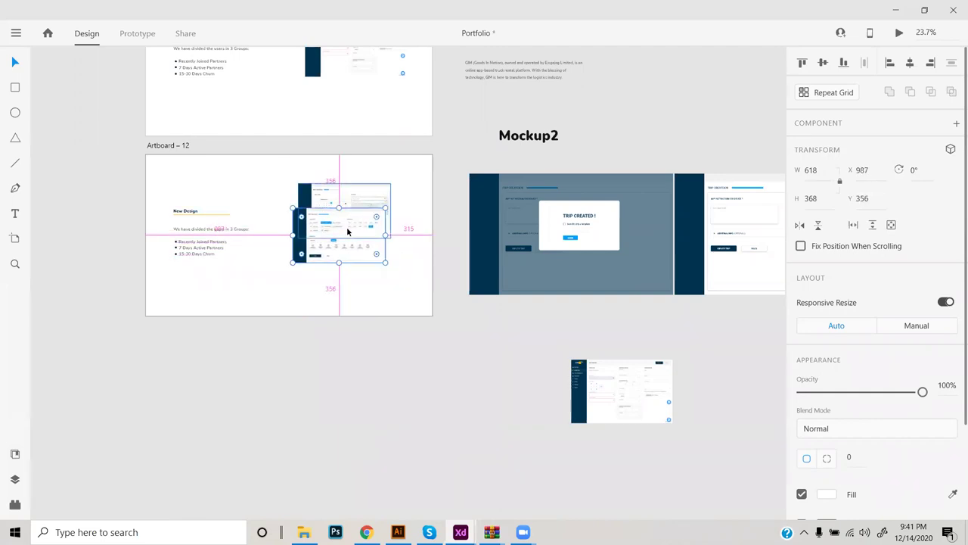
Duplicate the truck type screen twice to form a staggered stack on Artboard – 12 and shift the whole stack slightly upward.
scroll(348, 231, "up", 3)
left_click_drag(340, 273, 386, 345)
left_click_drag(371, 493, 392, 493)
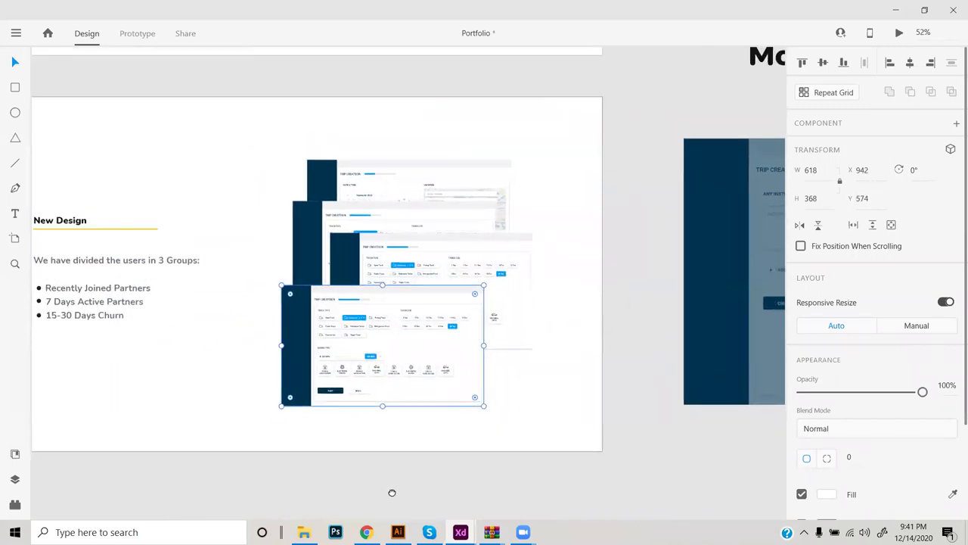
scroll(392, 492, "up", 2)
left_click_drag(271, 211, 449, 512)
left_click_drag(428, 413, 426, 380)
scroll(446, 294, "down", 3)
scroll(463, 333, "up", 2)
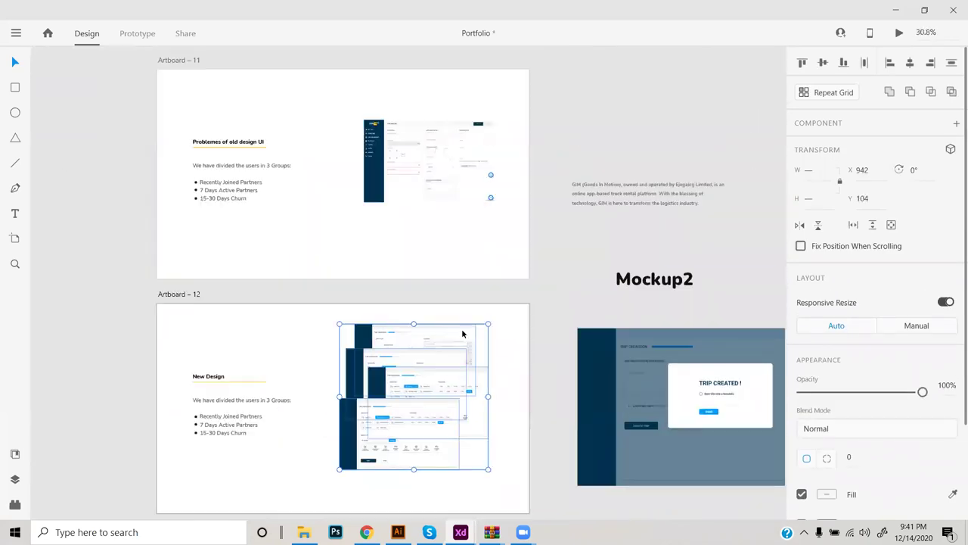
Copy the Mockup2 label below the old design screenshot on Artboard – 11 and below the screen stack on Artboard – 12.
left_click_drag(649, 283, 427, 234)
left_click_drag(426, 235, 421, 496)
scroll(431, 394, "down", 3)
scroll(447, 322, "down", 3)
scroll(446, 322, "up", 3)
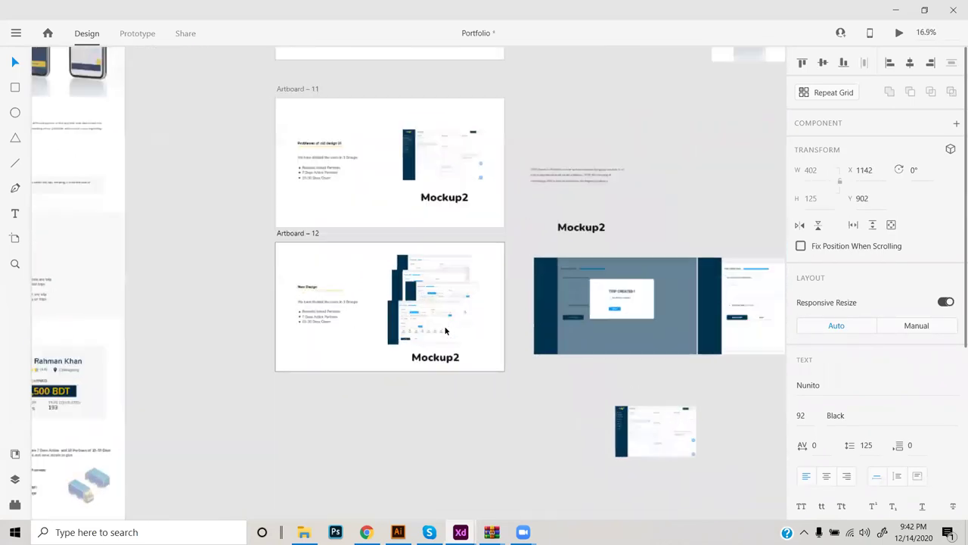
Change the label below the screen stack on Artboard – 12 to "Mockup3".
double_click(466, 378)
left_click_drag(459, 378, 471, 380)
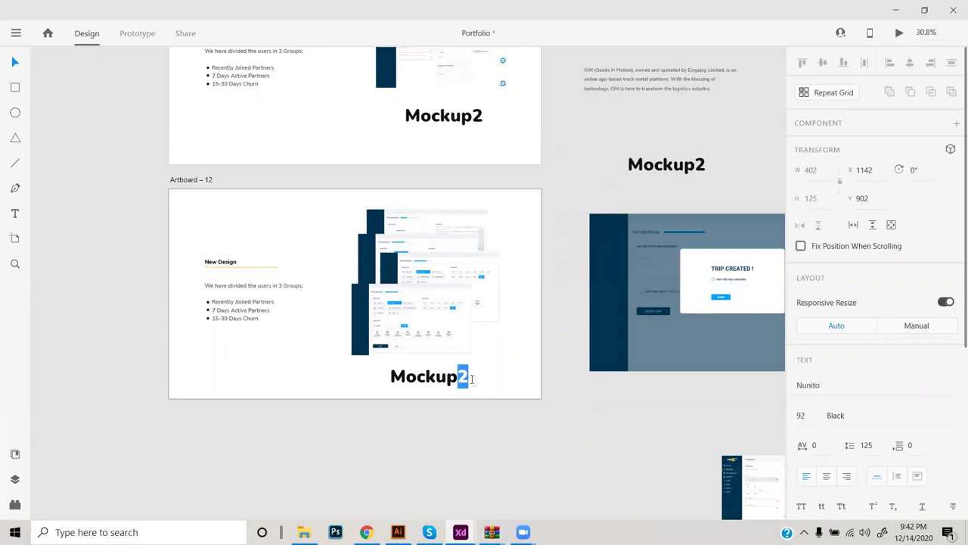
type("3")
key("Escape")
scroll(383, 304, "down", 1)
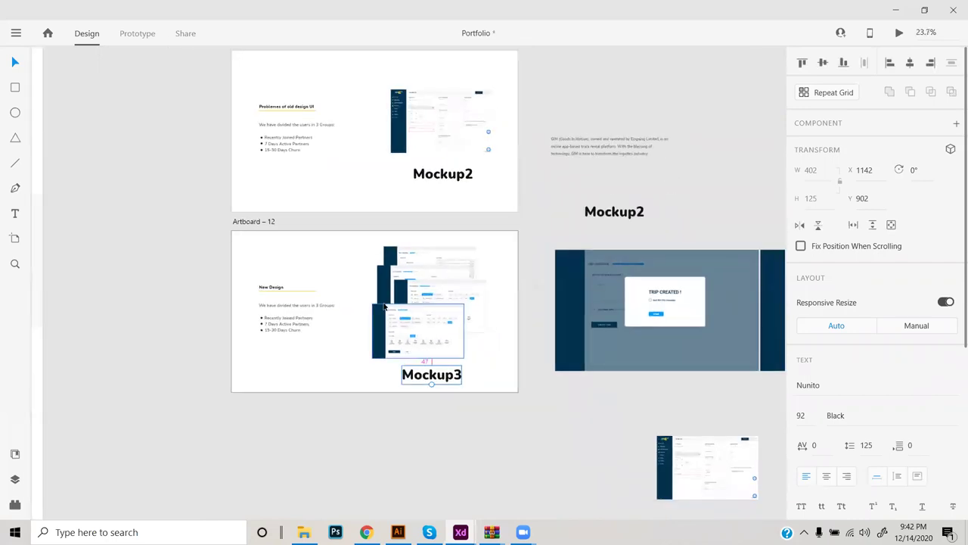
Shorten the yellow underline beneath the New Design heading to about 169 wide, matching the heading's length.
scroll(383, 304, "up", 3)
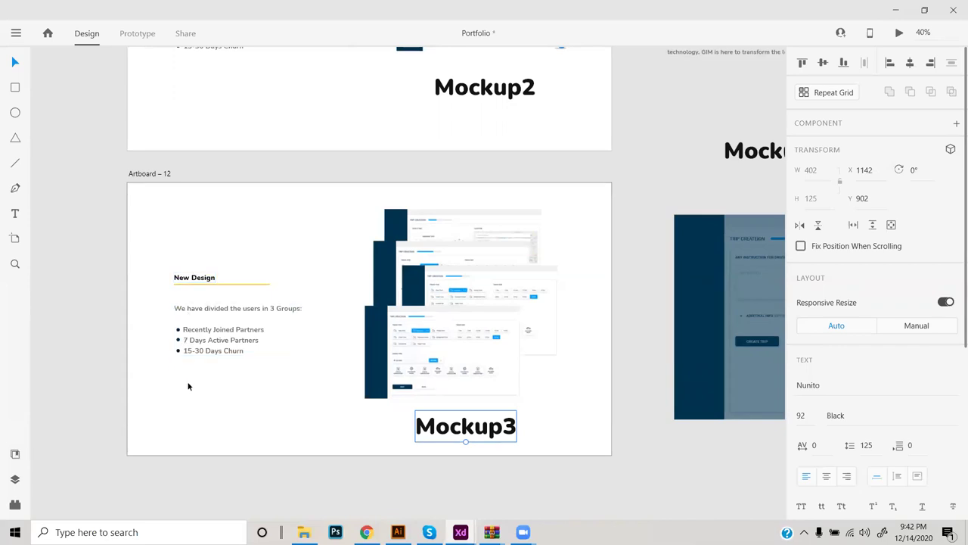
left_click(210, 286)
scroll(209, 289, "up", 3)
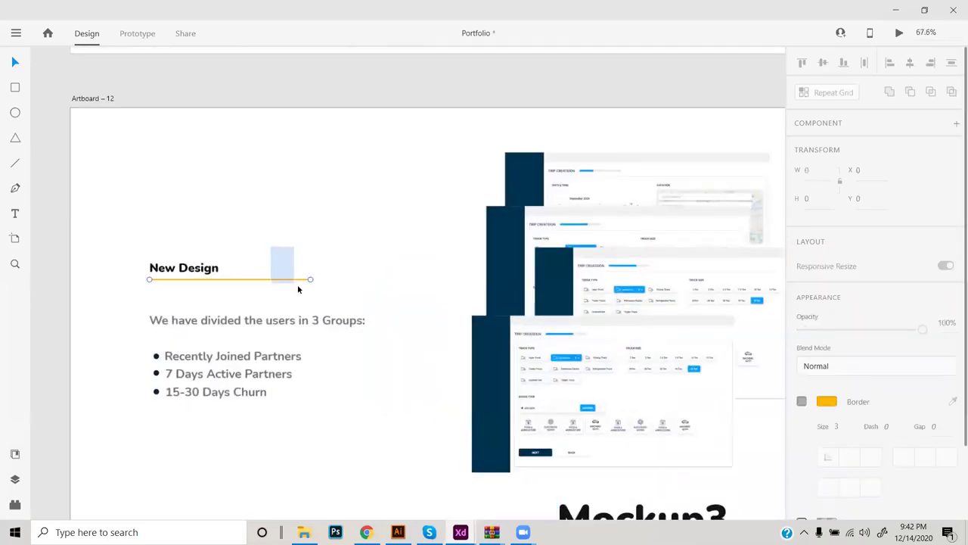
left_click_drag(310, 280, 233, 280)
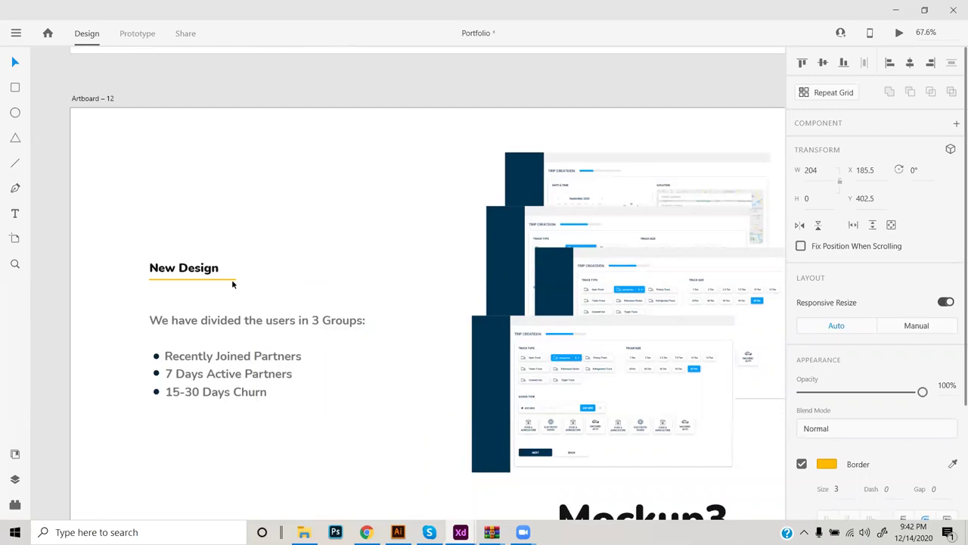
scroll(235, 322, "down", 2)
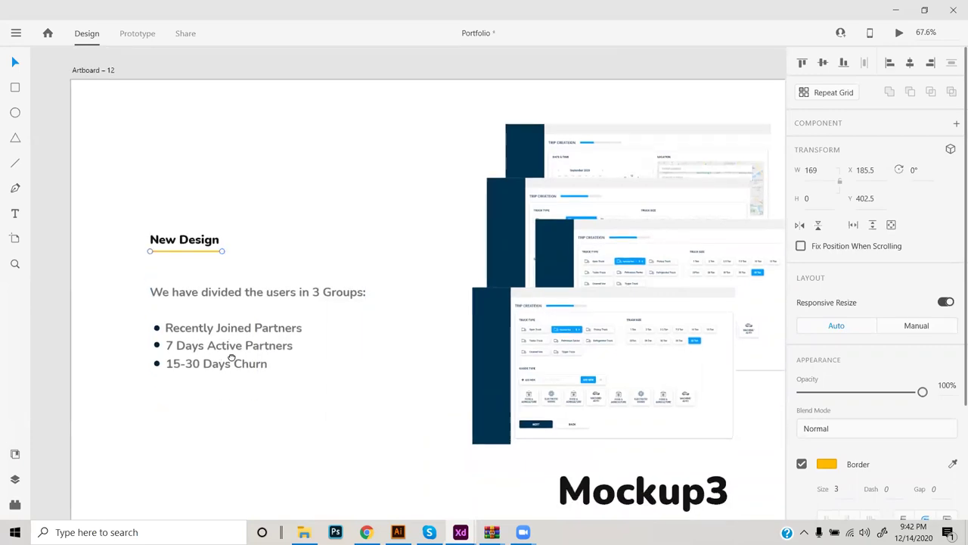
Duplicate the "We have divided the users in 3 Groups:" text block directly below the original on Artboard – 12.
left_click(239, 321)
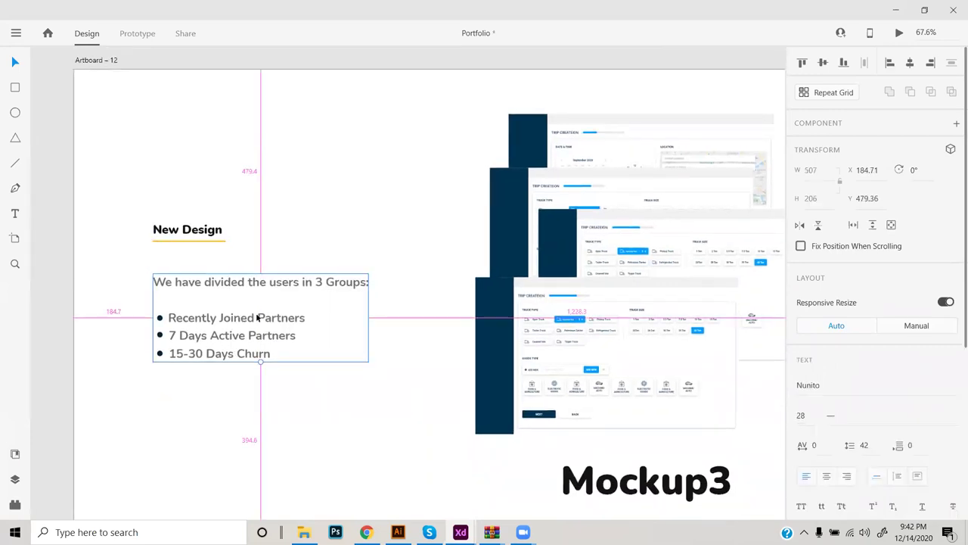
left_click_drag(257, 319, 253, 419)
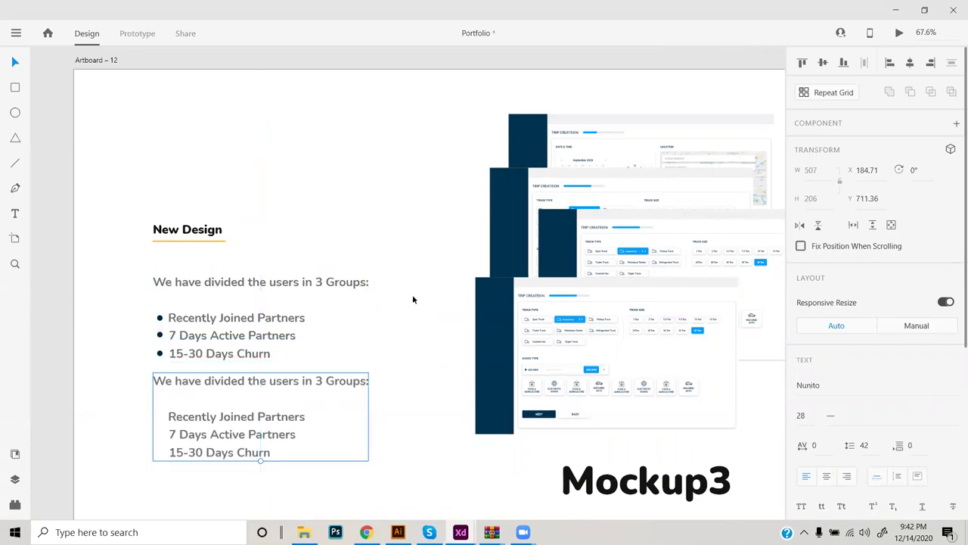
left_click(412, 295)
Move the New Design heading, its underline and both text blocks up together to about Y 231.
scroll(413, 299, "down", 3)
scroll(406, 305, "down", 1)
left_click_drag(229, 209, 332, 404)
left_click_drag(302, 353, 305, 321)
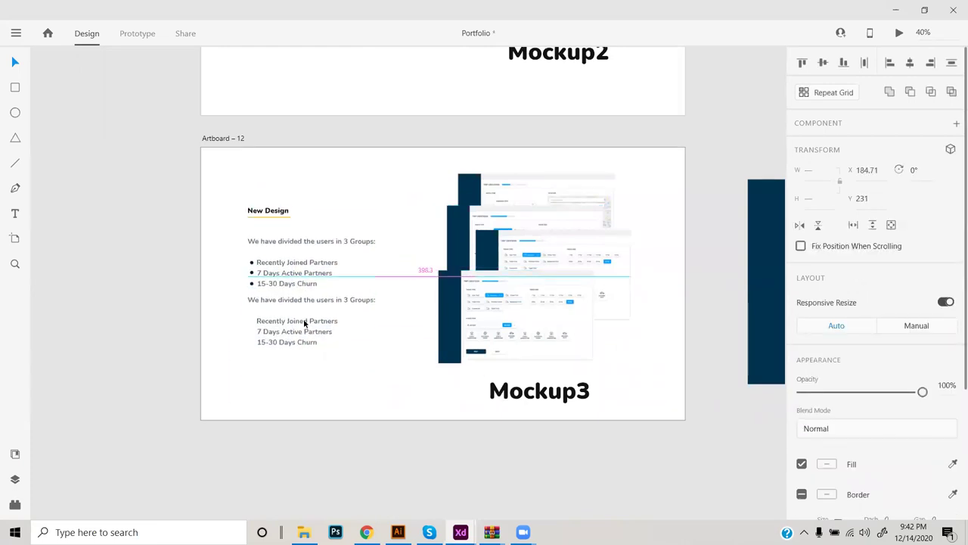
left_click(268, 406)
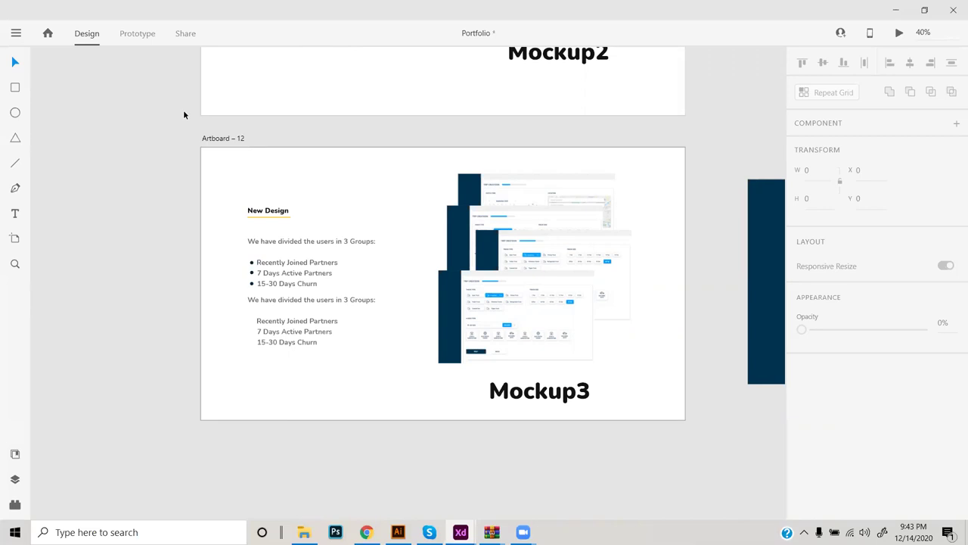
Rearrange the stacked mockup on Artboard – 12 into a side-by-side row of three smaller truck type screens.
scroll(273, 221, "down", 4)
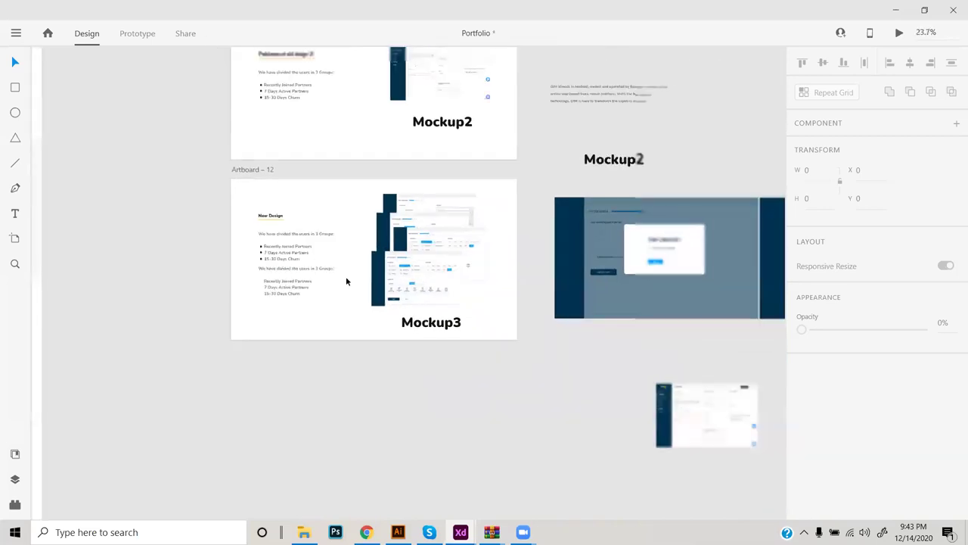
scroll(339, 323, "up", 3)
left_click(336, 310)
left_click_drag(337, 310, 425, 312)
left_click(360, 322, "shift")
left_click(416, 341)
left_click(424, 277, "shift")
left_click(427, 253, "shift")
left_click_drag(428, 253, 733, 317)
scroll(350, 346, "up", 4)
left_click_drag(420, 323, 406, 319)
Add a "30%" text label beneath the first of the three truck type screens on Artboard – 12.
left_click(289, 373)
key("t")
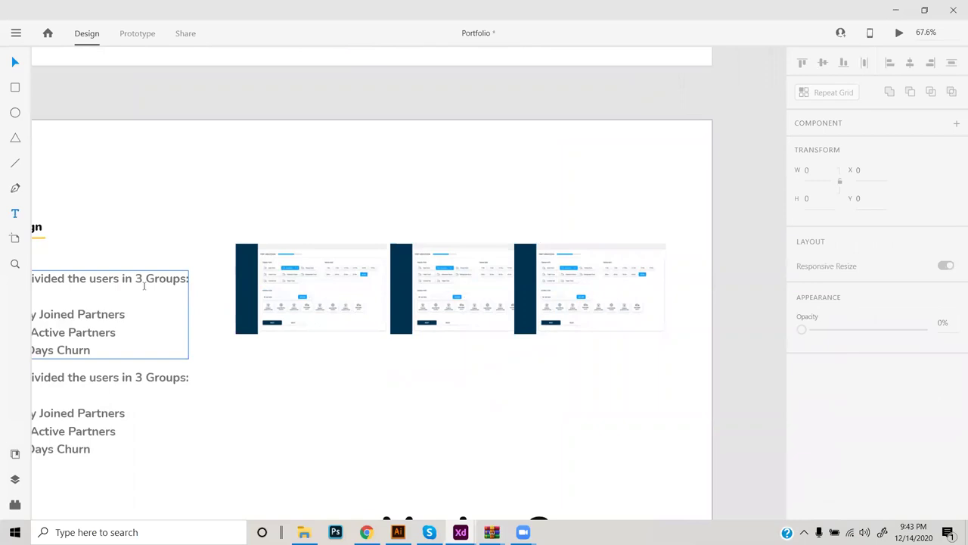
left_click(314, 353)
type("30")
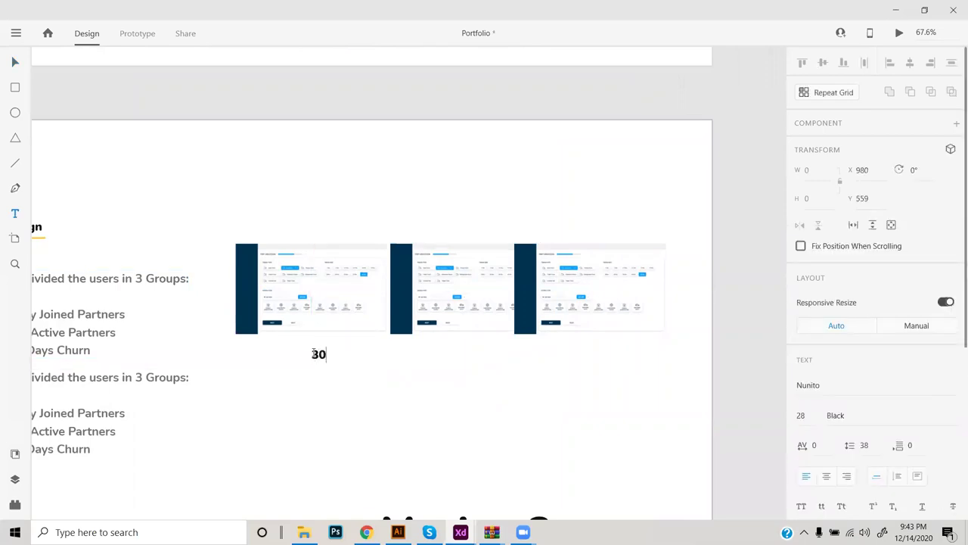
type("%")
left_click(14, 64)
Duplicate the percentage label beneath the second screen and change its text to "20%".
left_click_drag(333, 359, 462, 358)
double_click(462, 359)
type("1")
type("20&")
key("BackSpace")
type("%")
key("Escape")
Duplicate the percentage label beneath the third screen and change its text to "50%".
left_click_drag(463, 354, 589, 356)
double_click(588, 353)
type("50%")
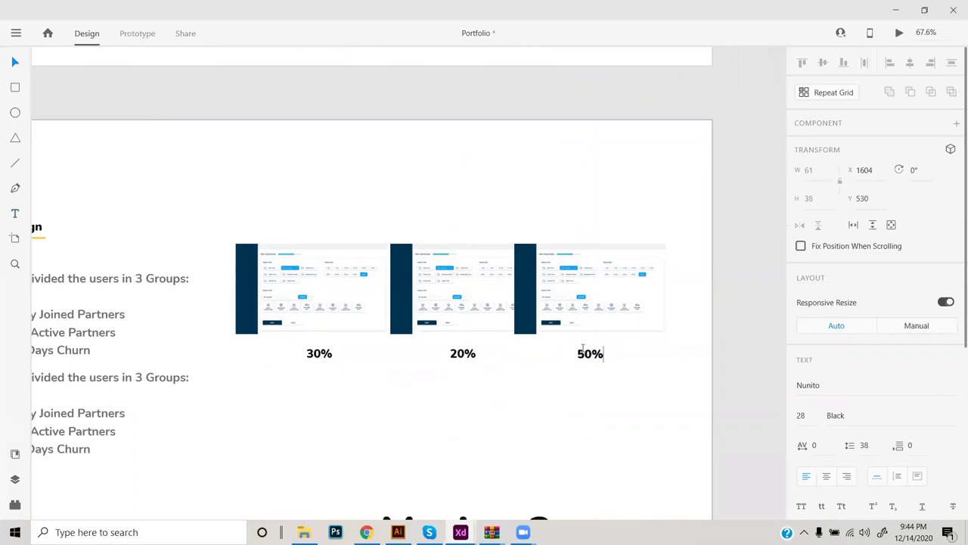
key("Escape")
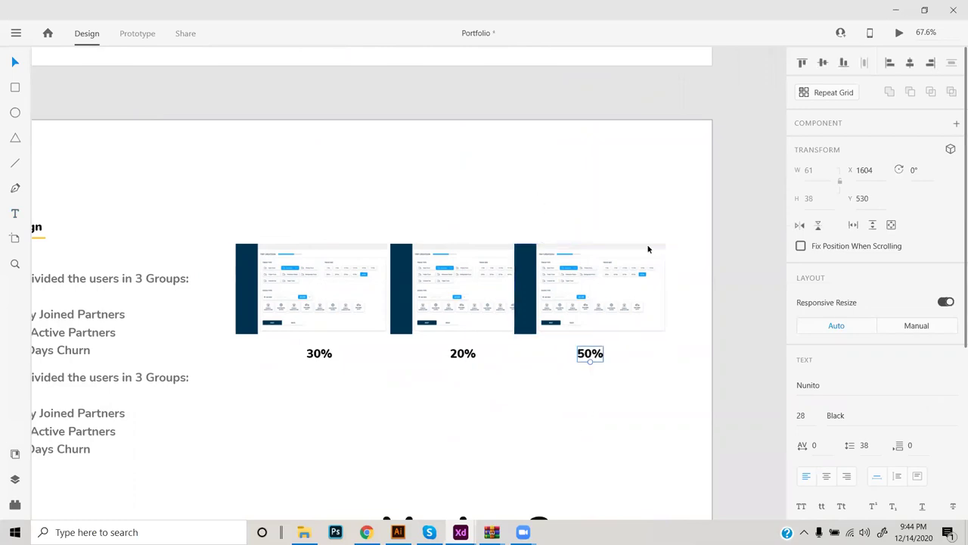
scroll(638, 254, "down", 3)
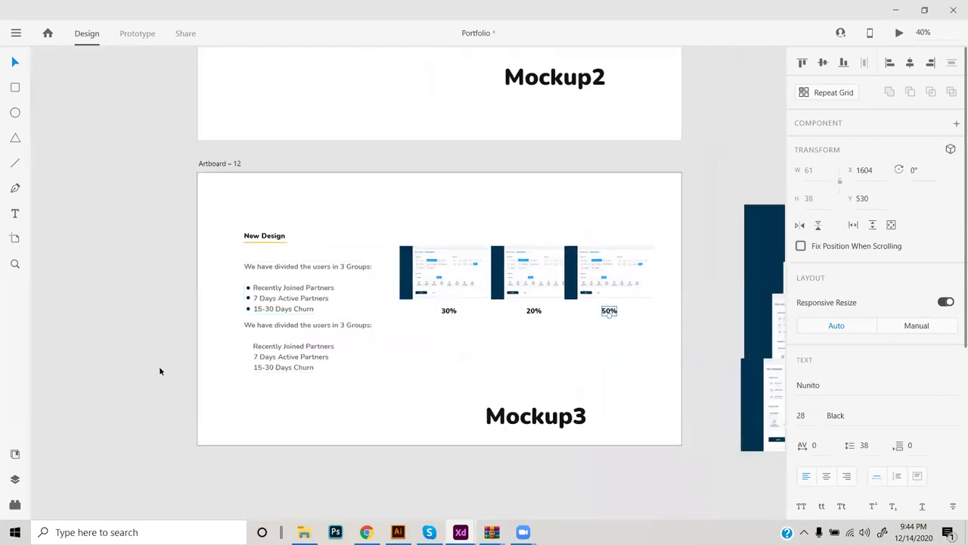
left_click(266, 419)
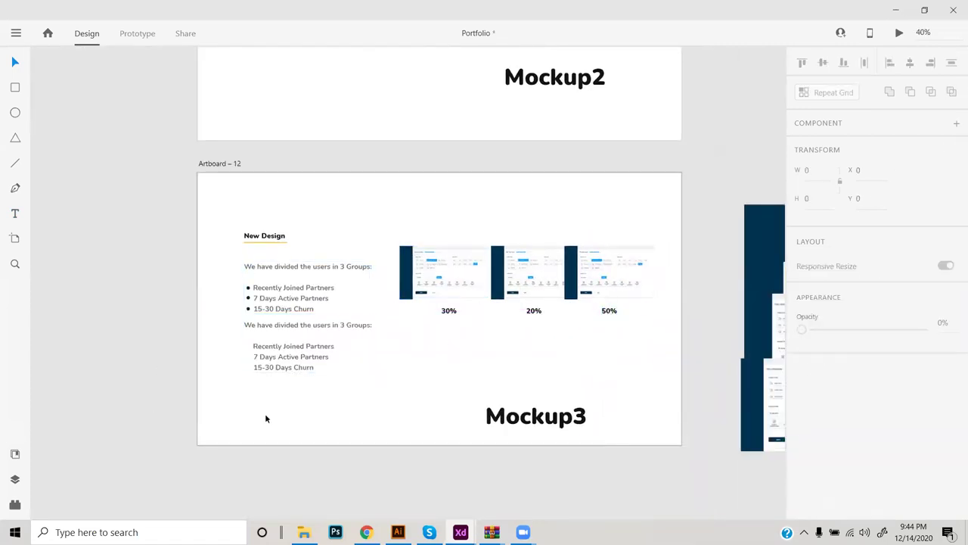
scroll(305, 374, "down", 5, "ctrl")
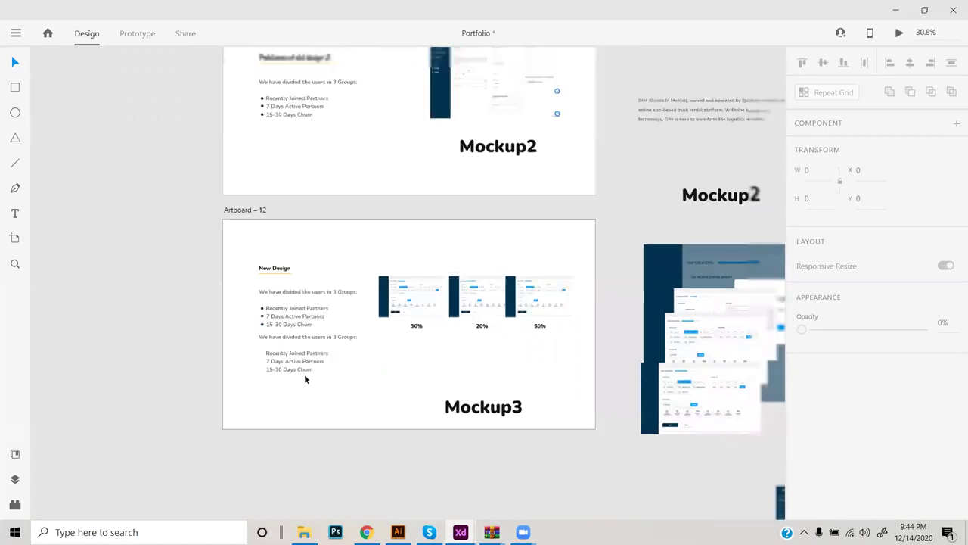
Delete the four redesign artboards, along with the loose Mockup2 screens, REDESIGN notes and reference images beside them.
left_click_drag(373, 177, 367, 273)
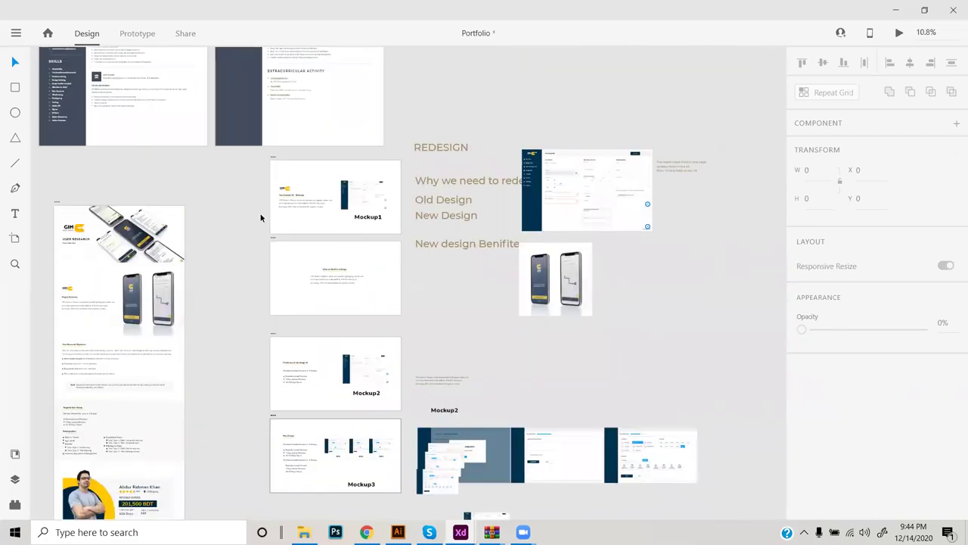
left_click_drag(426, 393, 429, 360)
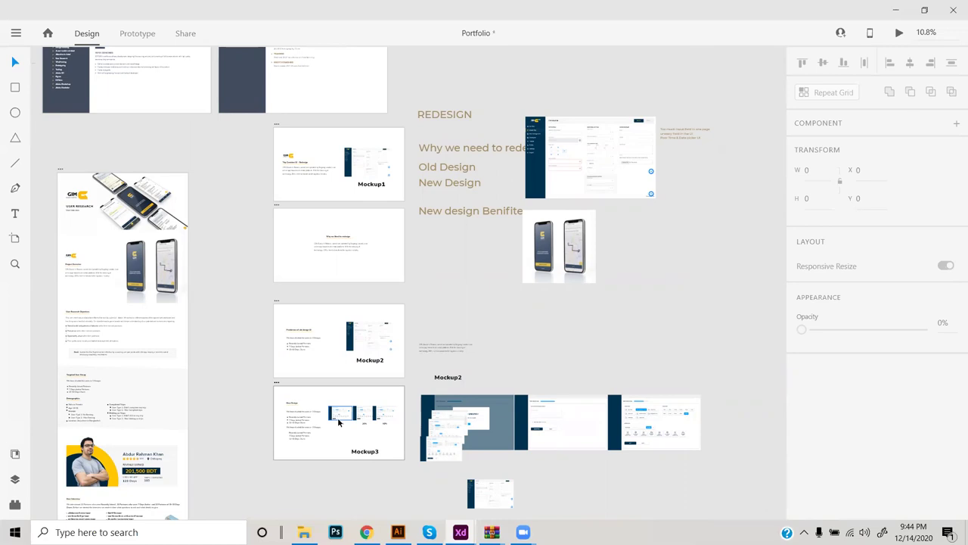
scroll(334, 303, "up", 4)
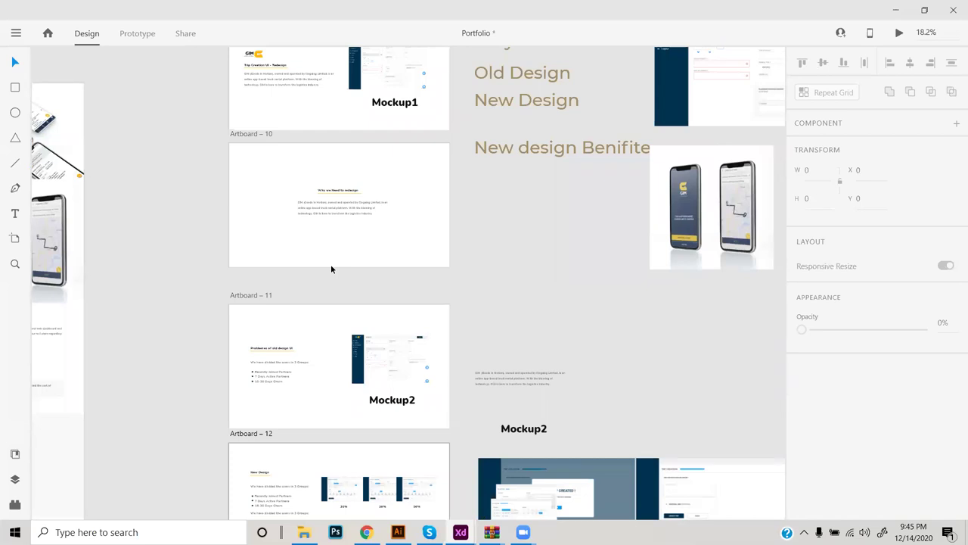
scroll(493, 261, "down", 1)
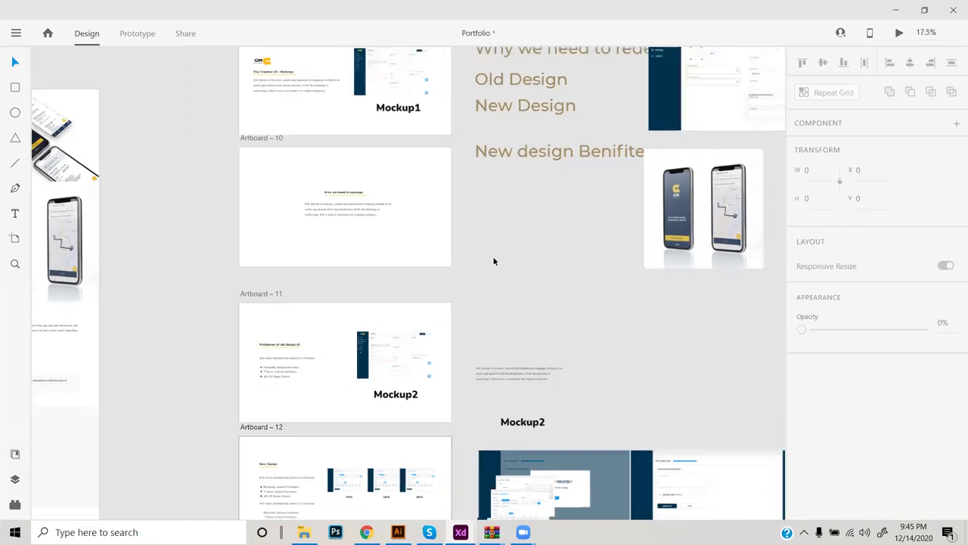
scroll(529, 276, "down", 10)
scroll(480, 281, "up", 5)
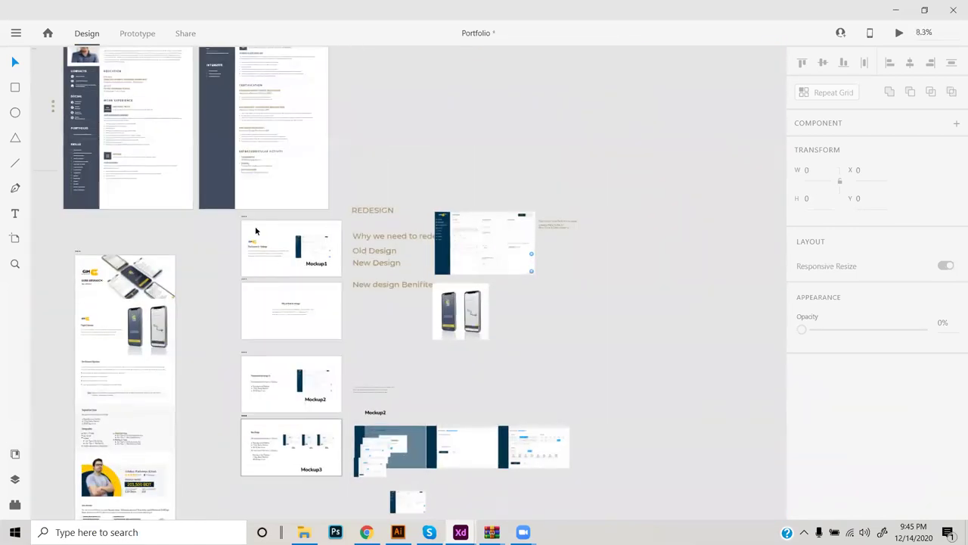
left_click_drag(234, 215, 621, 459)
key("Delete")
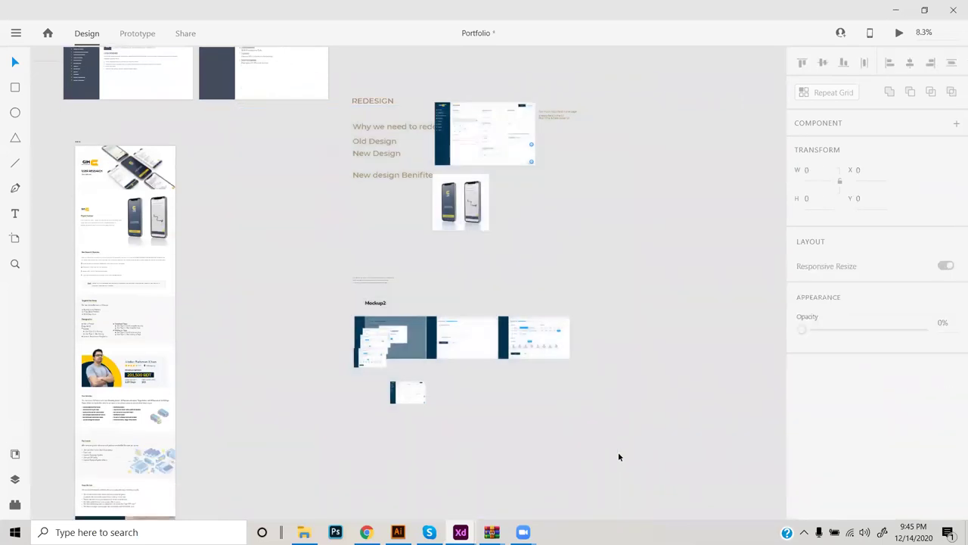
key("ctrl+z")
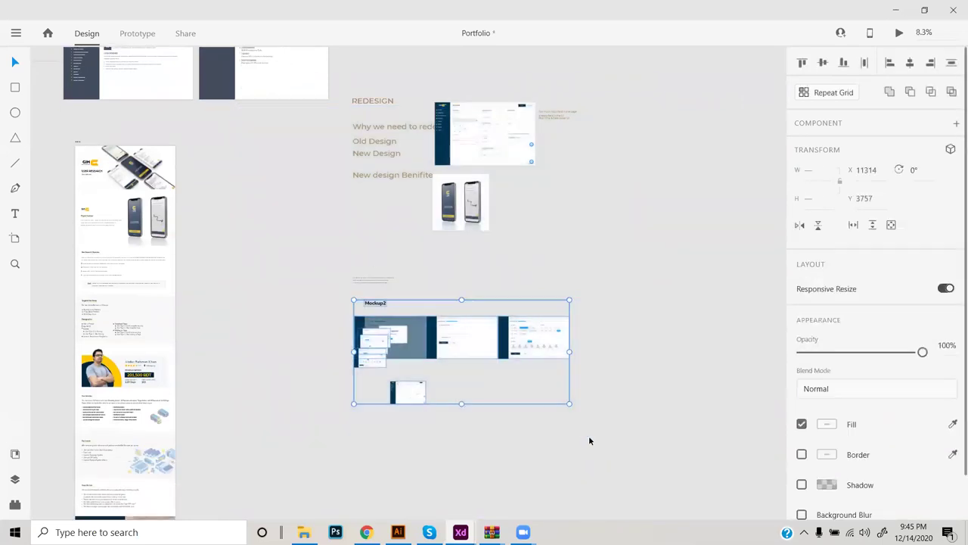
key("Delete")
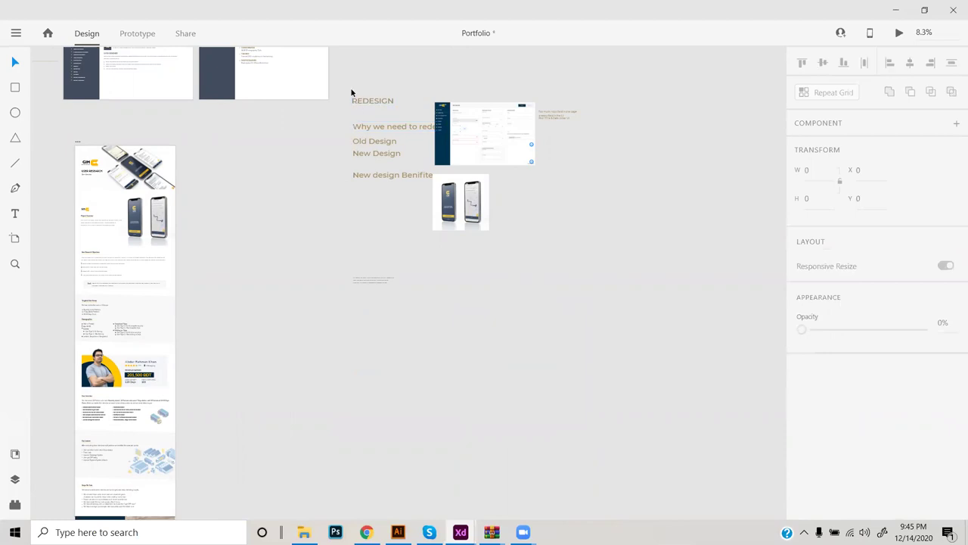
left_click_drag(353, 91, 588, 367)
key("Delete")
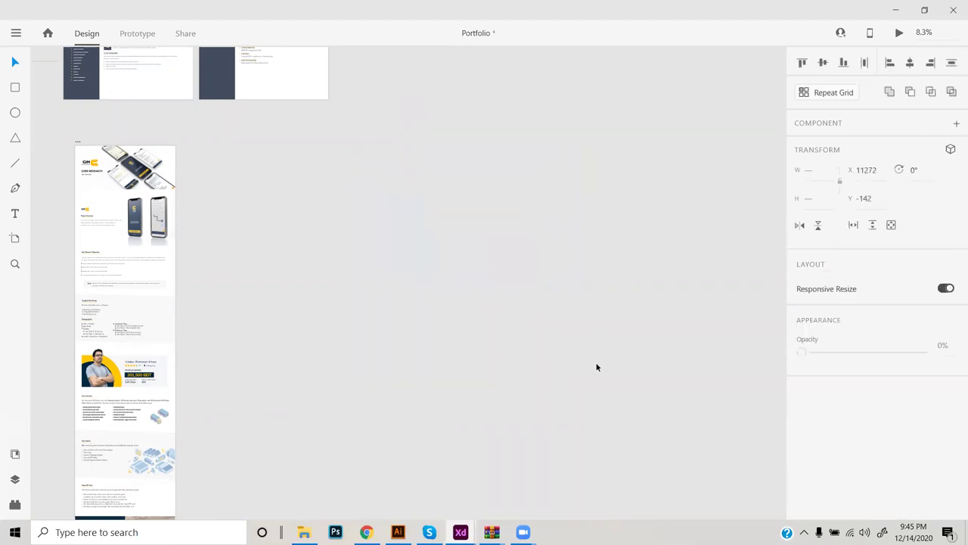
Examine the reference persona sheet and the persona card with demographics on Artboard – 3.
scroll(257, 167, "up", 3)
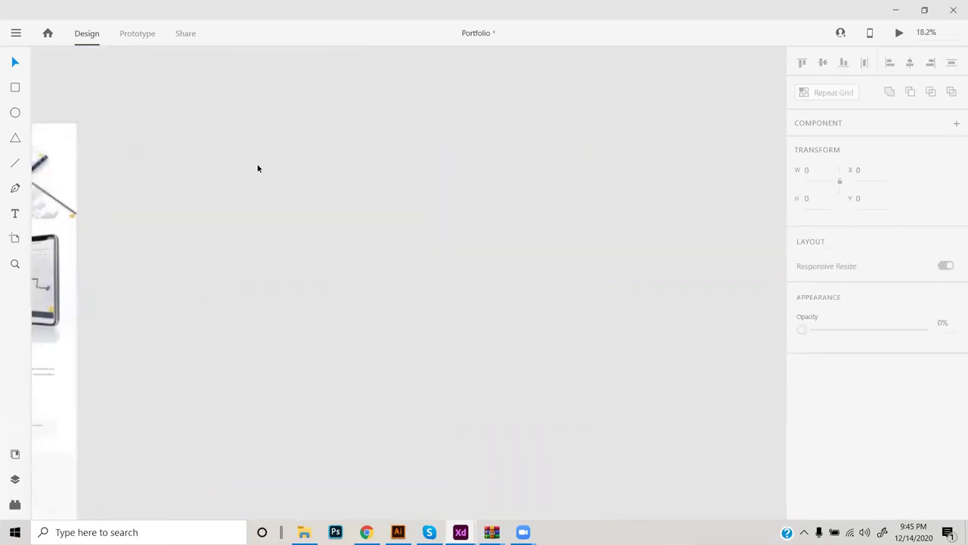
left_click_drag(319, 192, 400, 197)
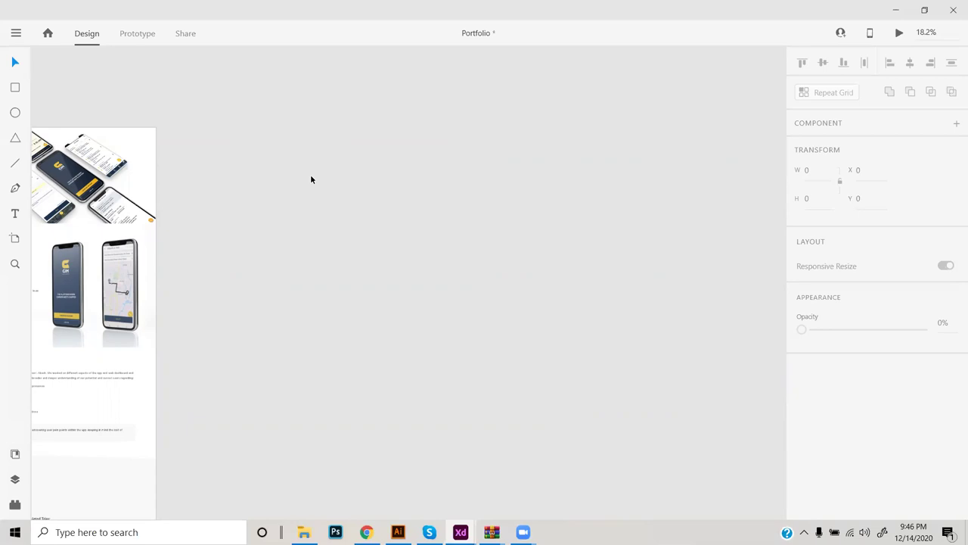
scroll(346, 208, "down", 5)
left_click_drag(313, 358, 460, 262)
scroll(438, 266, "up", 5)
left_click_drag(307, 309, 329, 269)
left_click_drag(270, 267, 346, 341)
scroll(345, 341, "up", 2)
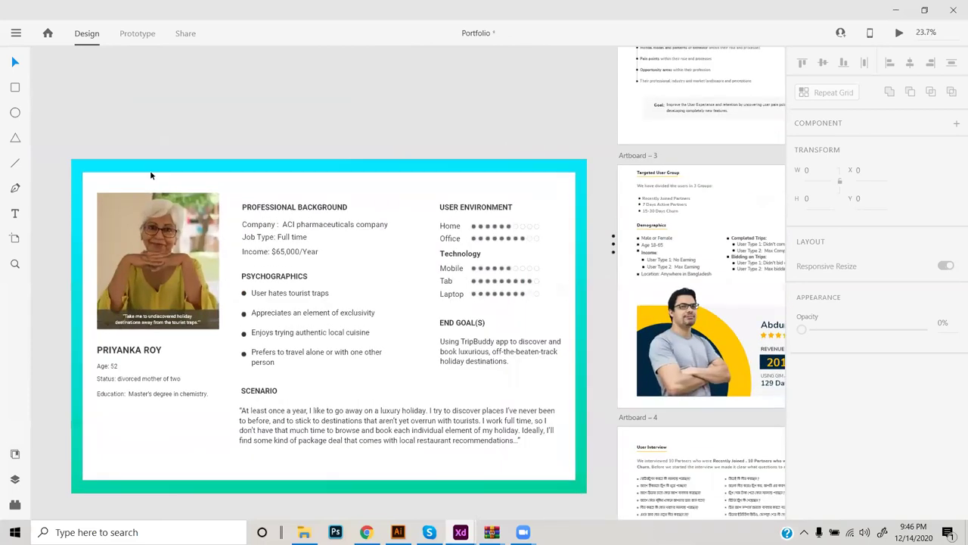
scroll(333, 340, "up", 2)
scroll(334, 340, "right", 3)
scroll(407, 276, "up", 4)
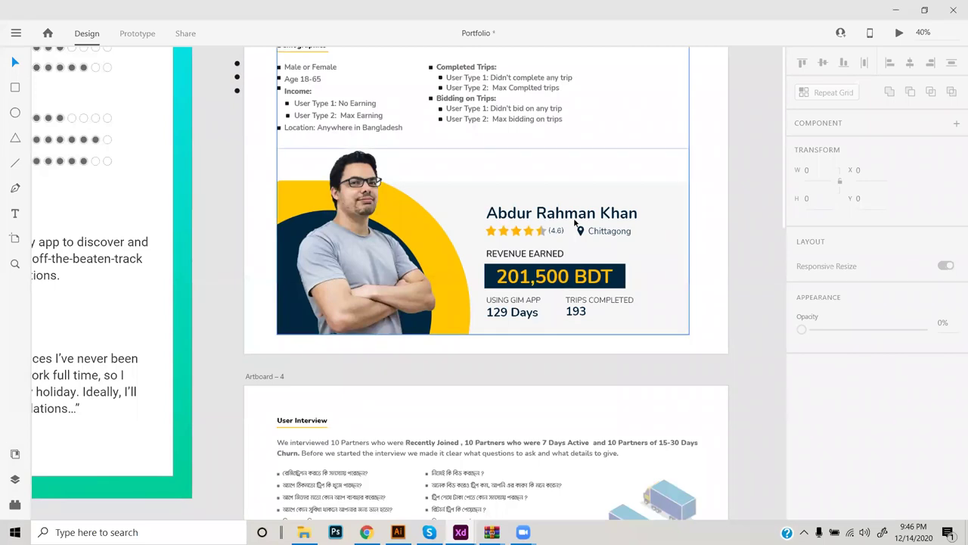
left_click(480, 206)
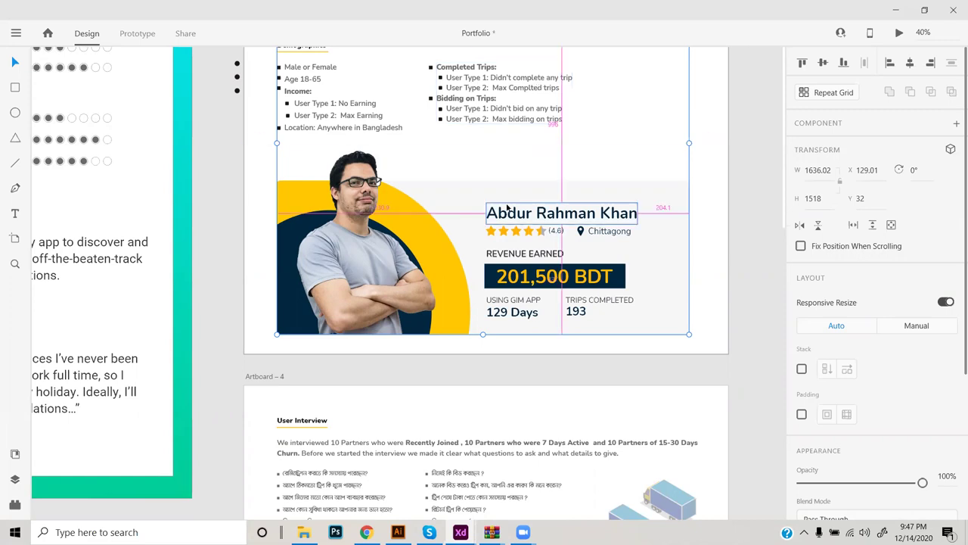
scroll(507, 208, "down", 5)
left_click_drag(625, 202, 409, 353)
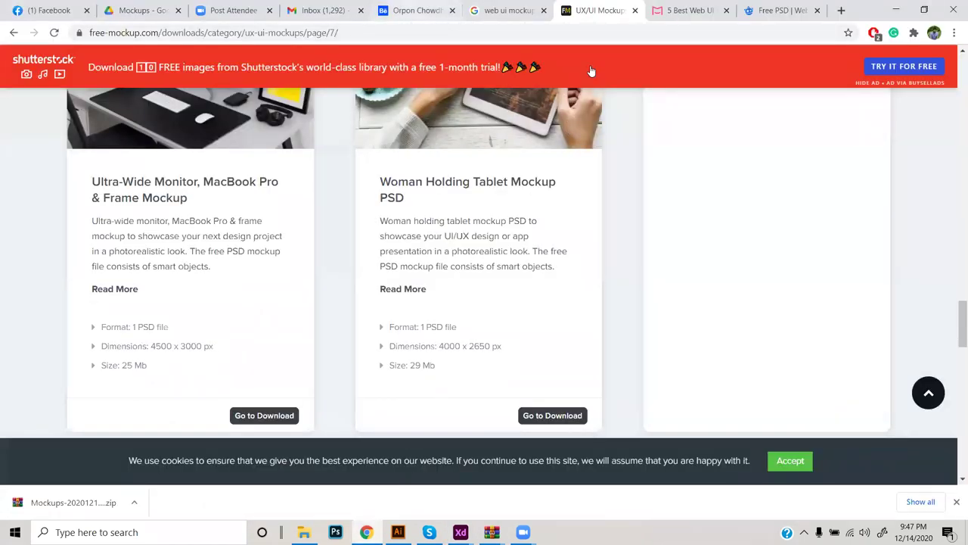
Switch to Chrome and search Behance for "competitor analysis ux".
left_click(416, 10)
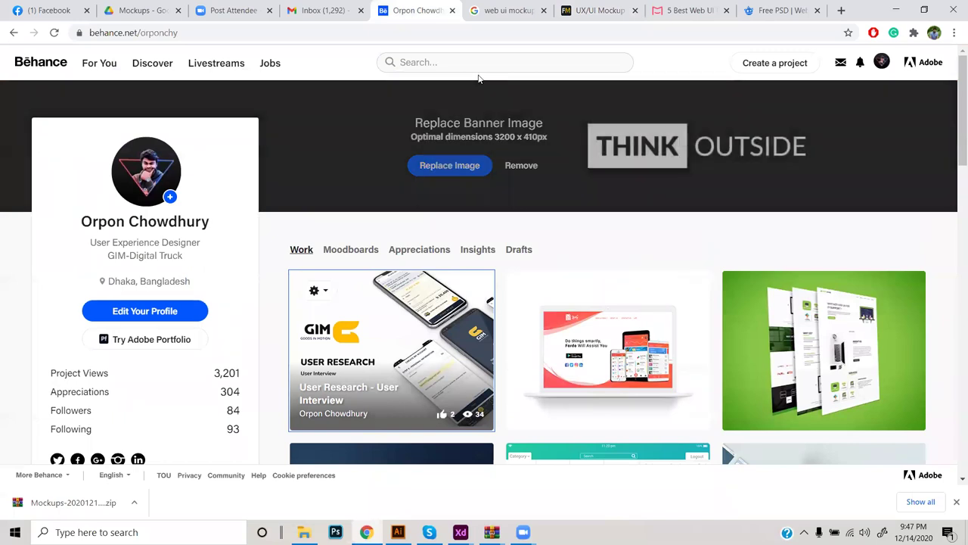
left_click(441, 65)
type("comitior a")
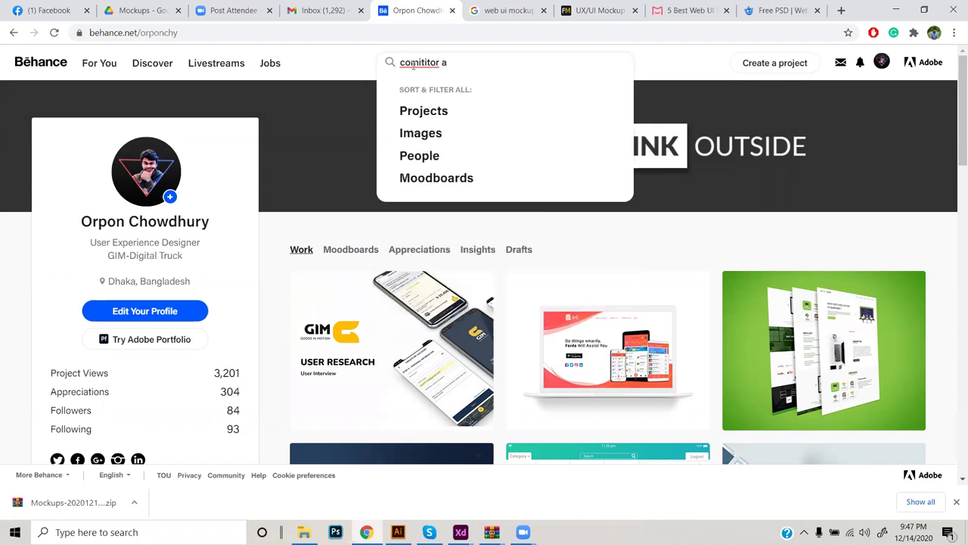
right_click(417, 64)
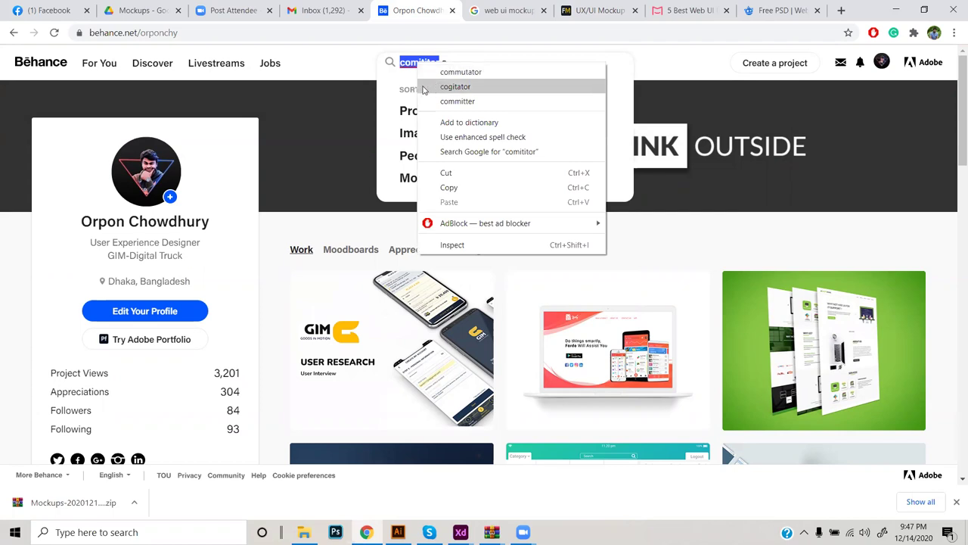
left_click(430, 63)
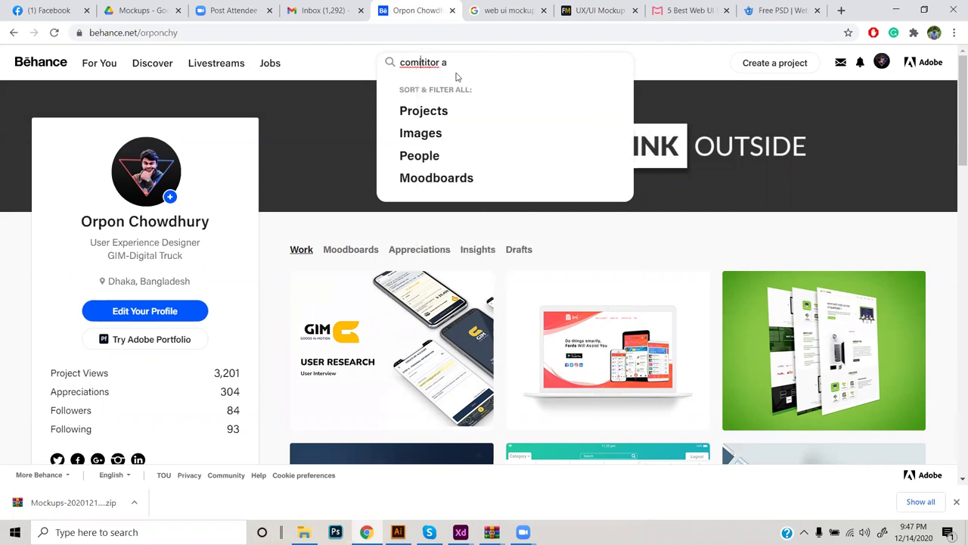
type("p")
right_click(437, 67)
left_click(473, 74)
left_click(530, 118)
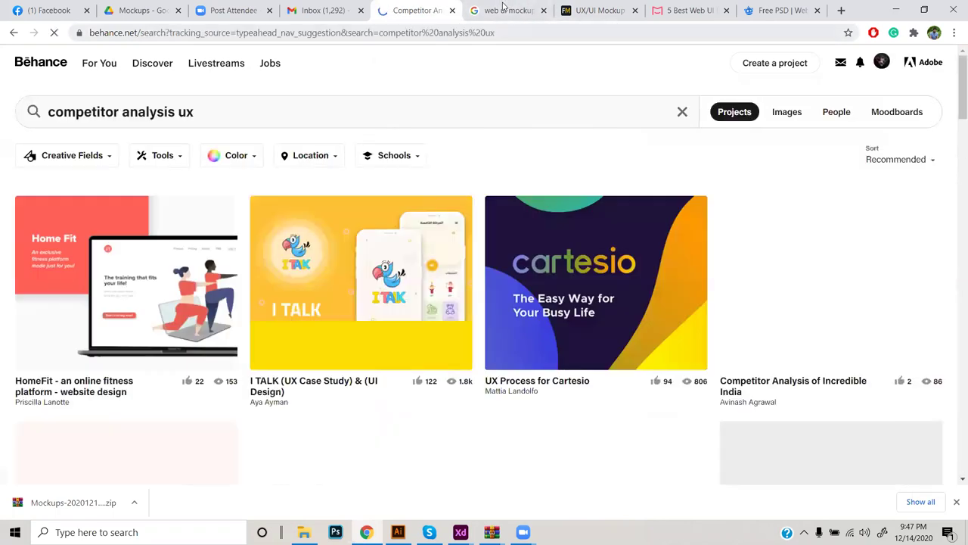
Open the HomeFit, I TALK and UX Process for Cartesio projects in separate tabs and bring up HomeFit.
middle_click(120, 389)
middle_click(335, 381)
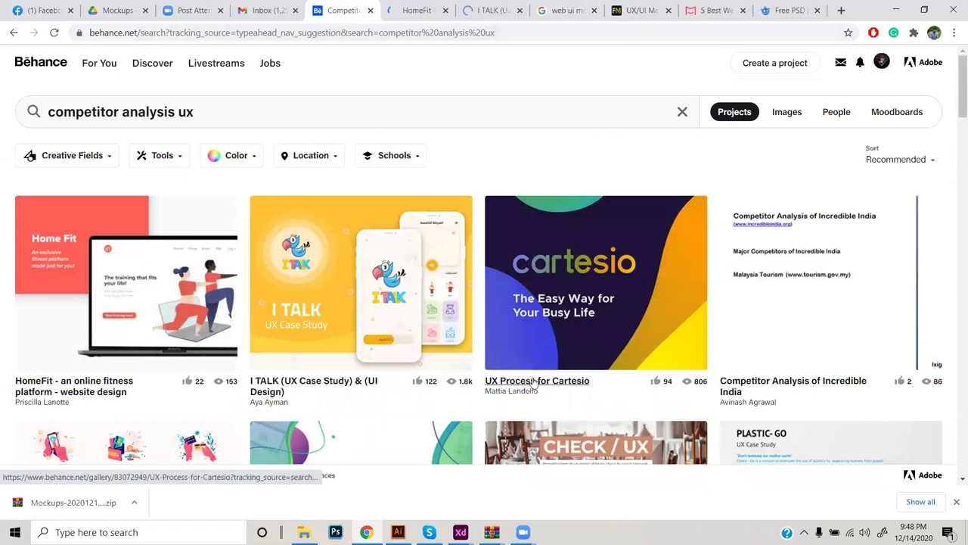
middle_click(537, 381)
left_click(378, 9)
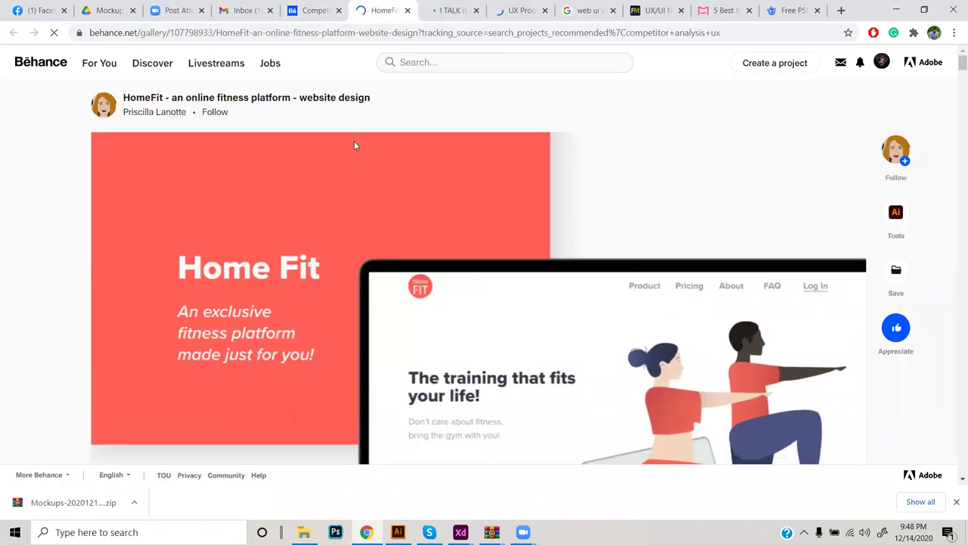
Read through the HomeFit project from its challenge and features to the Project Roadmap and Competitor Analysis sections.
scroll(320, 287, "down", 2)
scroll(320, 288, "down", 10)
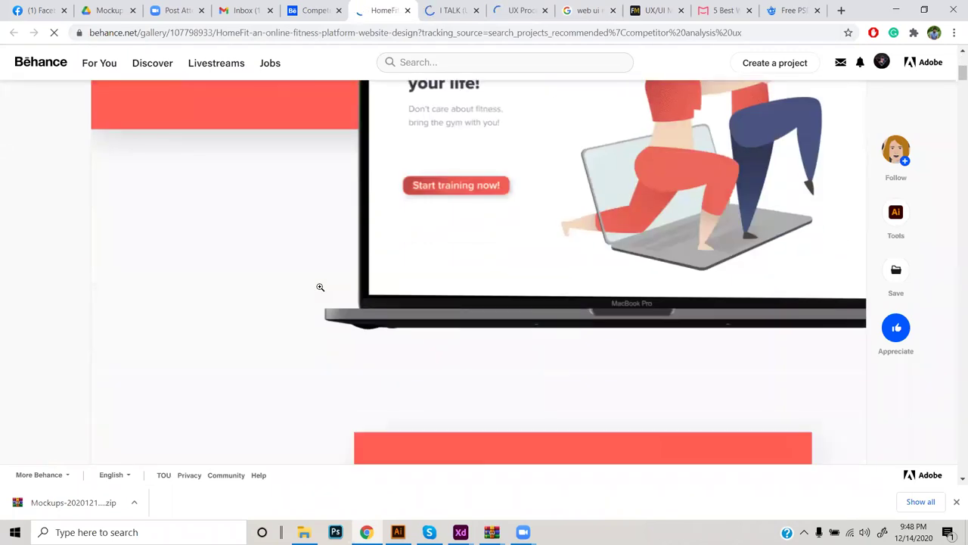
scroll(318, 280, "down", 1)
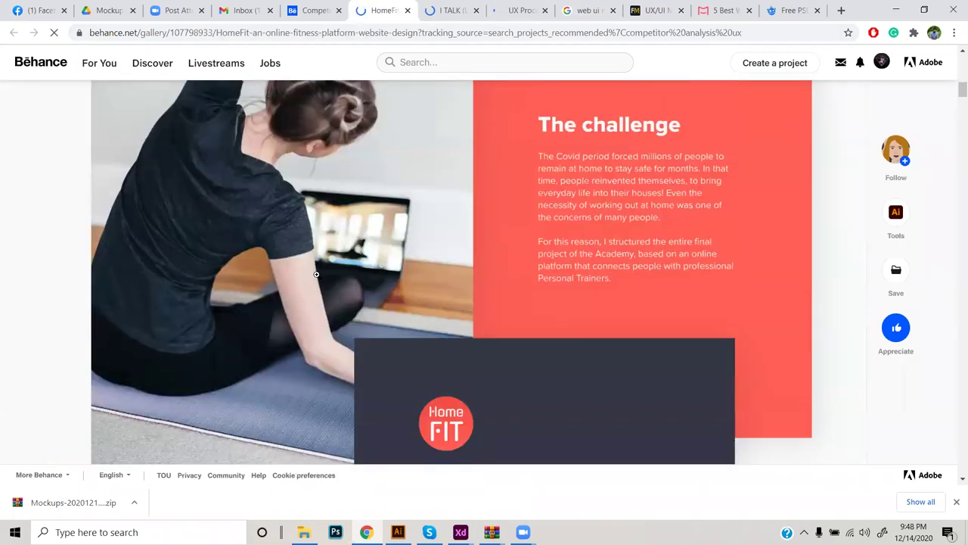
scroll(394, 229, "up", 2)
scroll(392, 236, "down", 3)
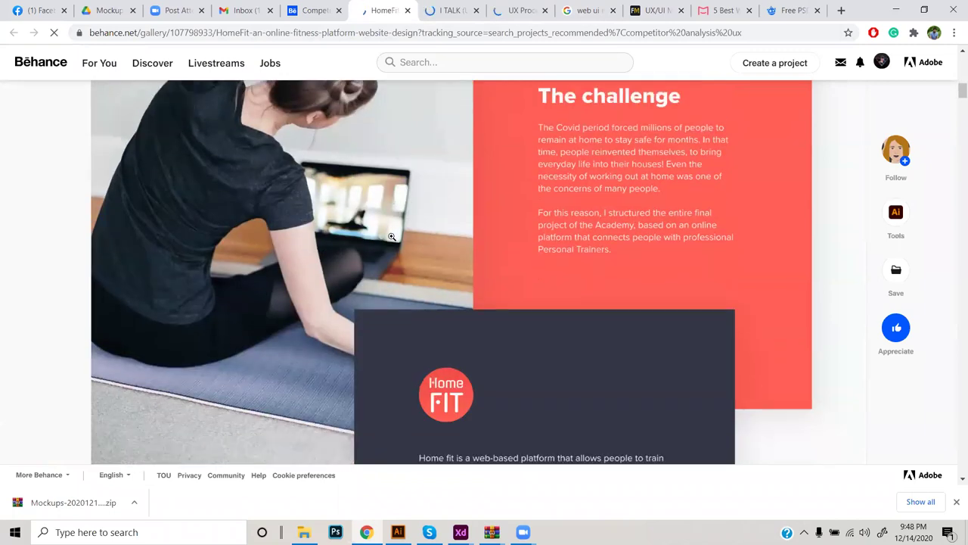
scroll(392, 237, "down", 5)
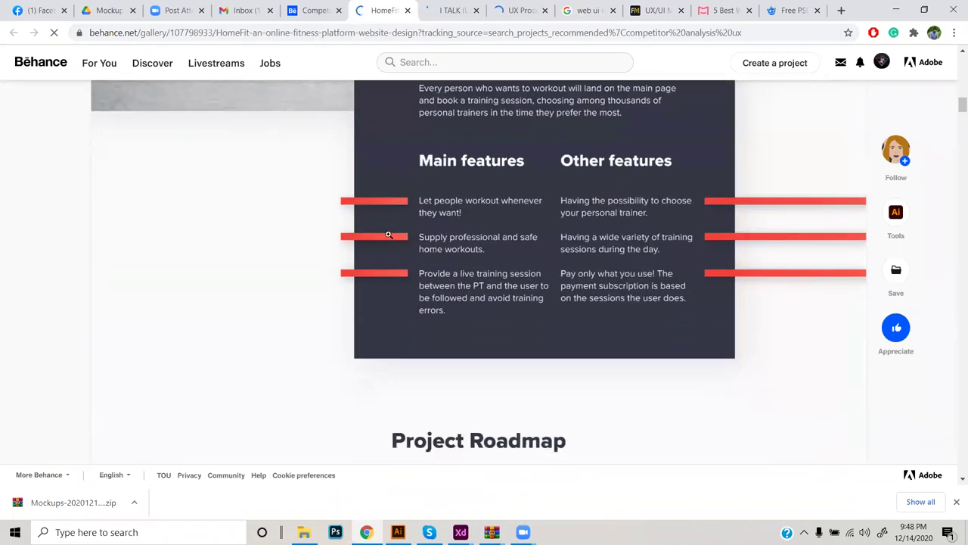
scroll(388, 235, "down", 4)
scroll(270, 256, "down", 1)
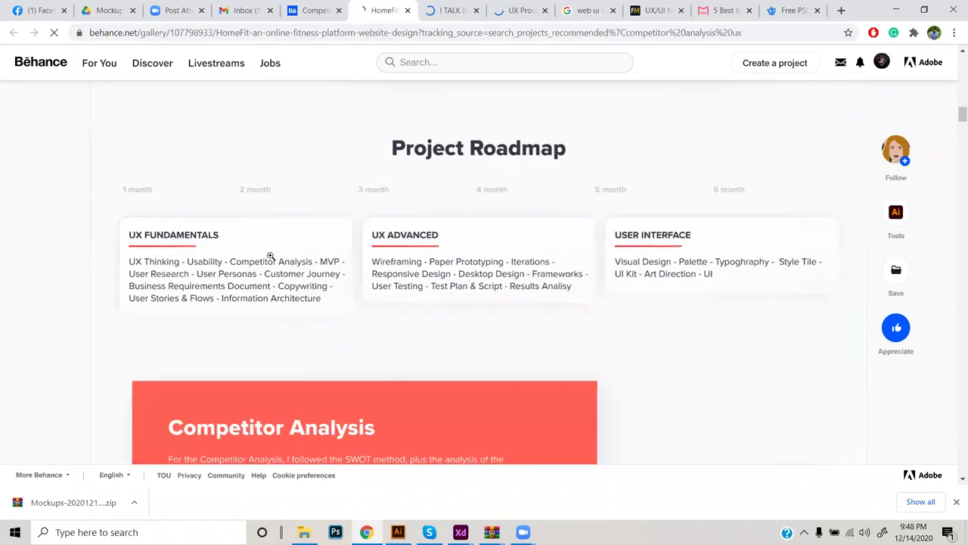
scroll(270, 256, "down", 3)
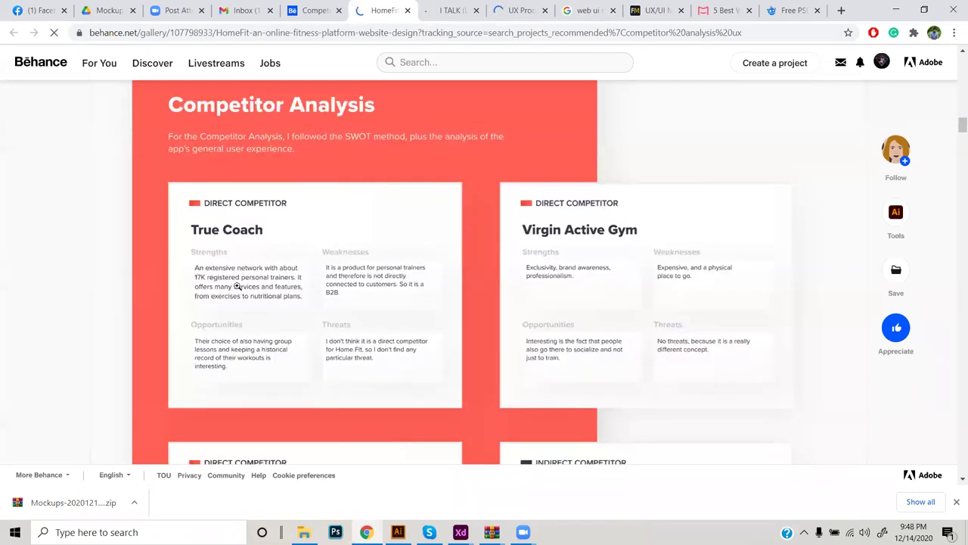
Review HomeFit's direct and indirect competitor SWOT cards, and skim the I TALK case study from its cover through the persona section.
scroll(534, 308, "down", 3)
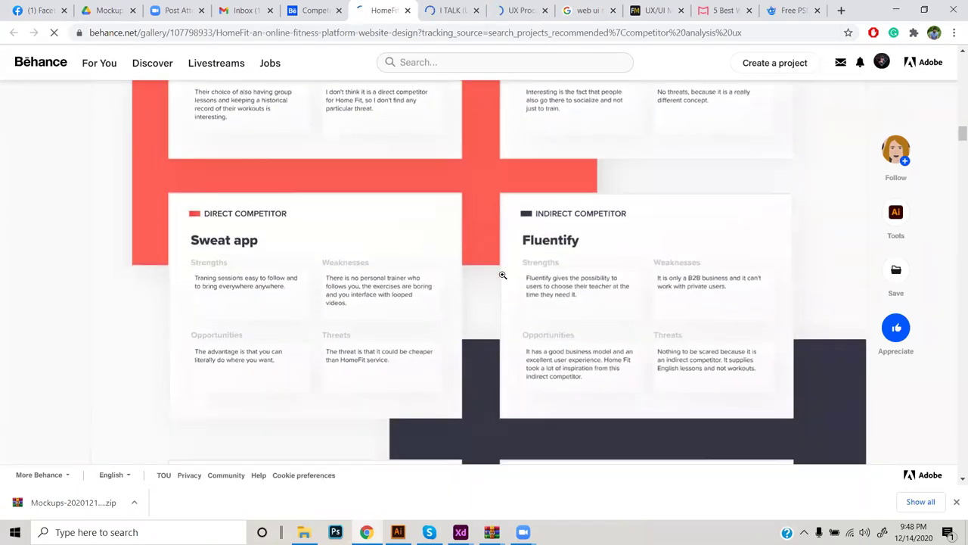
scroll(502, 275, "down", 2)
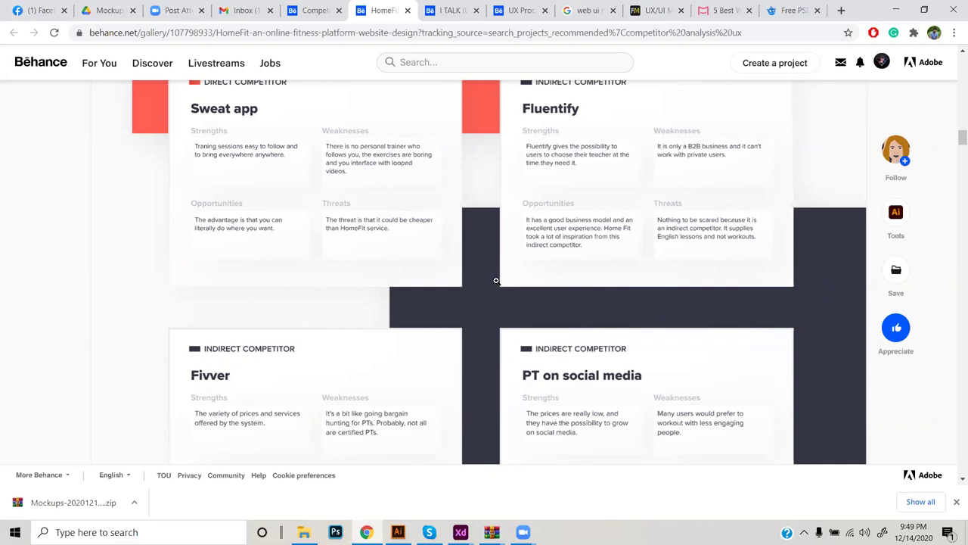
left_click(442, 9)
scroll(474, 345, "down", 1)
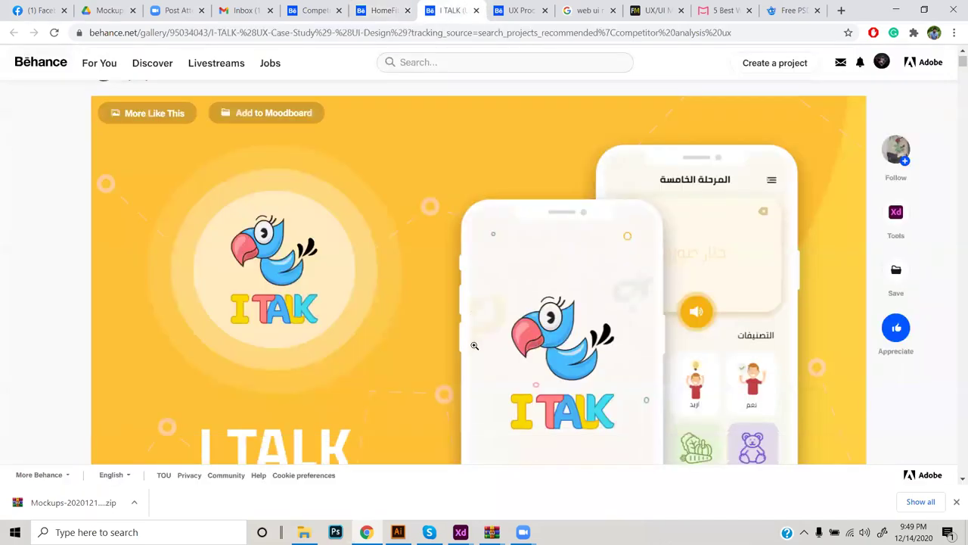
scroll(474, 346, "down", 10)
scroll(474, 345, "down", 5)
scroll(480, 264, "up", 1)
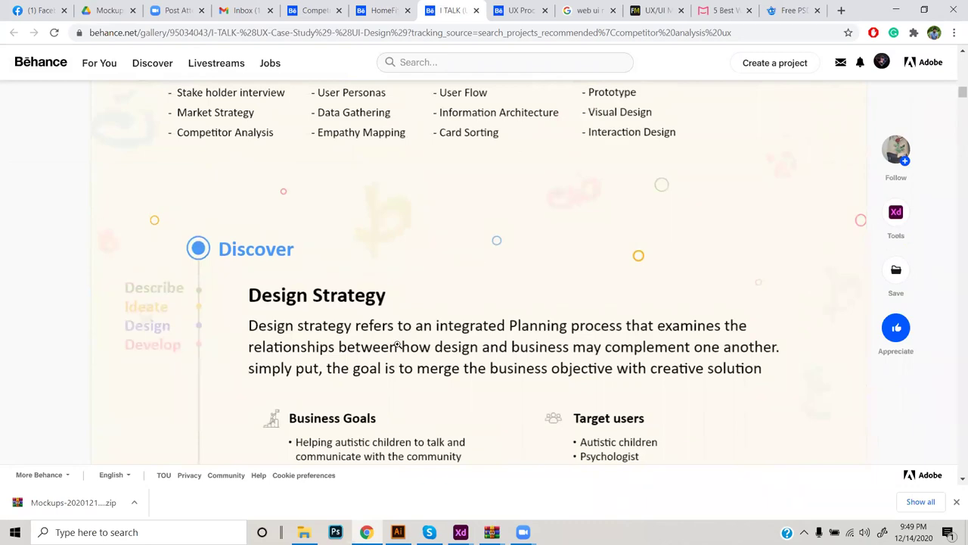
scroll(396, 345, "down", 10)
scroll(394, 341, "down", 10)
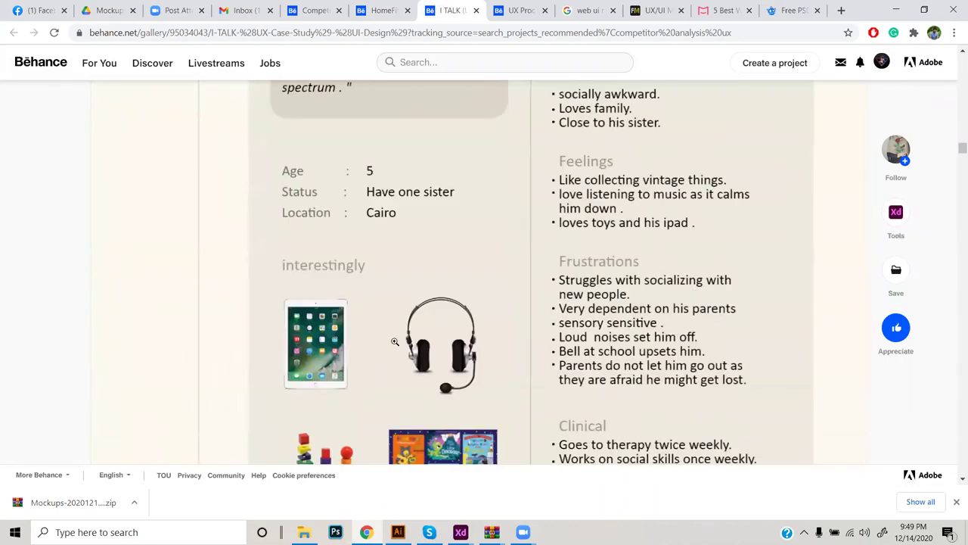
scroll(395, 342, "down", 5)
Bring up the UX Process for Cartesio project and read from About the project through the research statistics, Interview and Main Features to User Personas.
left_click(521, 11)
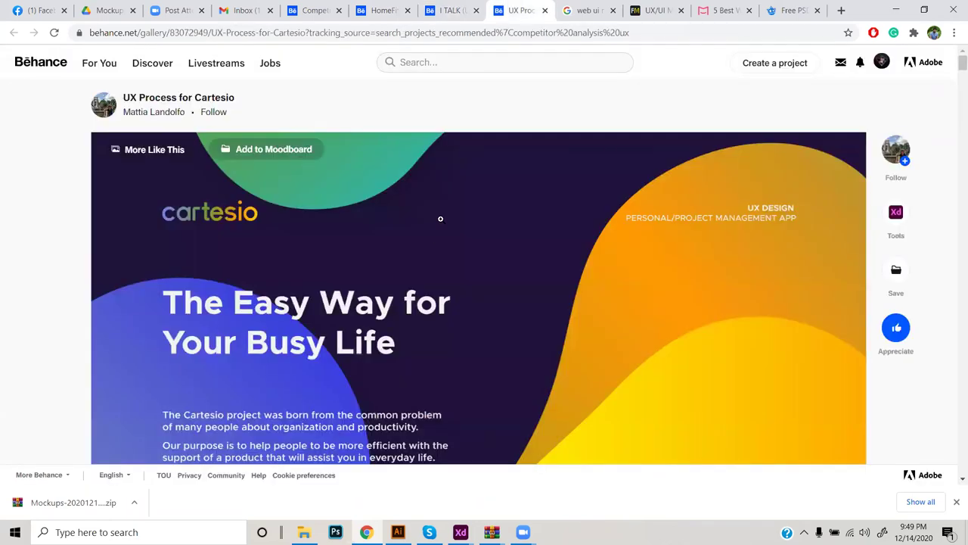
scroll(434, 255, "down", 9)
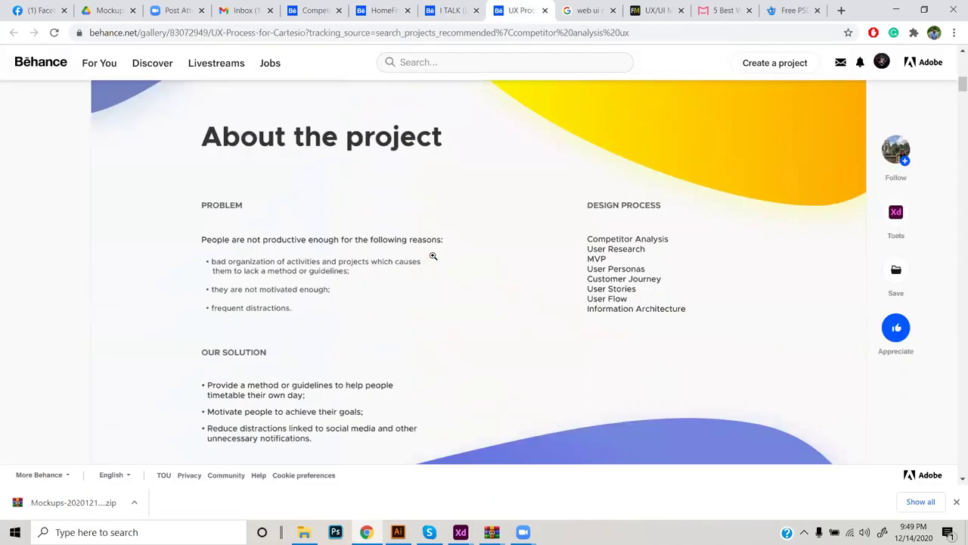
scroll(433, 255, "down", 1)
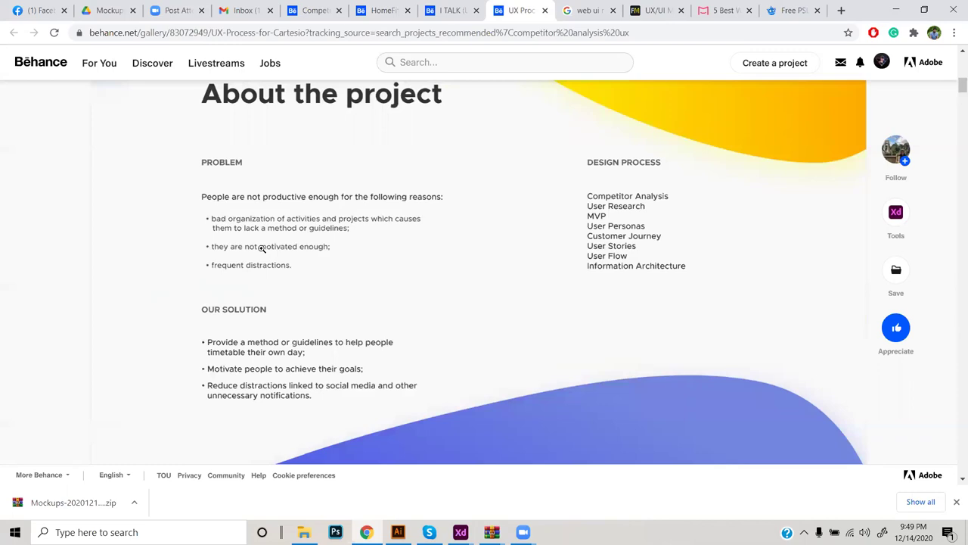
scroll(383, 193, "down", 7)
scroll(383, 194, "down", 10)
scroll(383, 196, "down", 10)
scroll(386, 257, "up", 6)
scroll(390, 288, "up", 5)
scroll(188, 361, "down", 3)
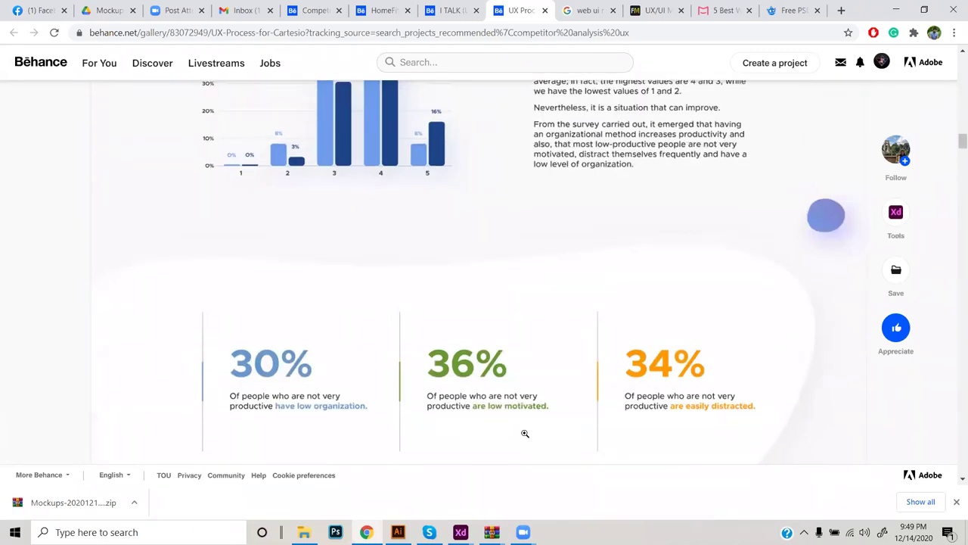
scroll(426, 288, "down", 10)
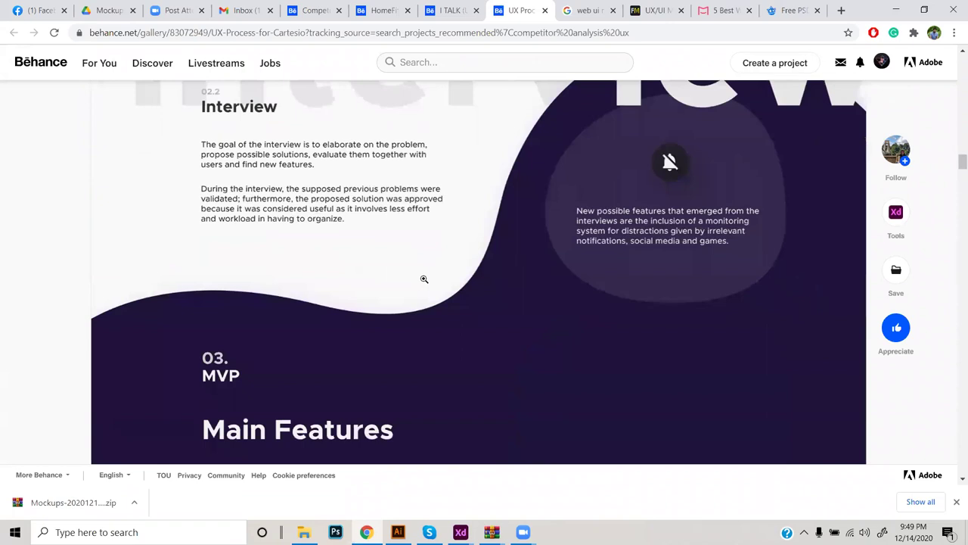
scroll(419, 284, "down", 2)
scroll(503, 169, "down", 8)
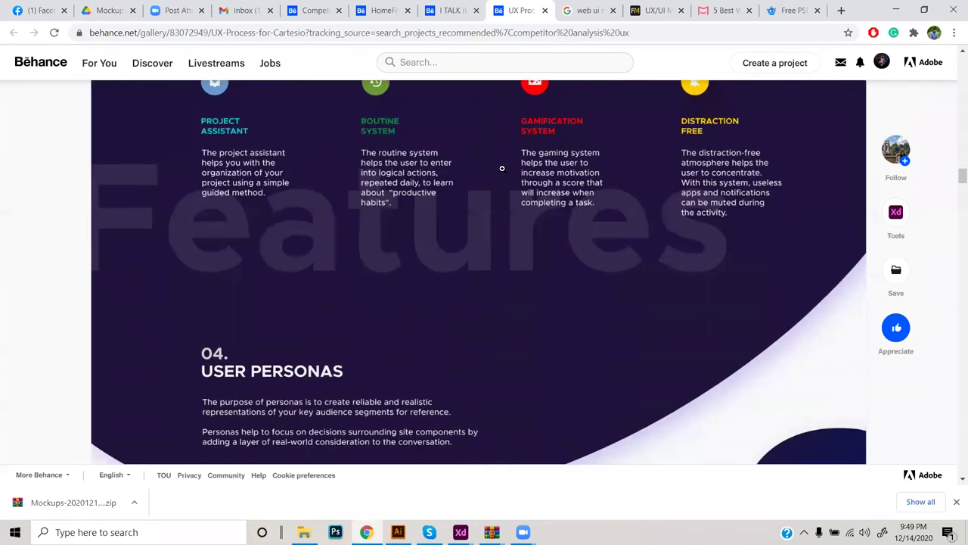
scroll(502, 169, "down", 8)
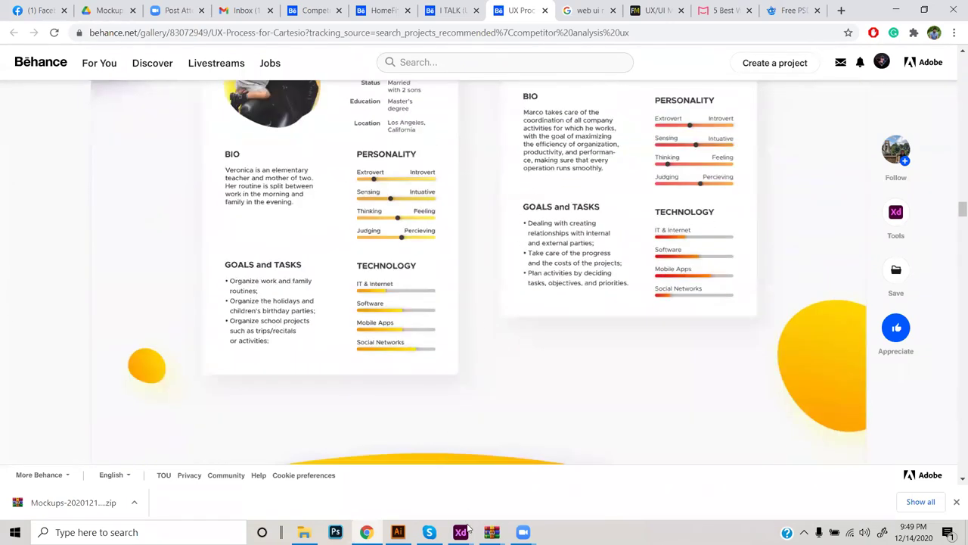
Switch to Adobe XD and open the introductory paragraph under User Research Objectives on Artboard – 2 for text editing.
mouse_move(460, 532)
left_click(366, 497)
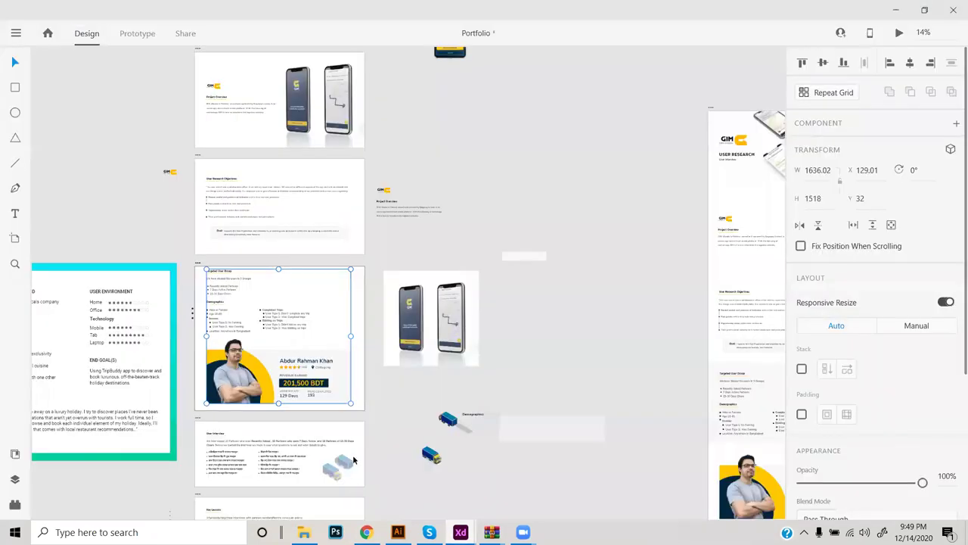
left_click(484, 147)
scroll(238, 302, "up", 2)
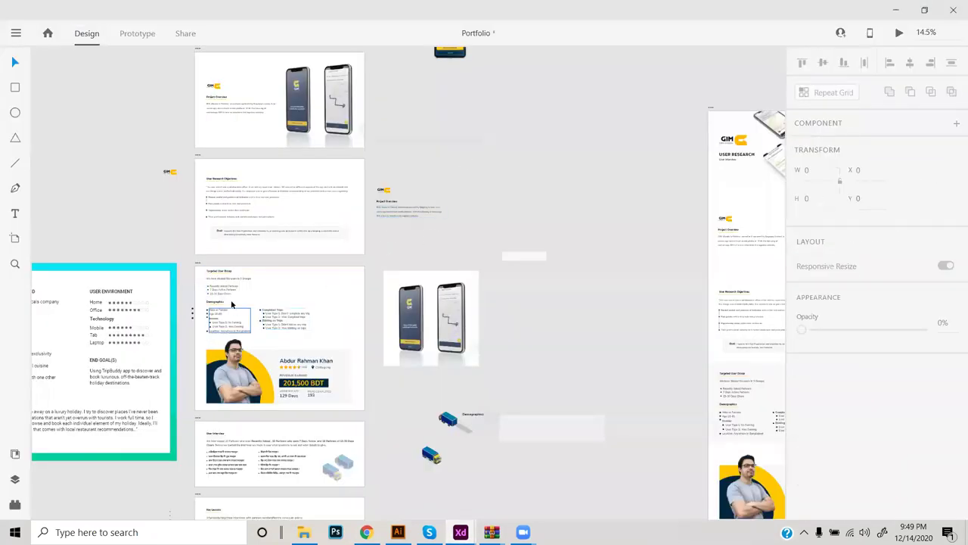
scroll(242, 287, "up", 3)
scroll(244, 302, "up", 10)
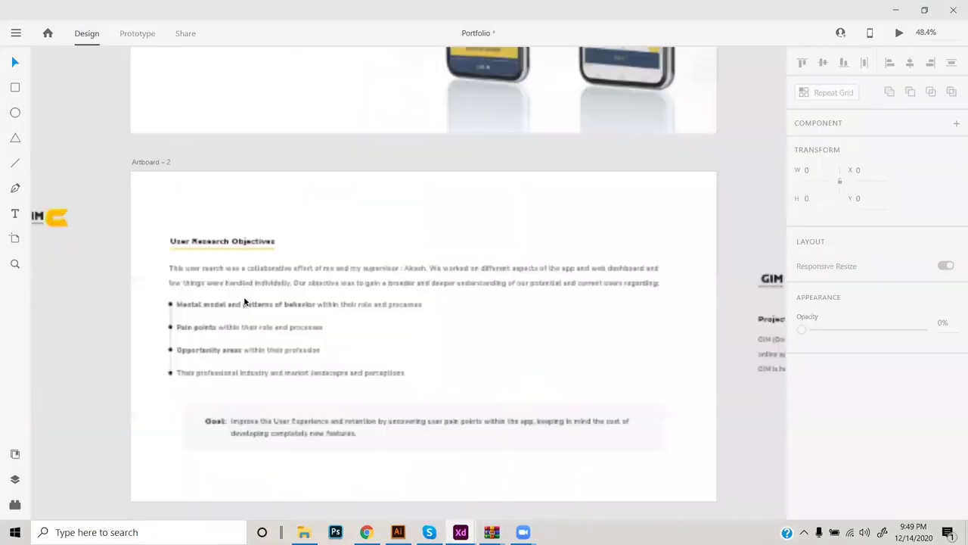
scroll(317, 246, "down", 5)
scroll(309, 253, "up", 4)
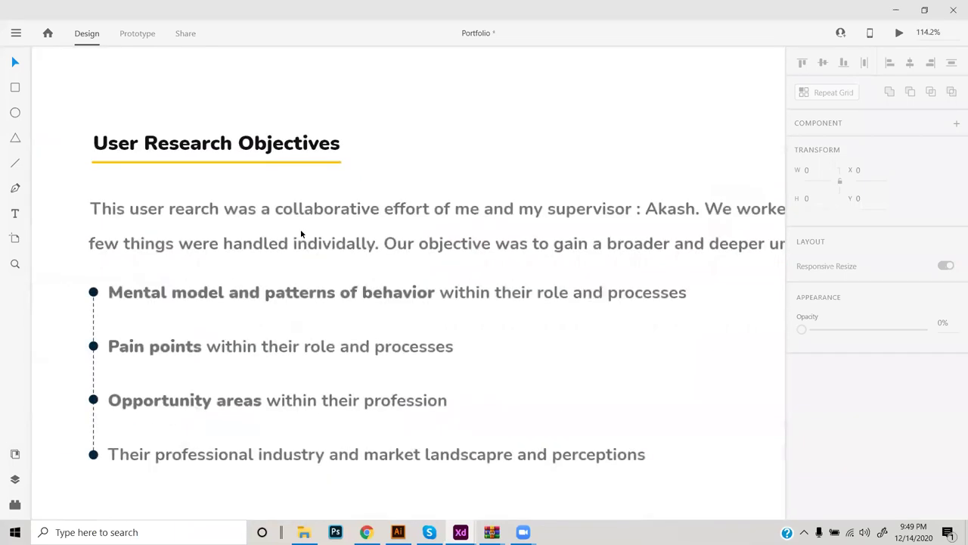
double_click(296, 252)
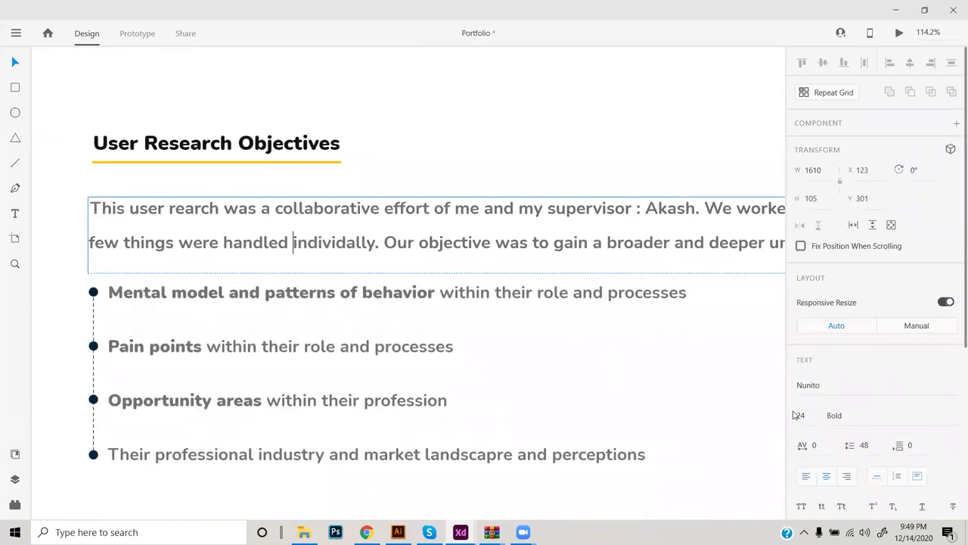